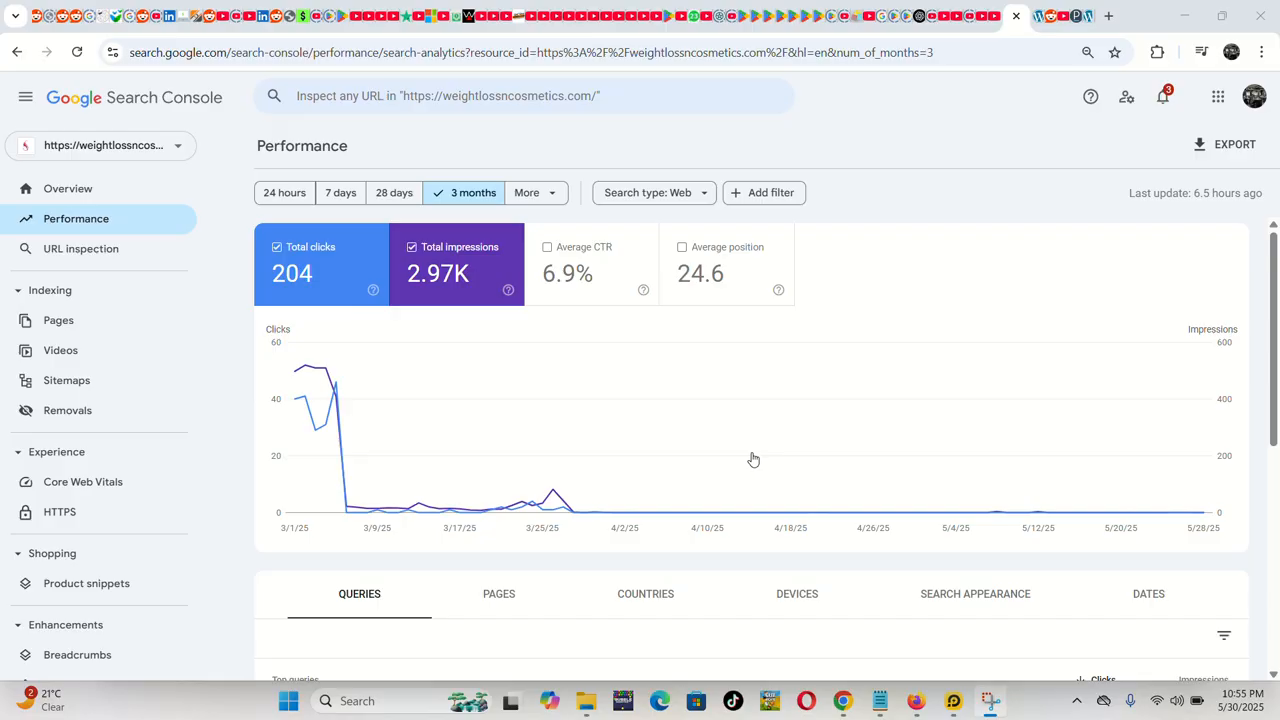
Examine the three-month performance chart and the top queries table for the weightlossncosmetics.com property.
{"action": "scroll", "coordinate": [753, 459], "scroll_direction": "down", "scroll_amount": 1}
{"action": "scroll", "coordinate": [478, 445], "scroll_direction": "down", "scroll_amount": 3}
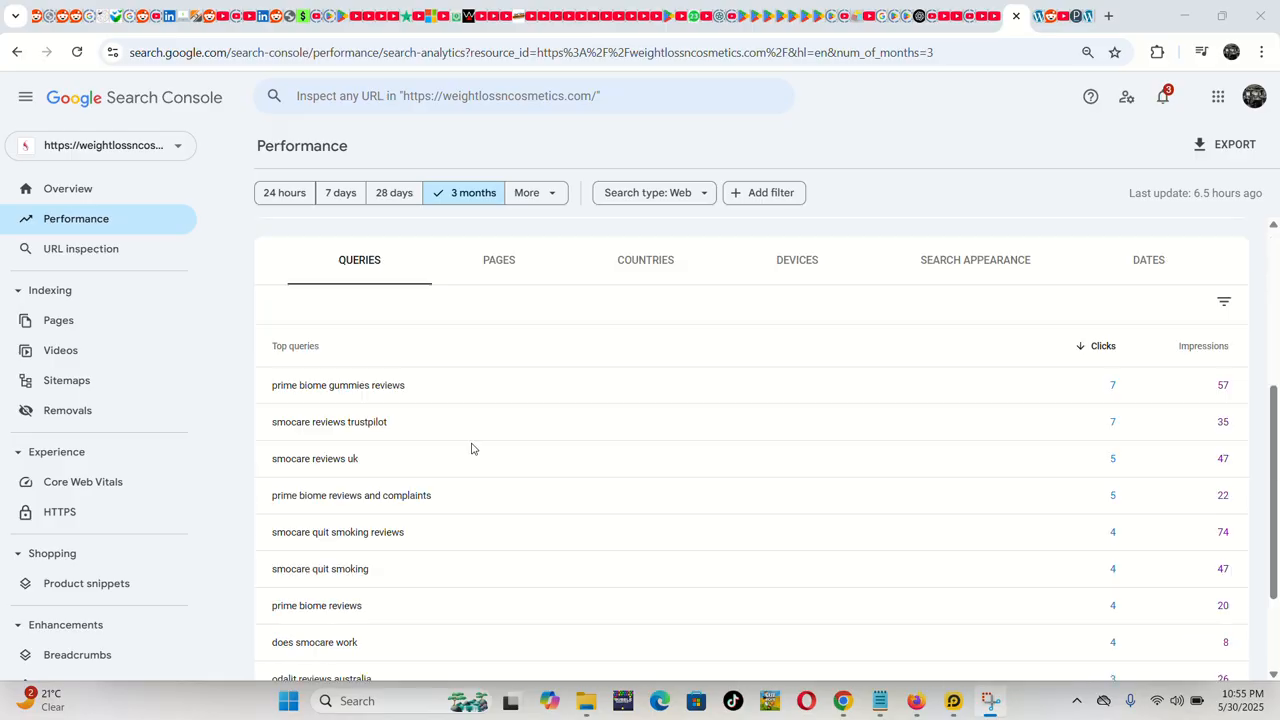
{"action": "scroll", "coordinate": [472, 448], "scroll_direction": "up", "scroll_amount": 4}
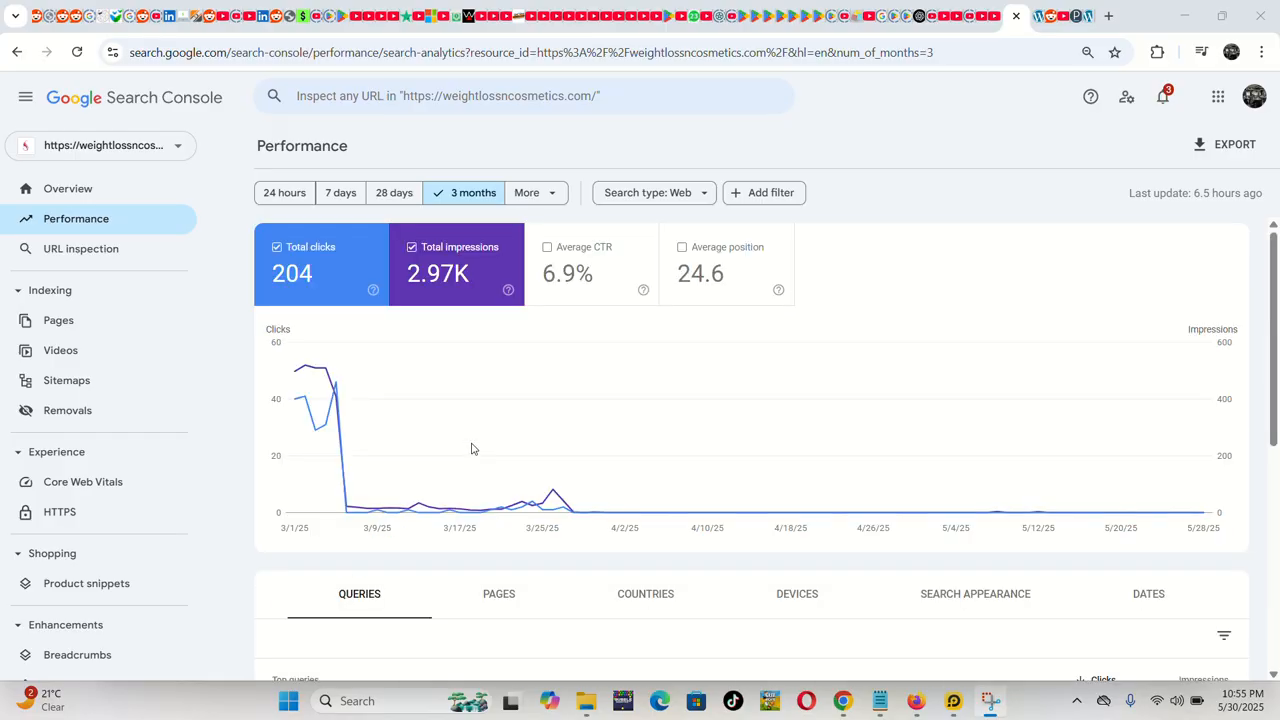
{"action": "scroll", "coordinate": [472, 448], "scroll_direction": "down", "scroll_amount": 3}
{"action": "scroll", "coordinate": [338, 420], "scroll_direction": "down", "scroll_amount": 1}
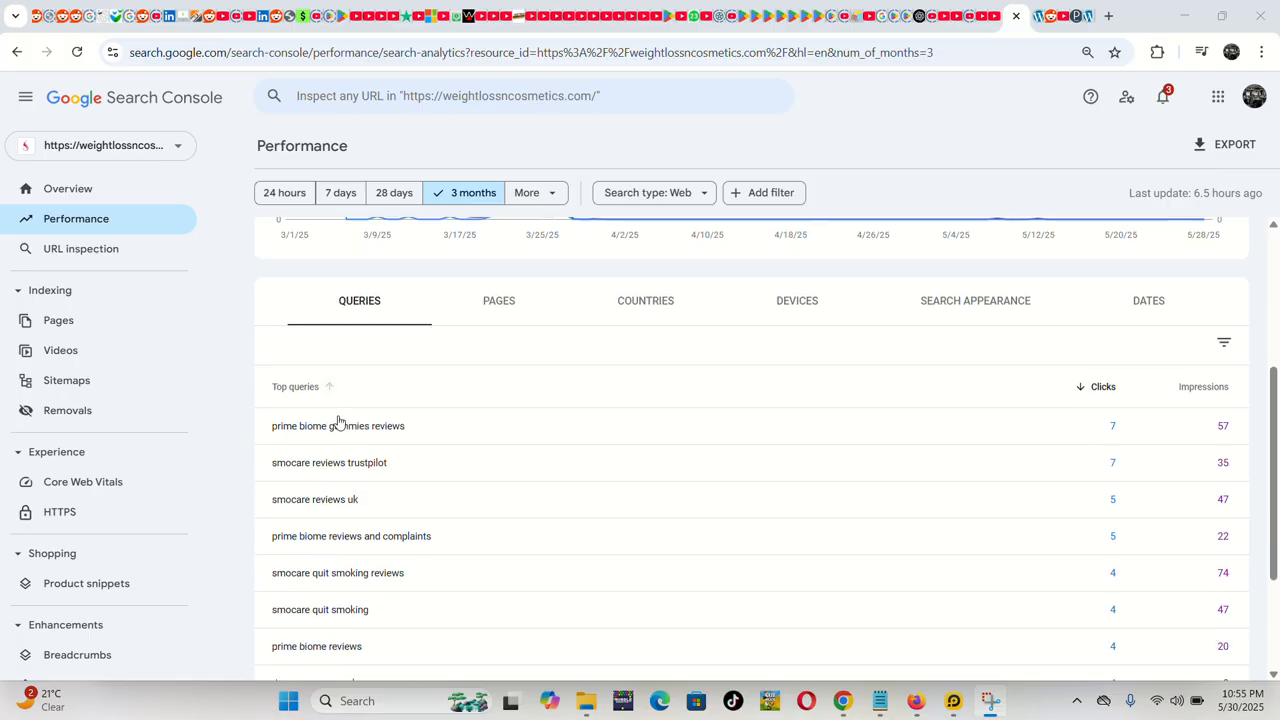
{"action": "scroll", "coordinate": [389, 551], "scroll_direction": "down", "scroll_amount": 2}
{"action": "scroll", "coordinate": [389, 543], "scroll_direction": "up", "scroll_amount": 2}
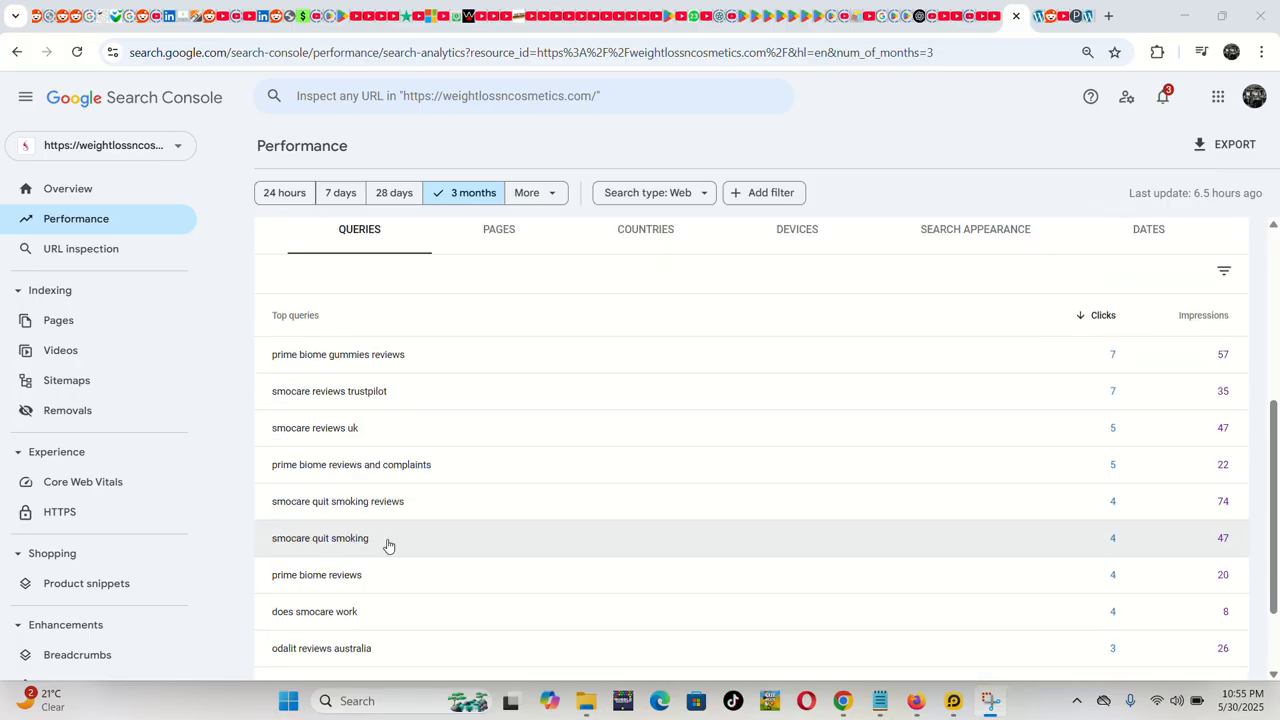
Review the performance report broken down by pages, countries and devices.
{"action": "left_click", "coordinate": [499, 284]}
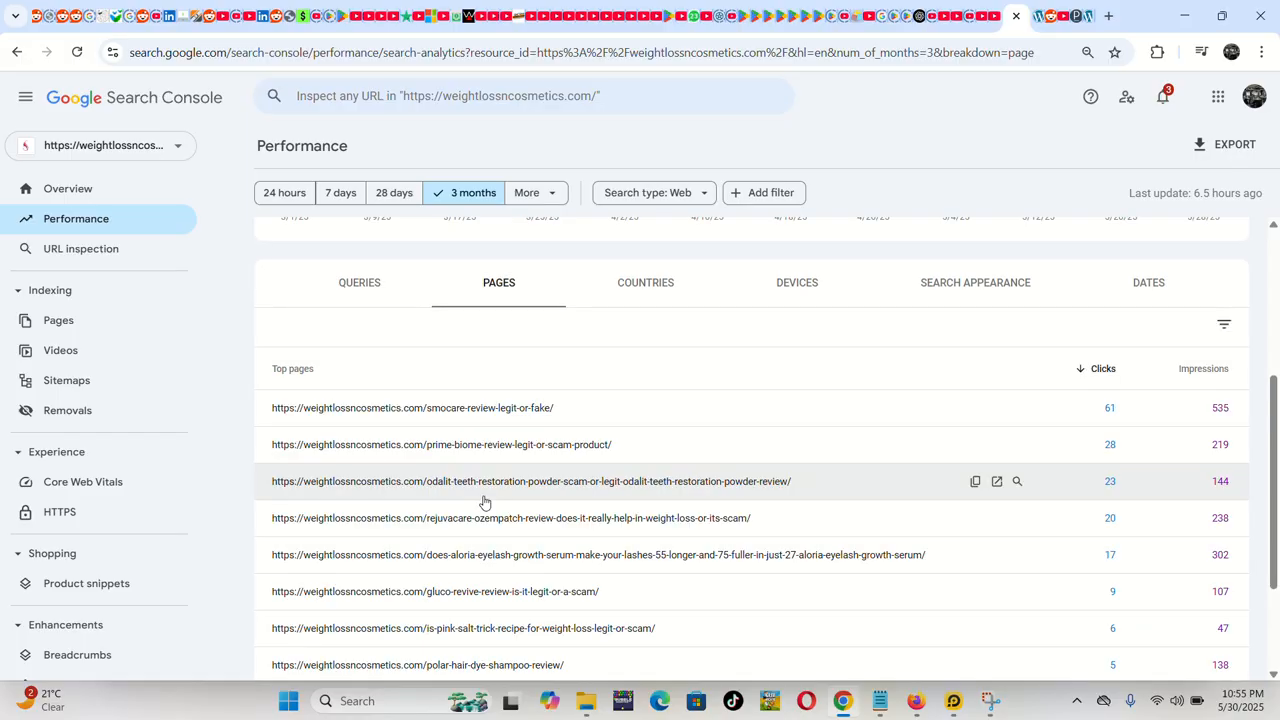
{"action": "left_click", "coordinate": [640, 284]}
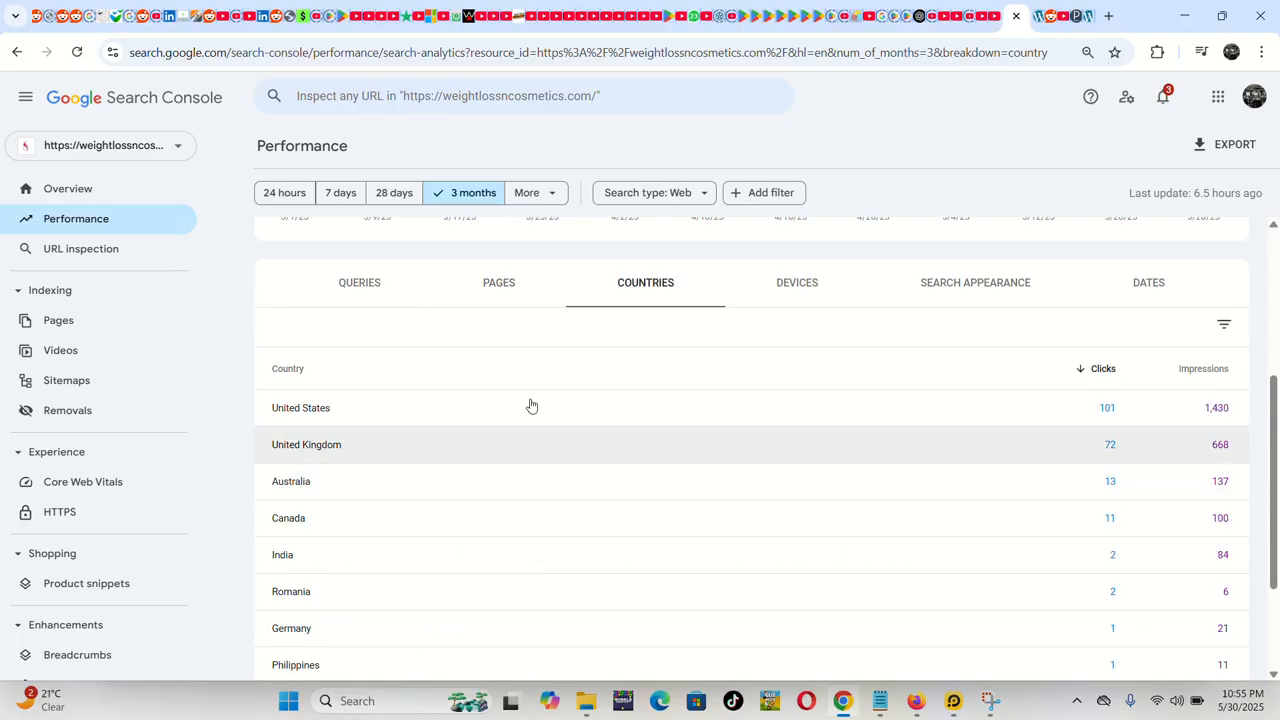
{"action": "left_click", "coordinate": [797, 285]}
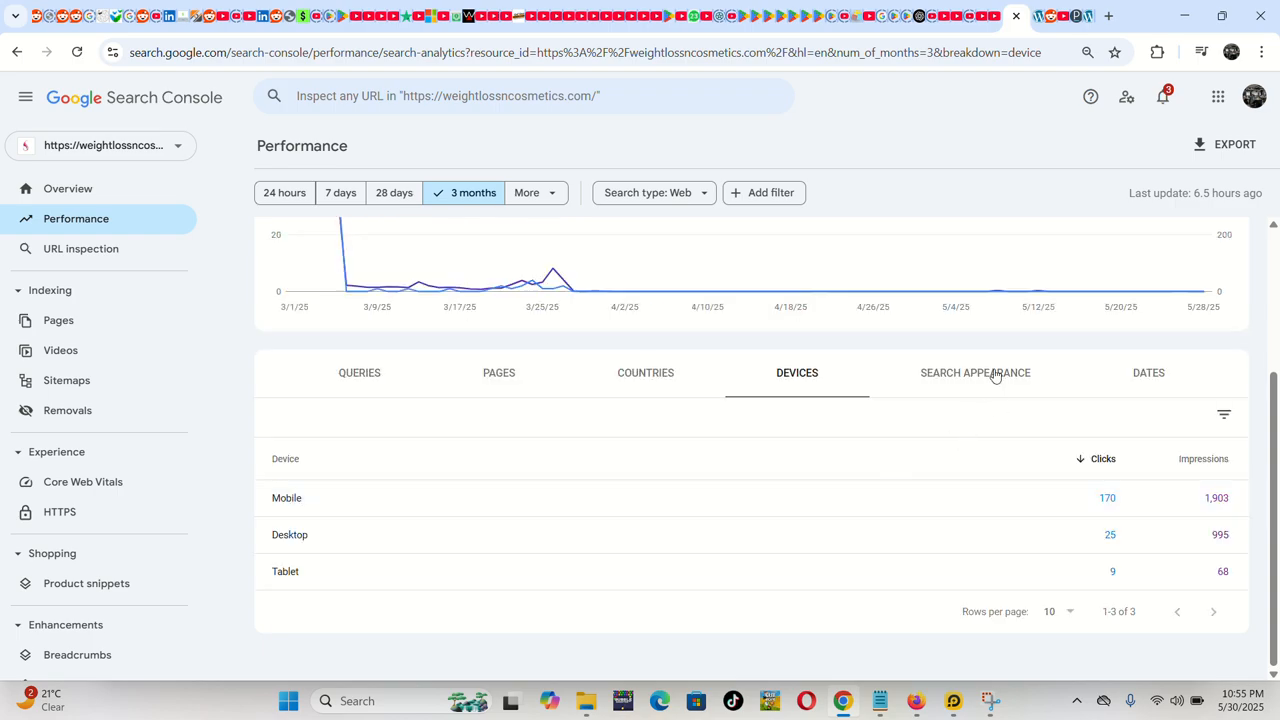
{"action": "scroll", "coordinate": [1003, 394], "scroll_direction": "up", "scroll_amount": 3}
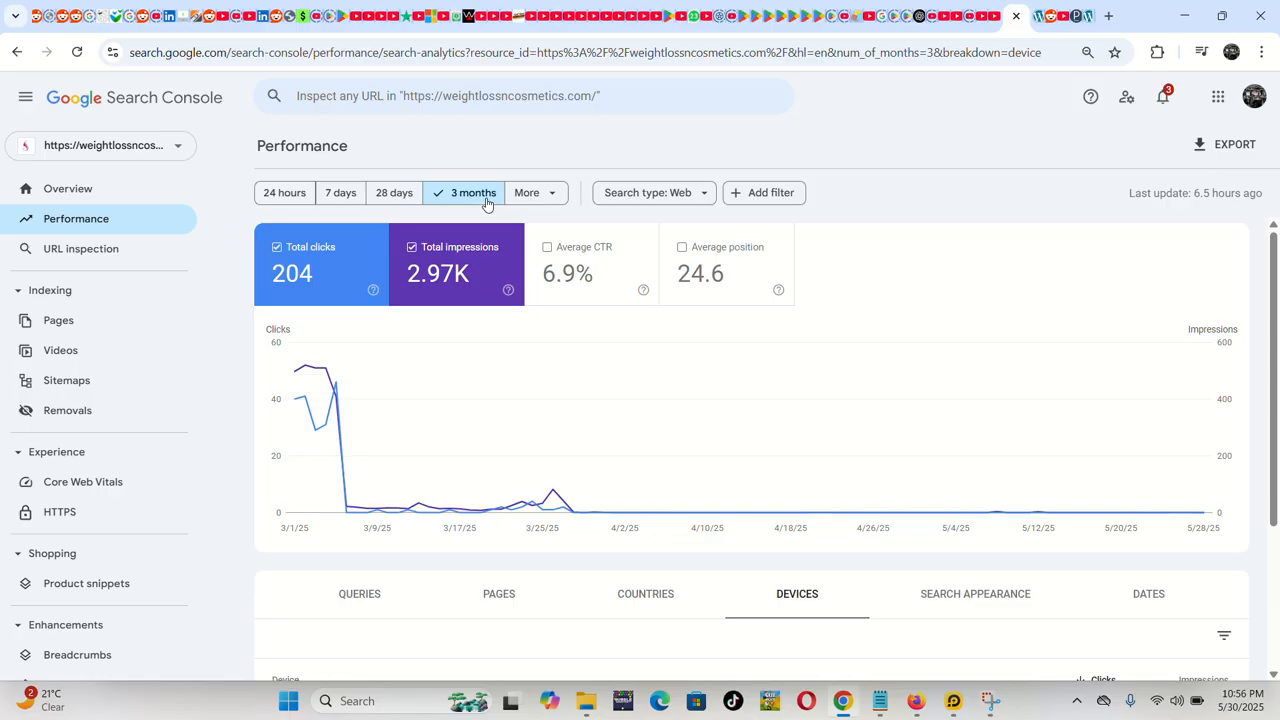
Check the additional date range options, close them without applying one, and look over the performance report again.
{"action": "left_click", "coordinate": [549, 197]}
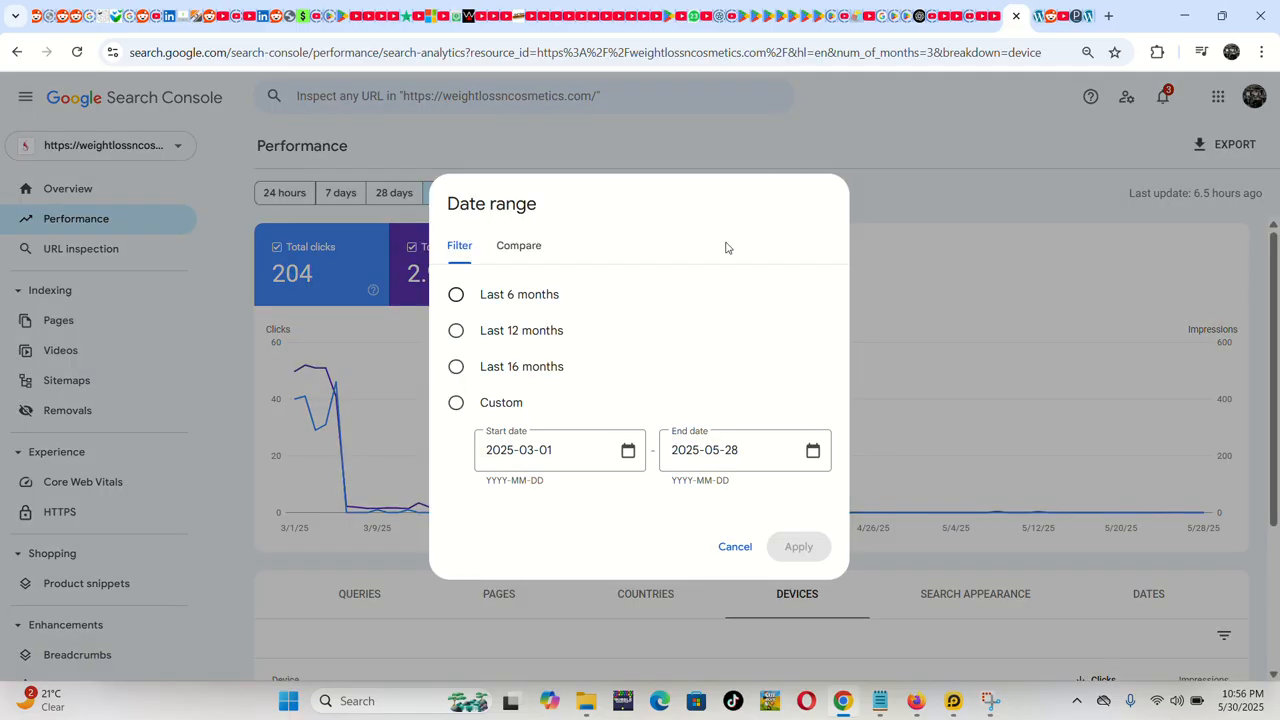
{"action": "left_click", "coordinate": [936, 166]}
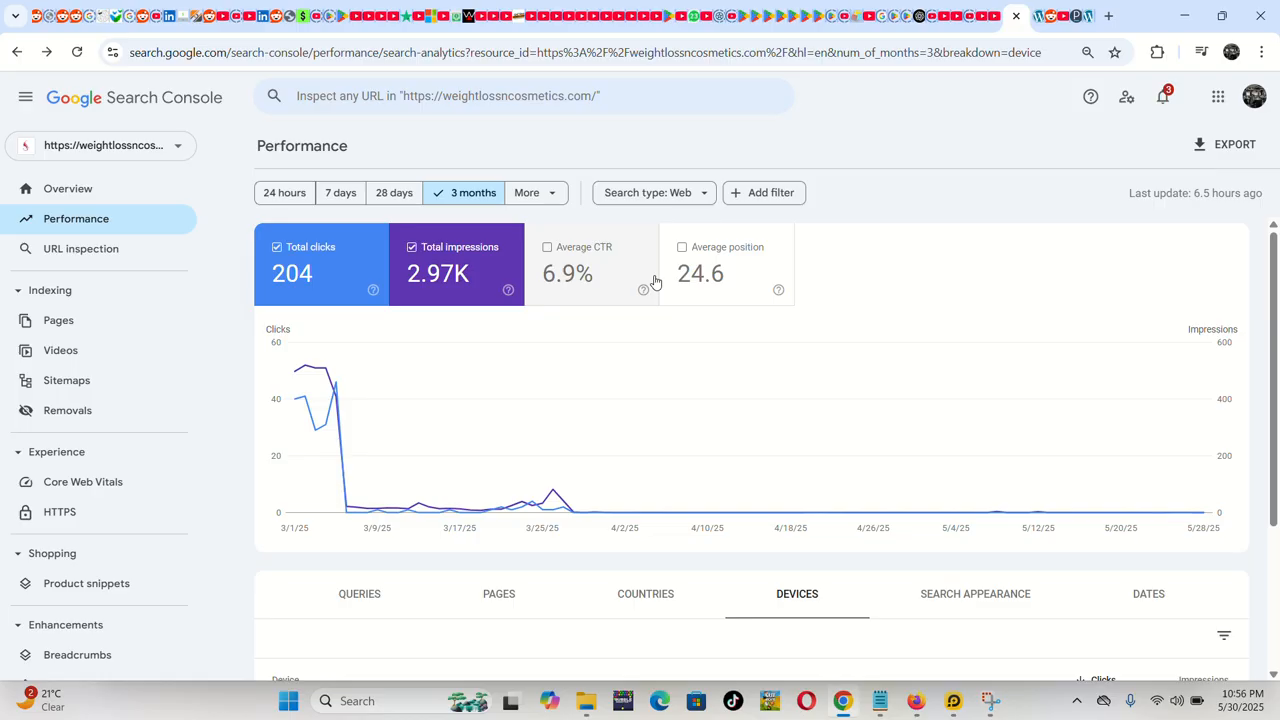
{"action": "scroll", "coordinate": [490, 375], "scroll_direction": "down", "scroll_amount": 2}
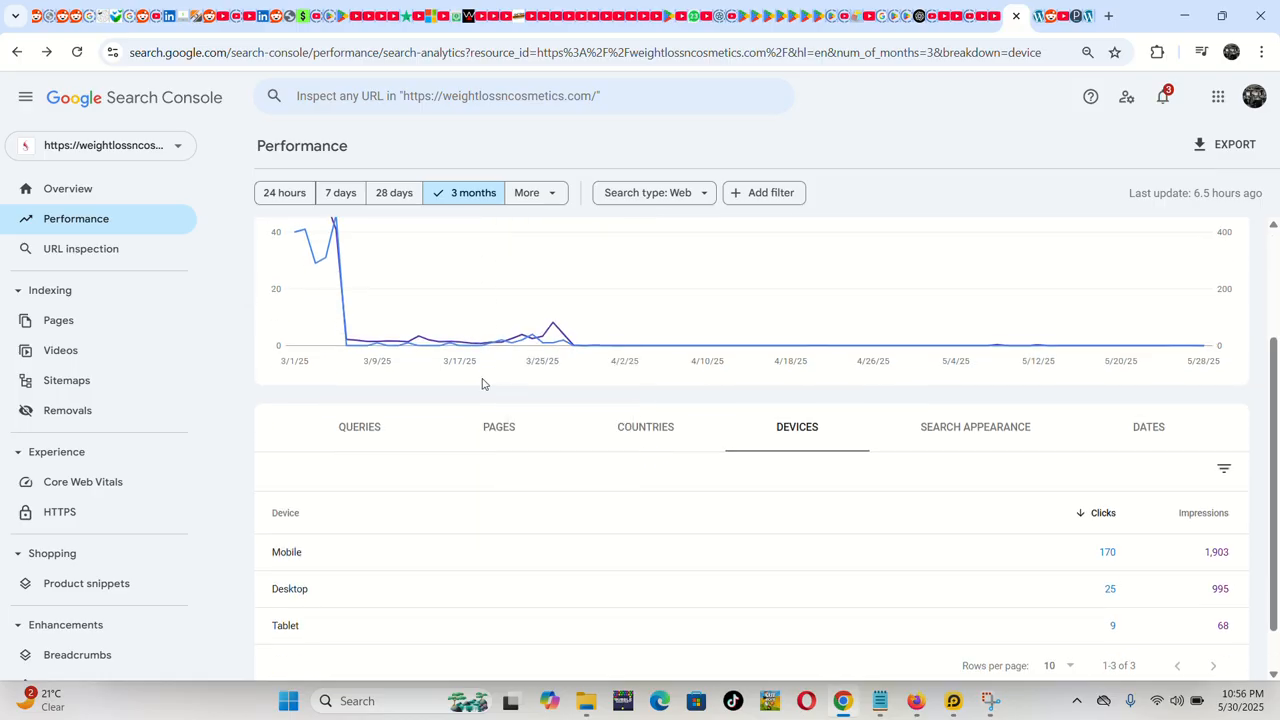
{"action": "scroll", "coordinate": [465, 387], "scroll_direction": "up", "scroll_amount": 2}
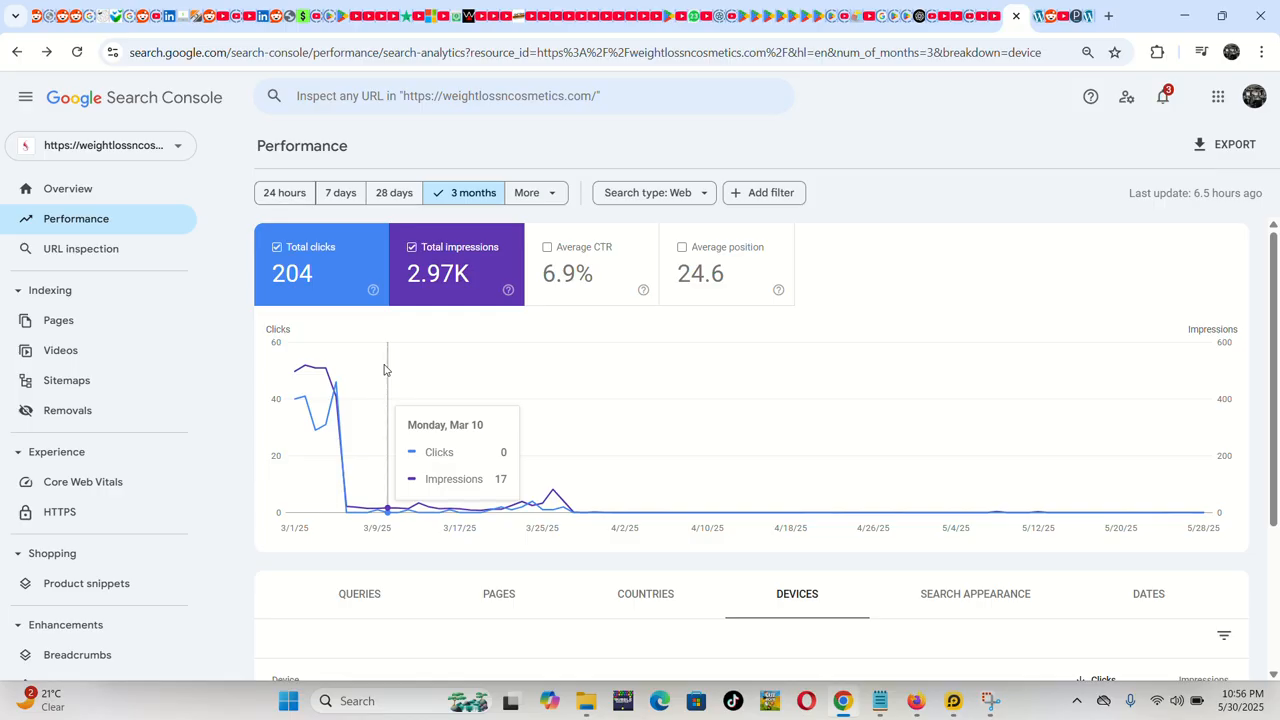
Switch to the open Driven By Pets website and look through its home page.
{"action": "left_click", "coordinate": [1089, 18]}
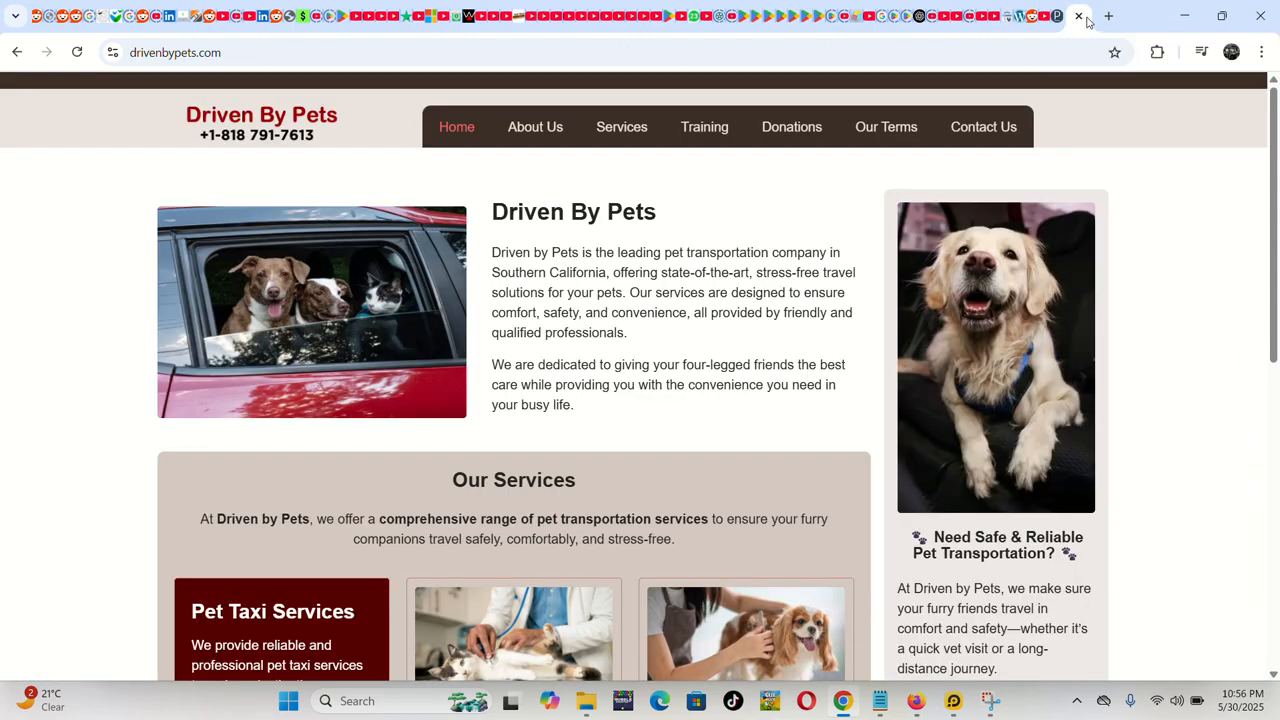
{"action": "scroll", "coordinate": [851, 378], "scroll_direction": "down", "scroll_amount": 6}
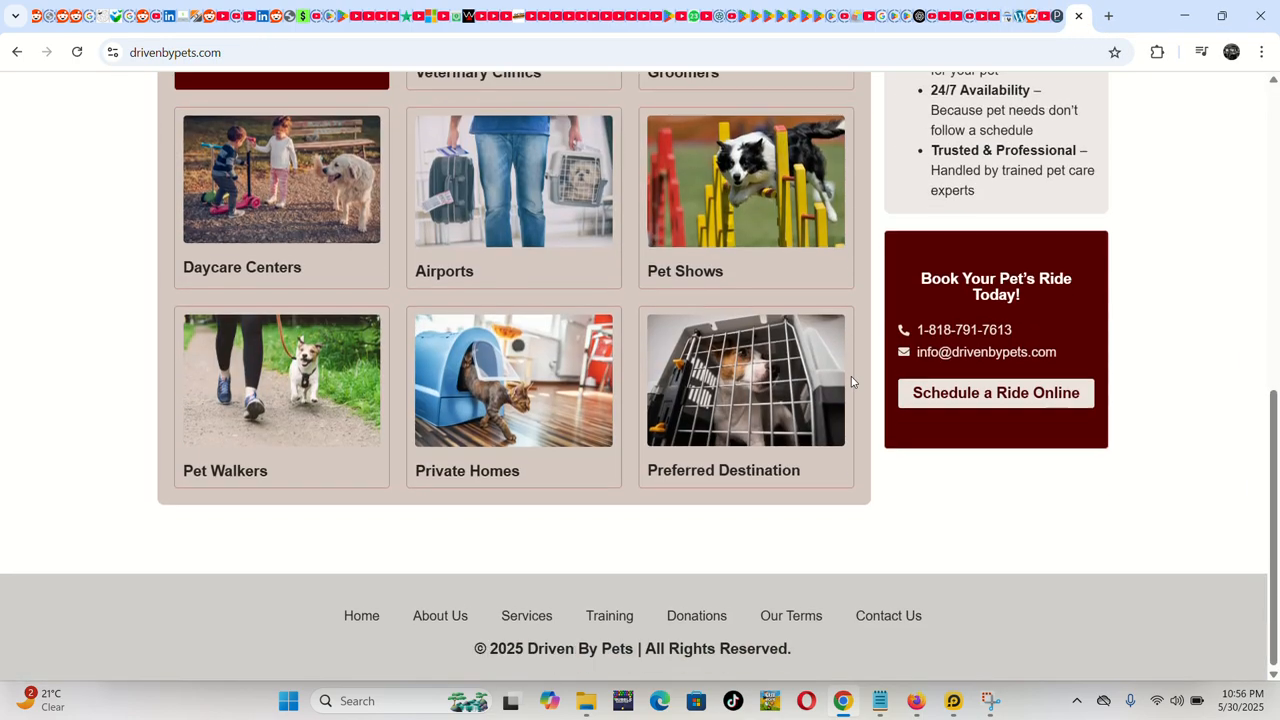
{"action": "scroll", "coordinate": [851, 378], "scroll_direction": "up", "scroll_amount": 5}
{"action": "scroll", "coordinate": [851, 381], "scroll_direction": "up", "scroll_amount": 2}
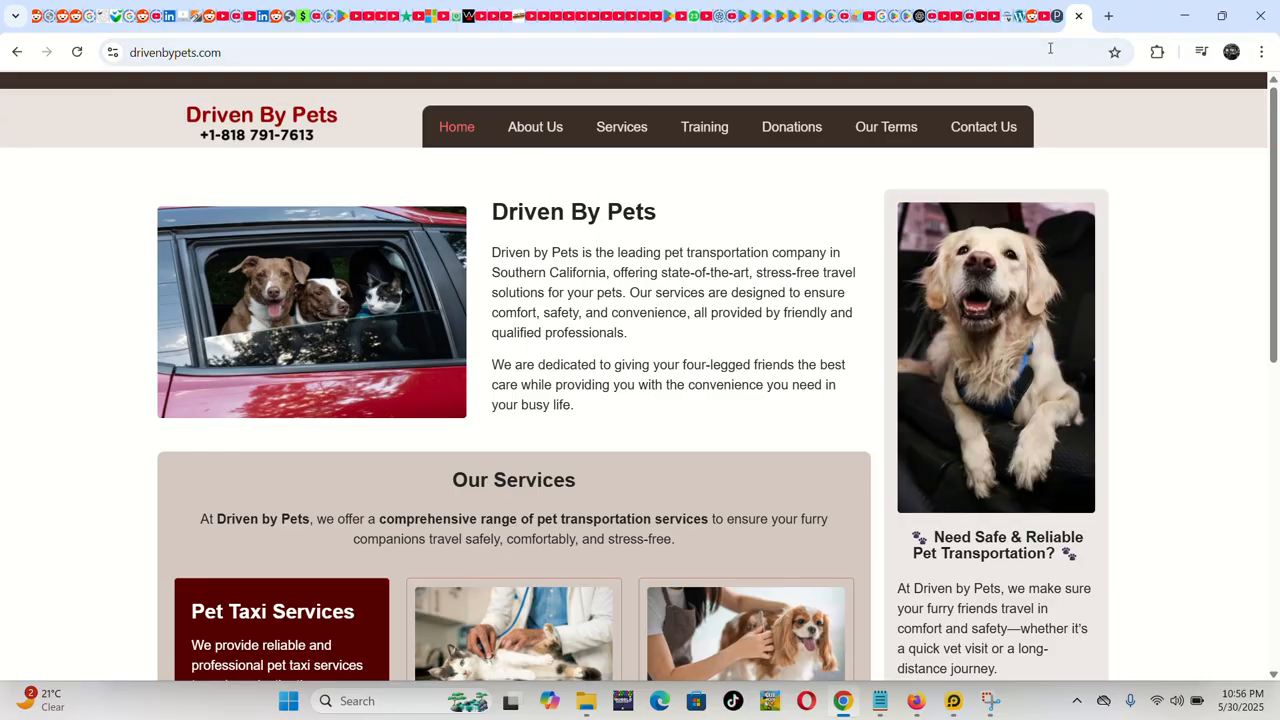
{"action": "scroll", "coordinate": [1260, 320], "scroll_direction": "down", "scroll_amount": 3}
{"action": "scroll", "coordinate": [1260, 320], "scroll_direction": "up", "scroll_amount": 3}
{"action": "scroll", "coordinate": [1212, 291], "scroll_direction": "down", "scroll_amount": 3}
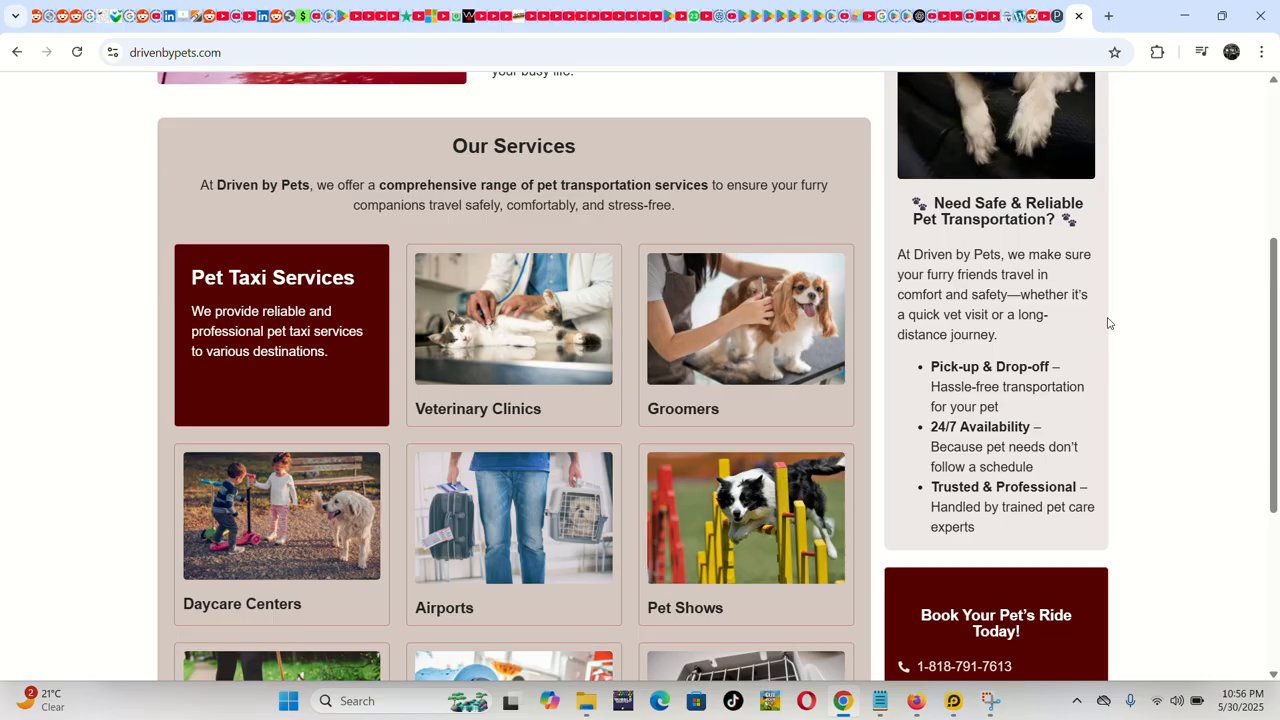
Open google.com in a new browser tab and search for "search console".
{"action": "left_click", "coordinate": [1108, 17]}
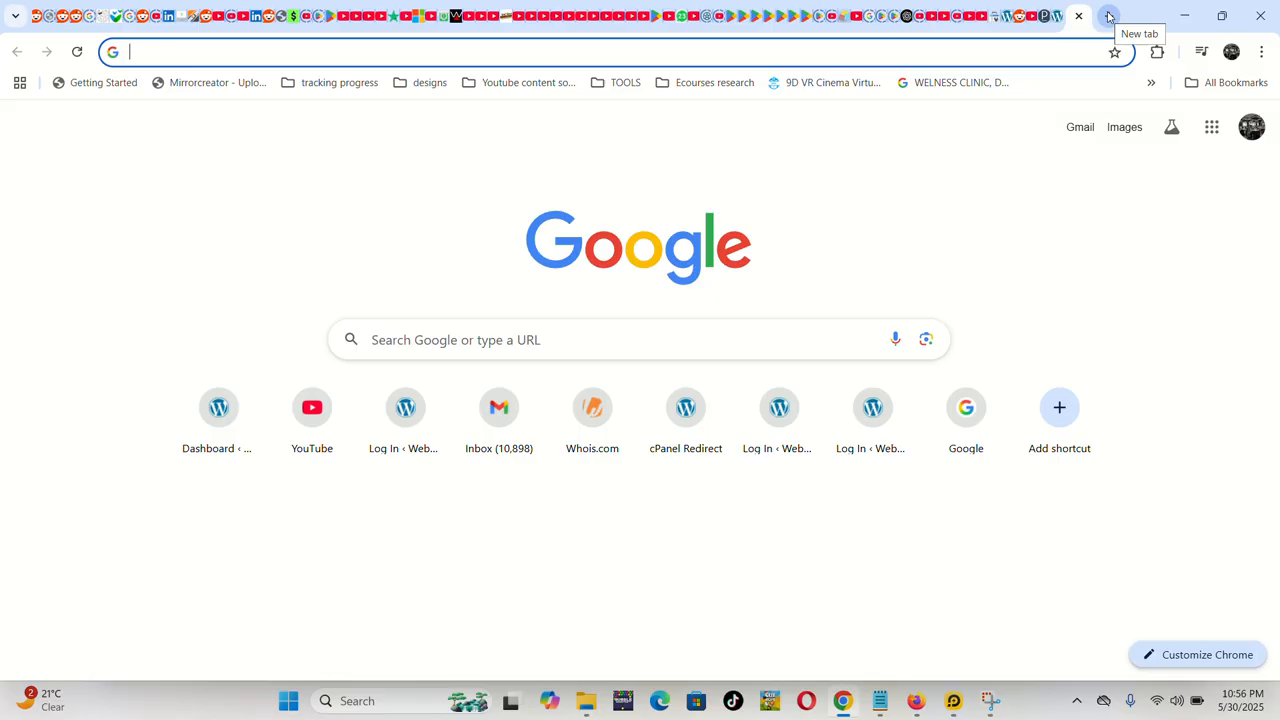
{"action": "type", "text": "google.com"}
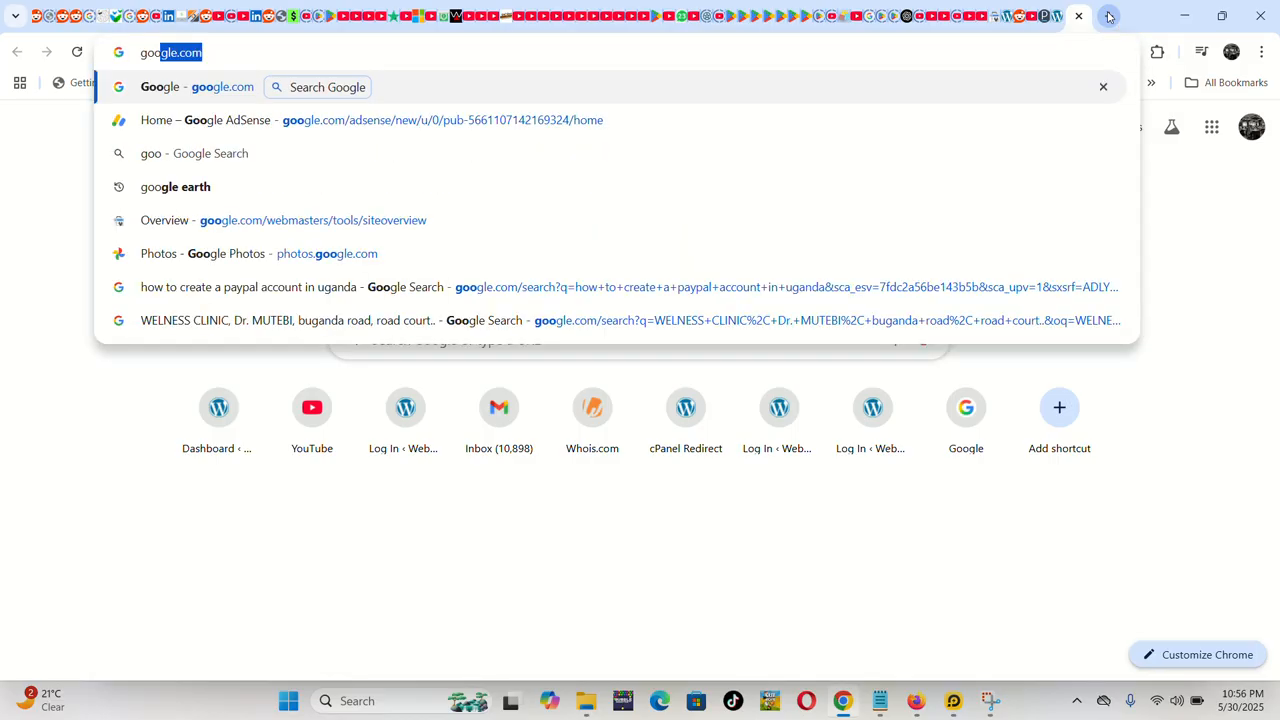
{"action": "key", "text": "Return"}
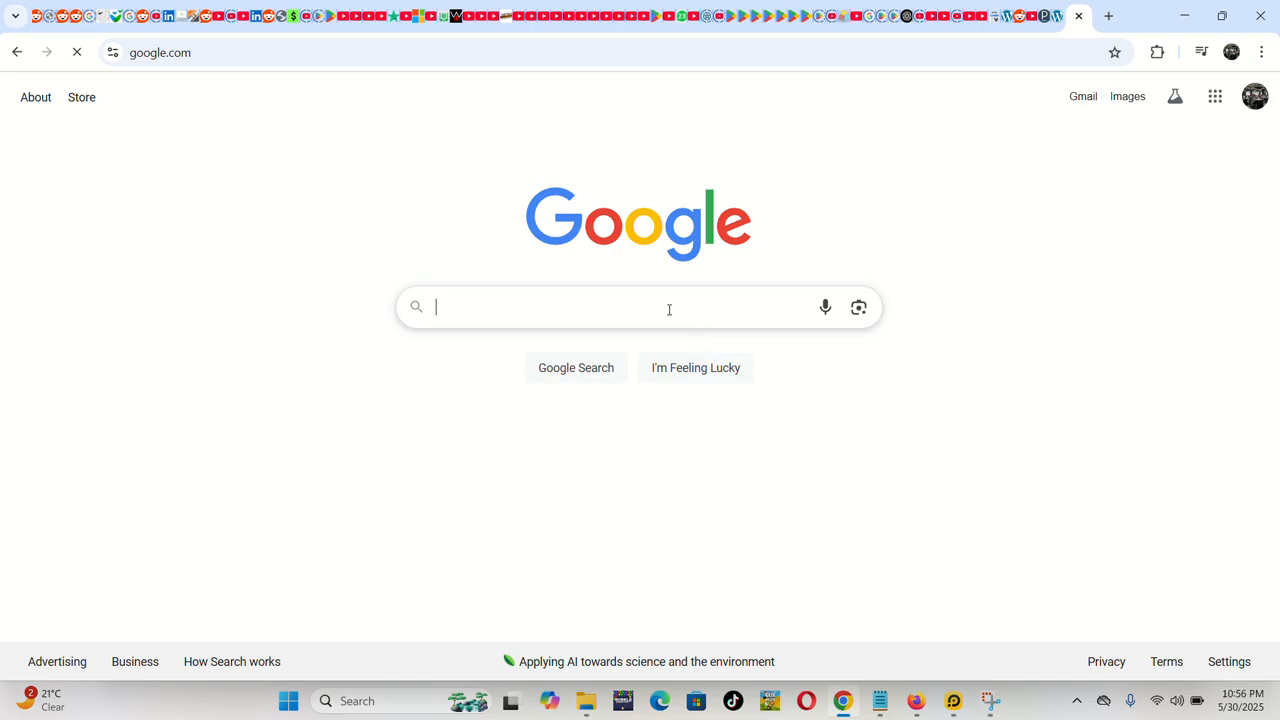
{"action": "left_click", "coordinate": [669, 309]}
{"action": "left_click", "coordinate": [1136, 290]}
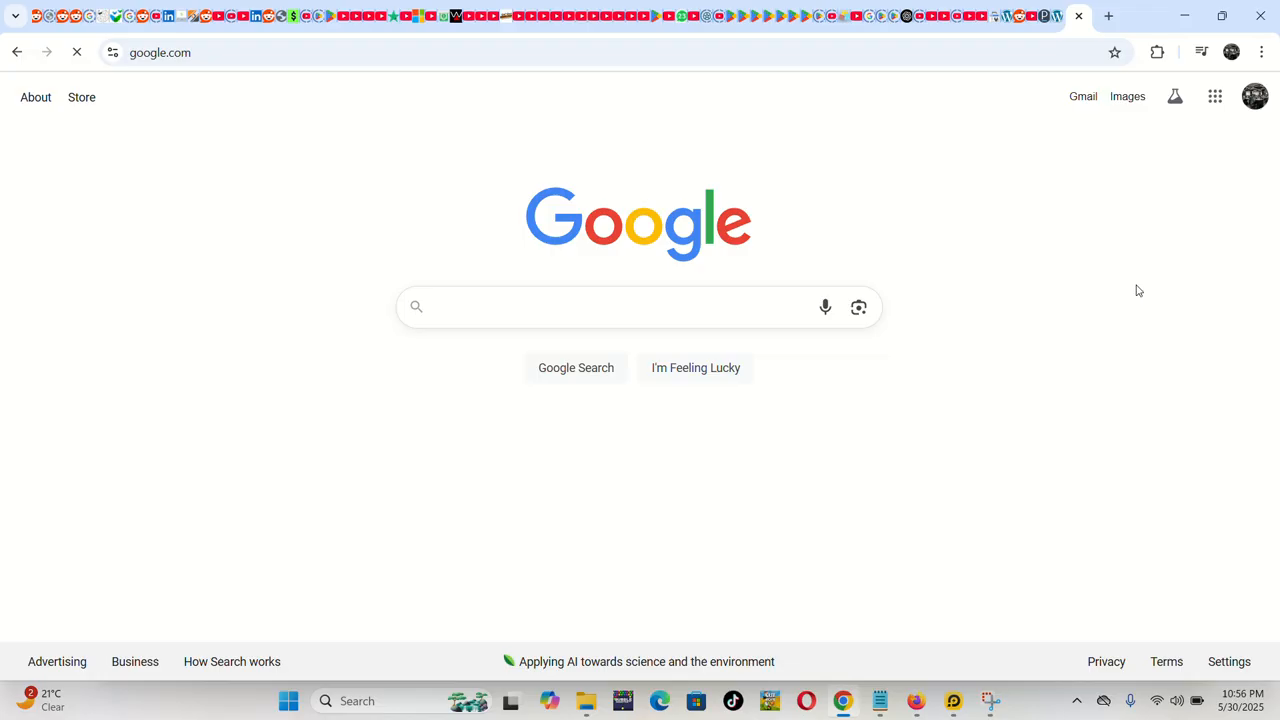
{"action": "left_click", "coordinate": [730, 305]}
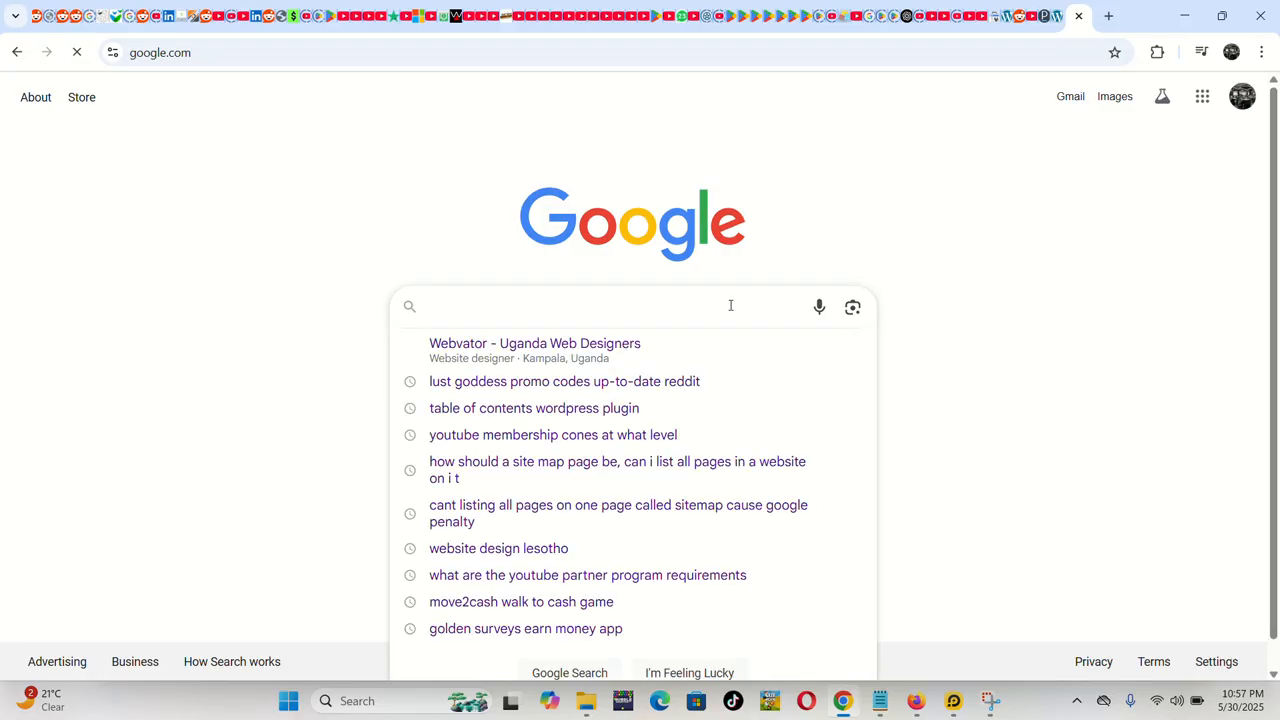
{"action": "type", "text": "search "}
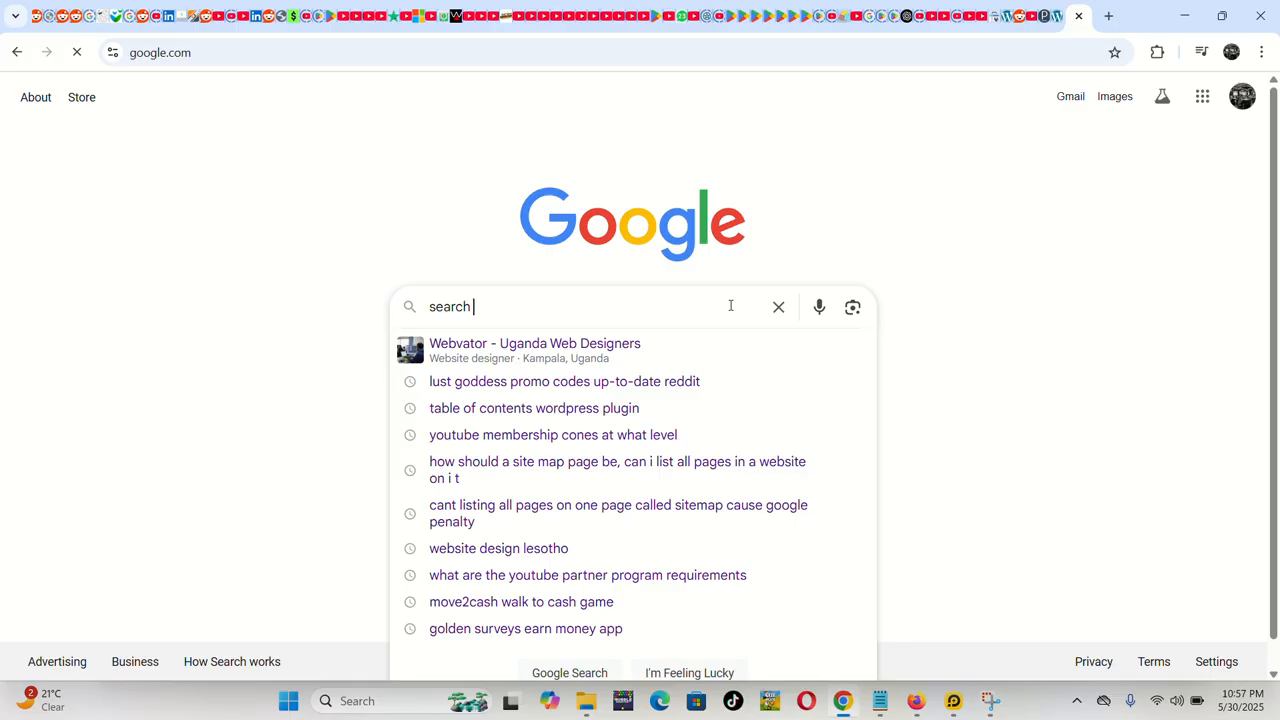
{"action": "type", "text": "console"}
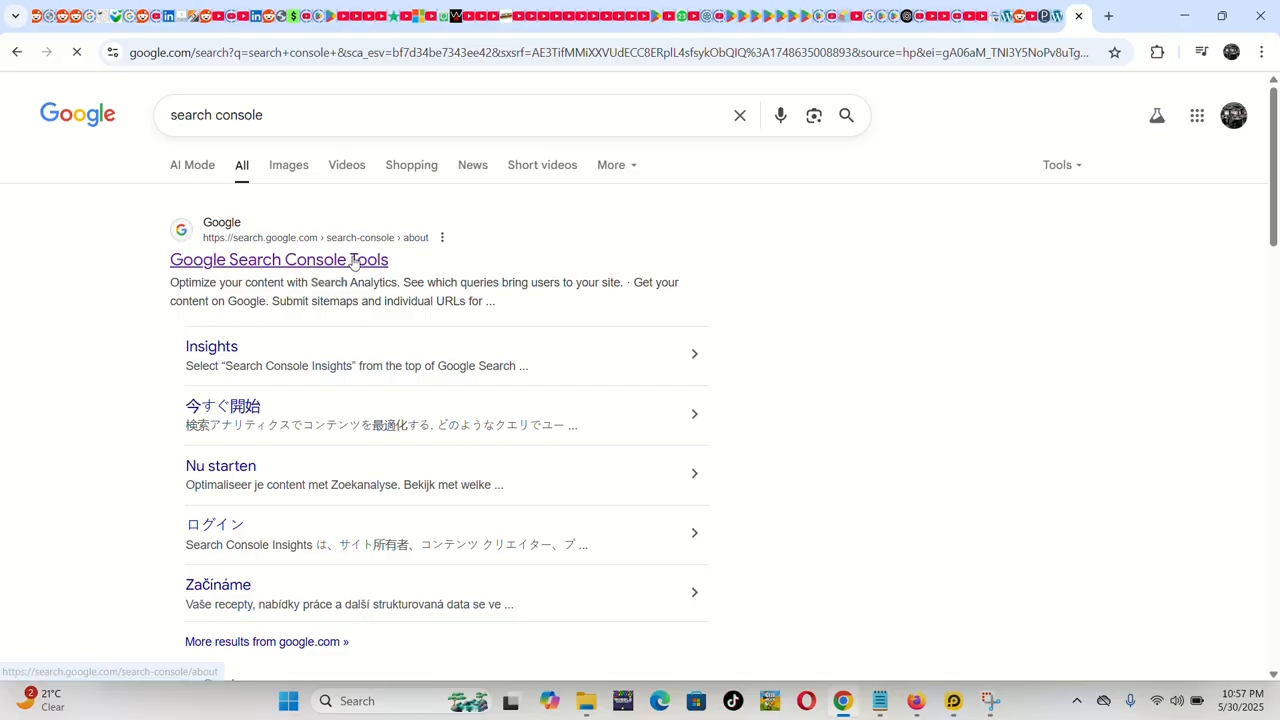
Open the Google Search Console Tools result and start Search Console from its introduction page.
{"action": "scroll", "coordinate": [451, 251], "scroll_direction": "down", "scroll_amount": 3}
{"action": "scroll", "coordinate": [451, 251], "scroll_direction": "up", "scroll_amount": 3}
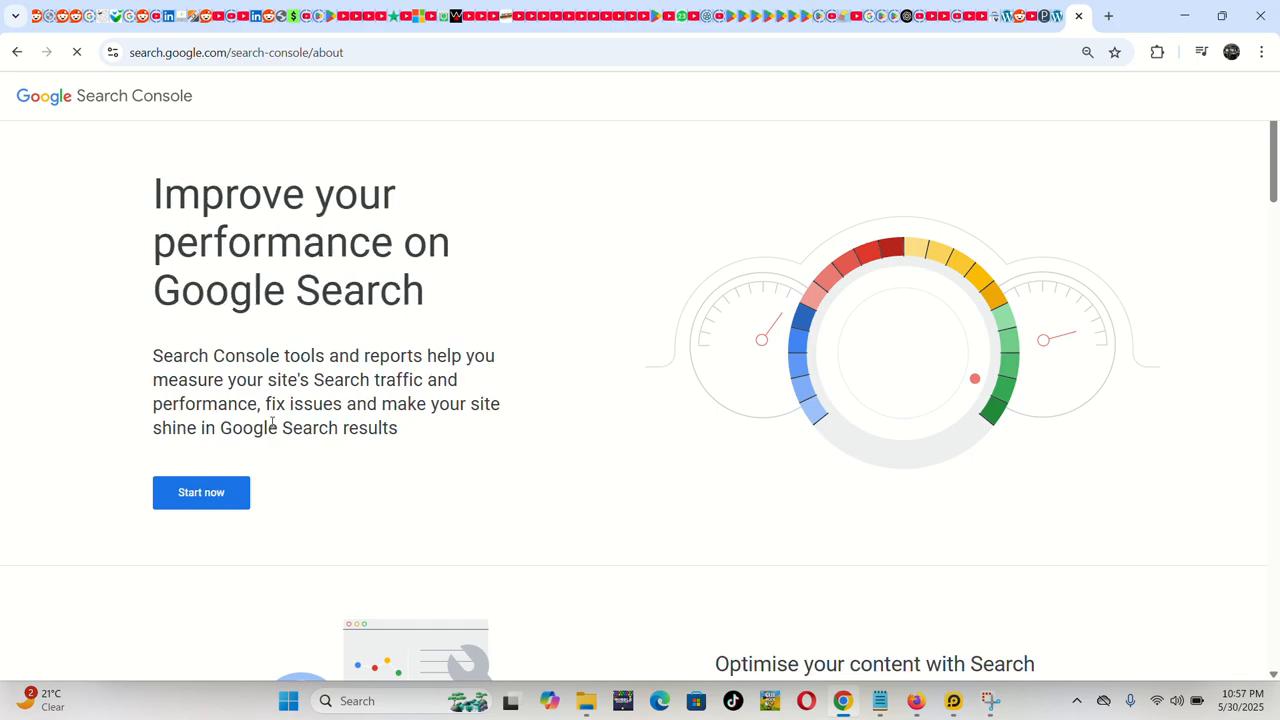
{"action": "left_click", "coordinate": [211, 499]}
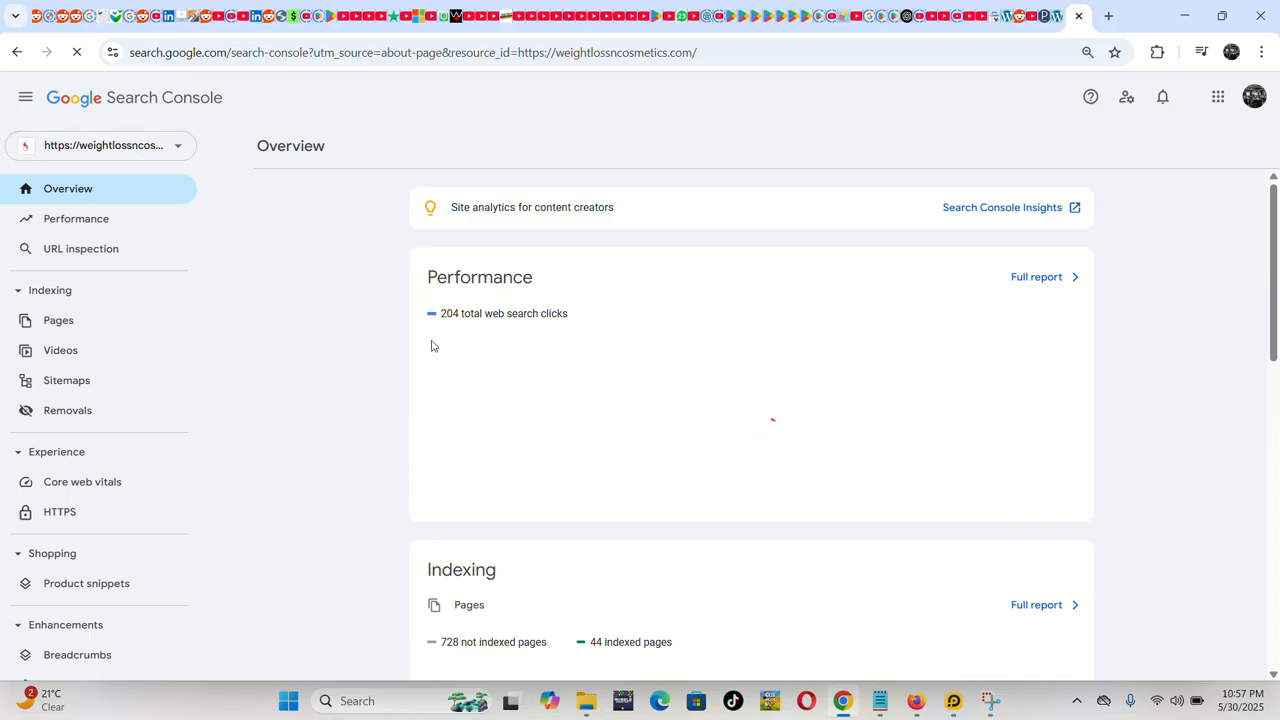
{"action": "left_click", "coordinate": [178, 150]}
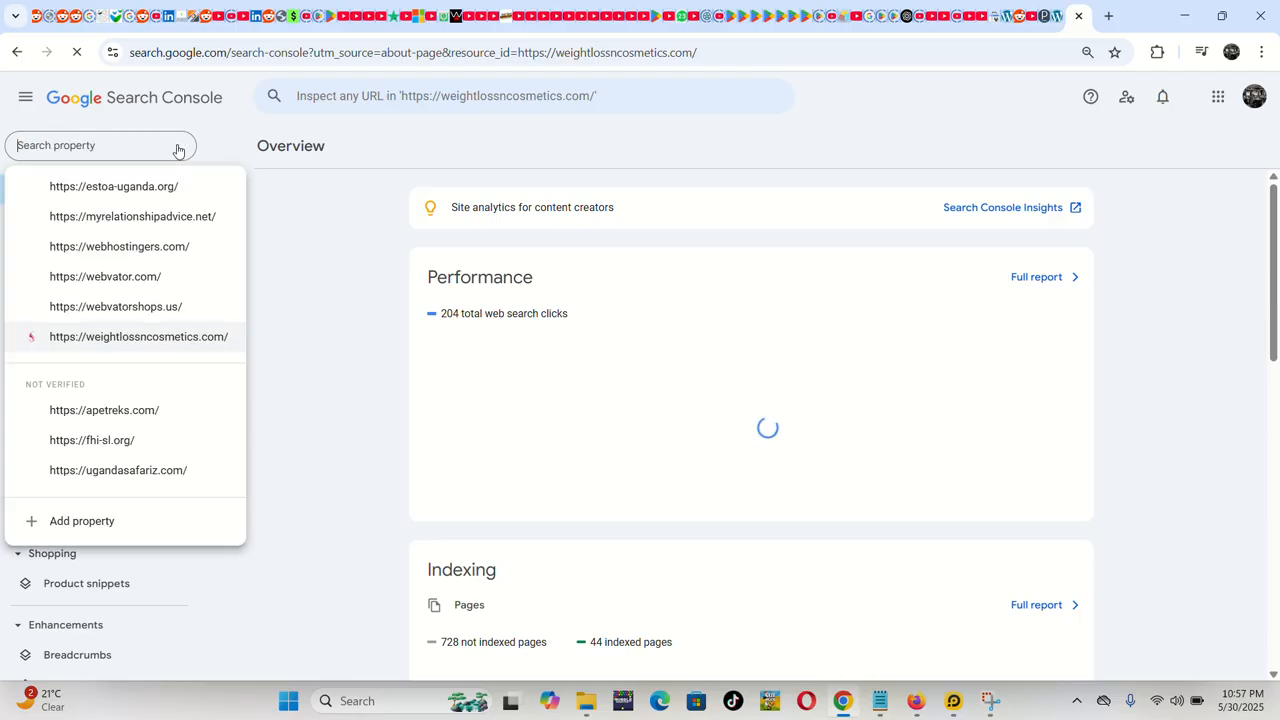
{"action": "left_click", "coordinate": [110, 522]}
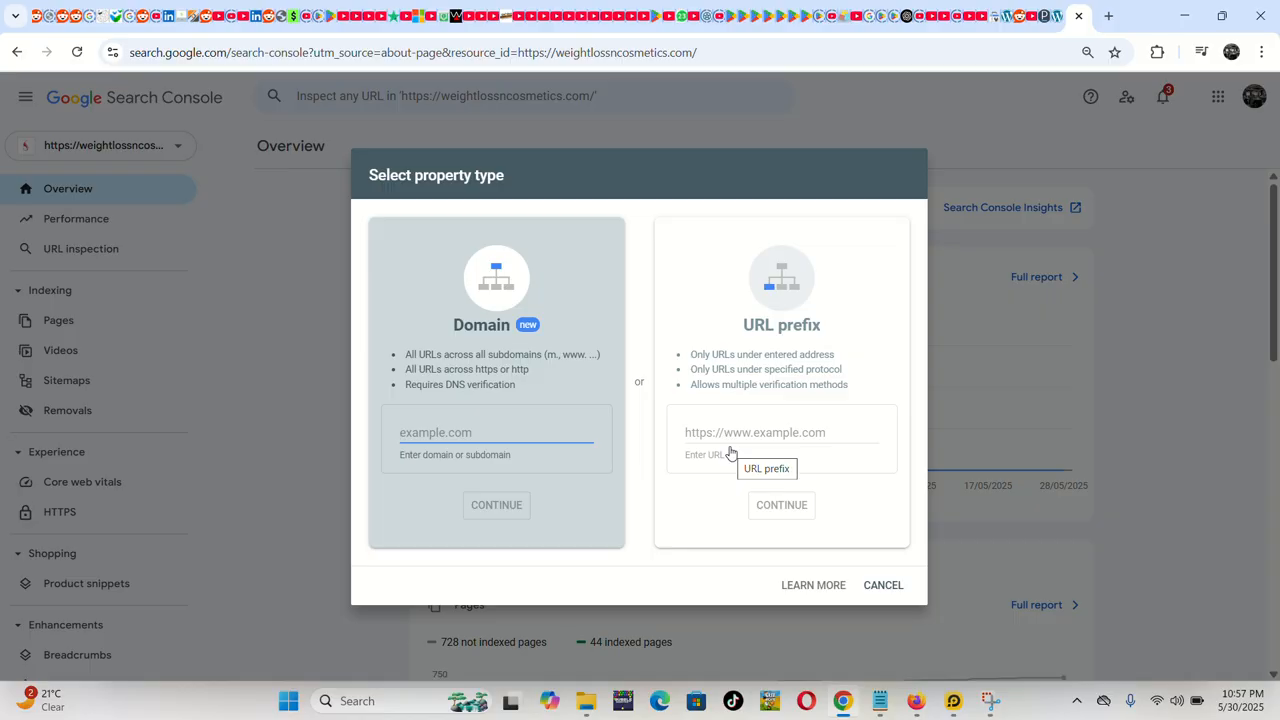
{"action": "left_click", "coordinate": [886, 585]}
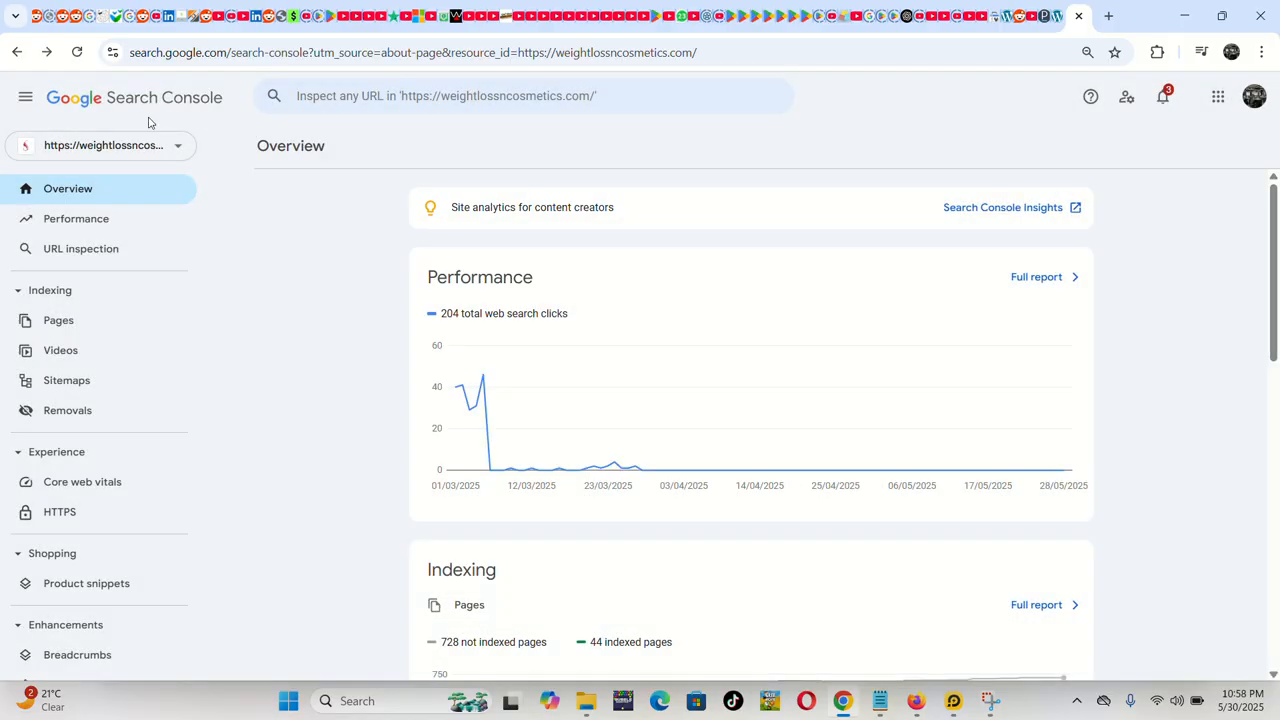
{"action": "left_click", "coordinate": [174, 148]}
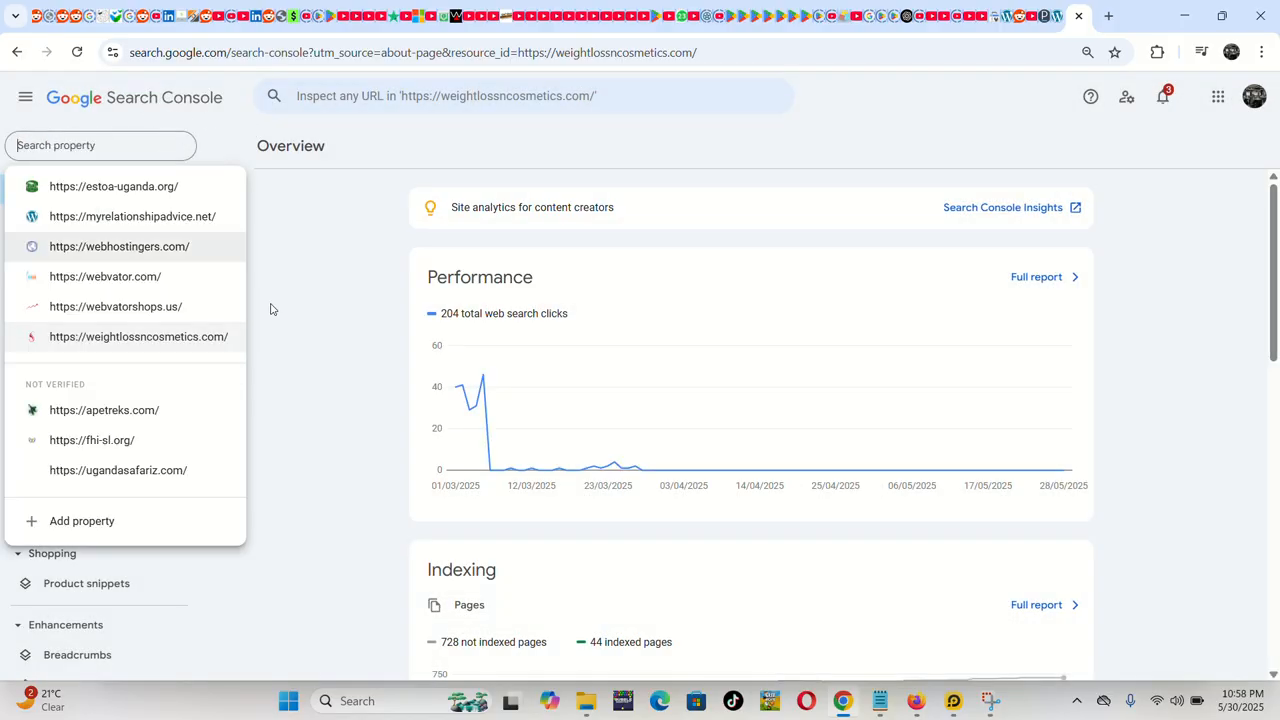
{"action": "left_click", "coordinate": [329, 274]}
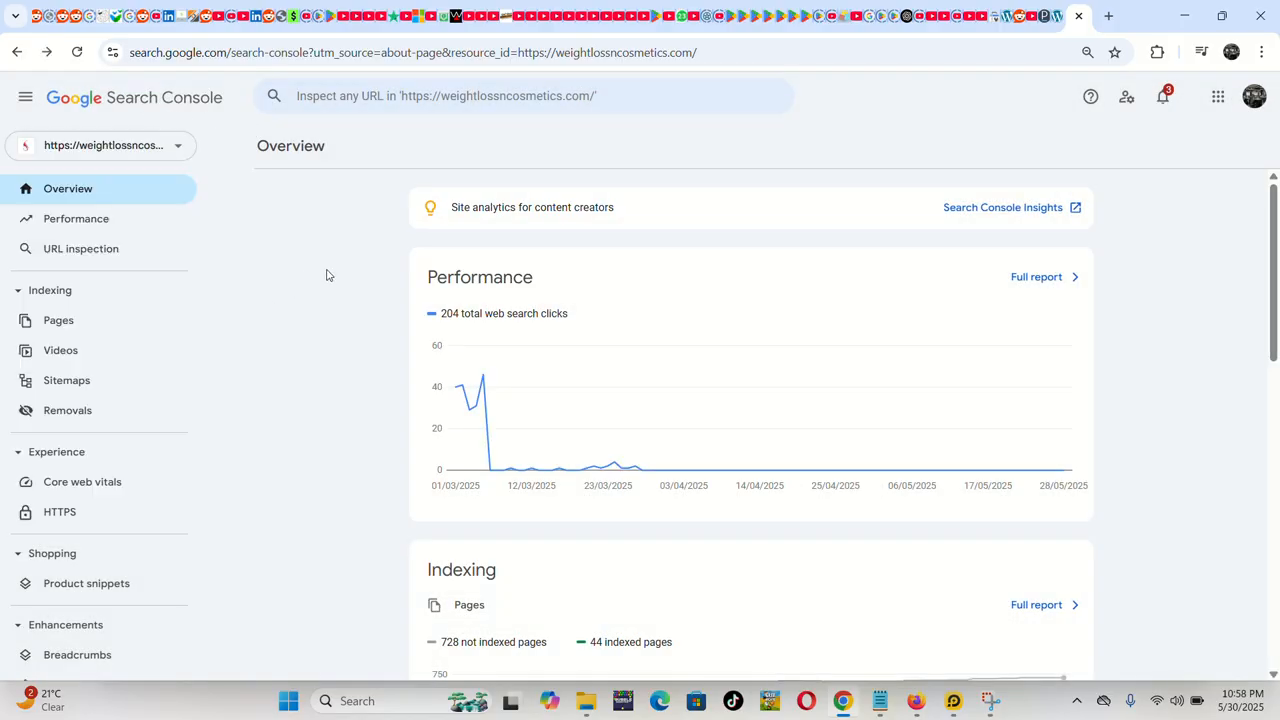
Start adding a new property and choose the URL prefix type.
{"action": "left_click", "coordinate": [181, 149]}
{"action": "left_click", "coordinate": [100, 521]}
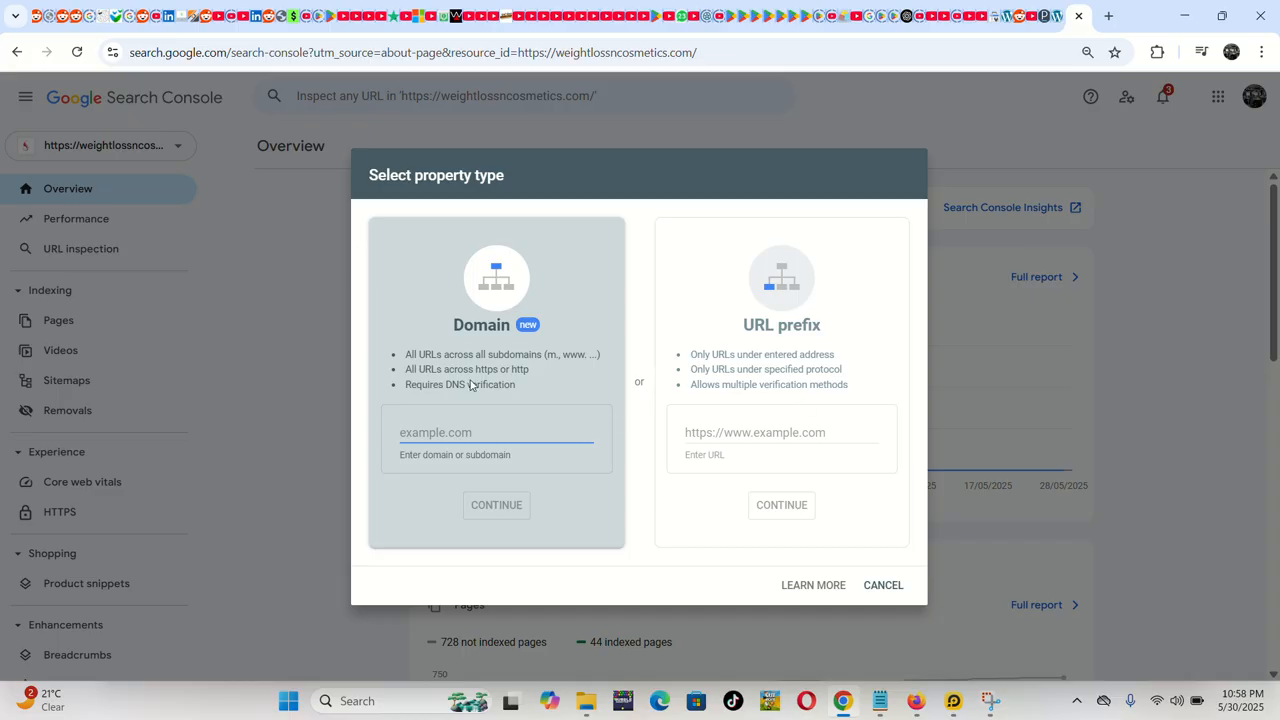
{"action": "left_click", "coordinate": [751, 434]}
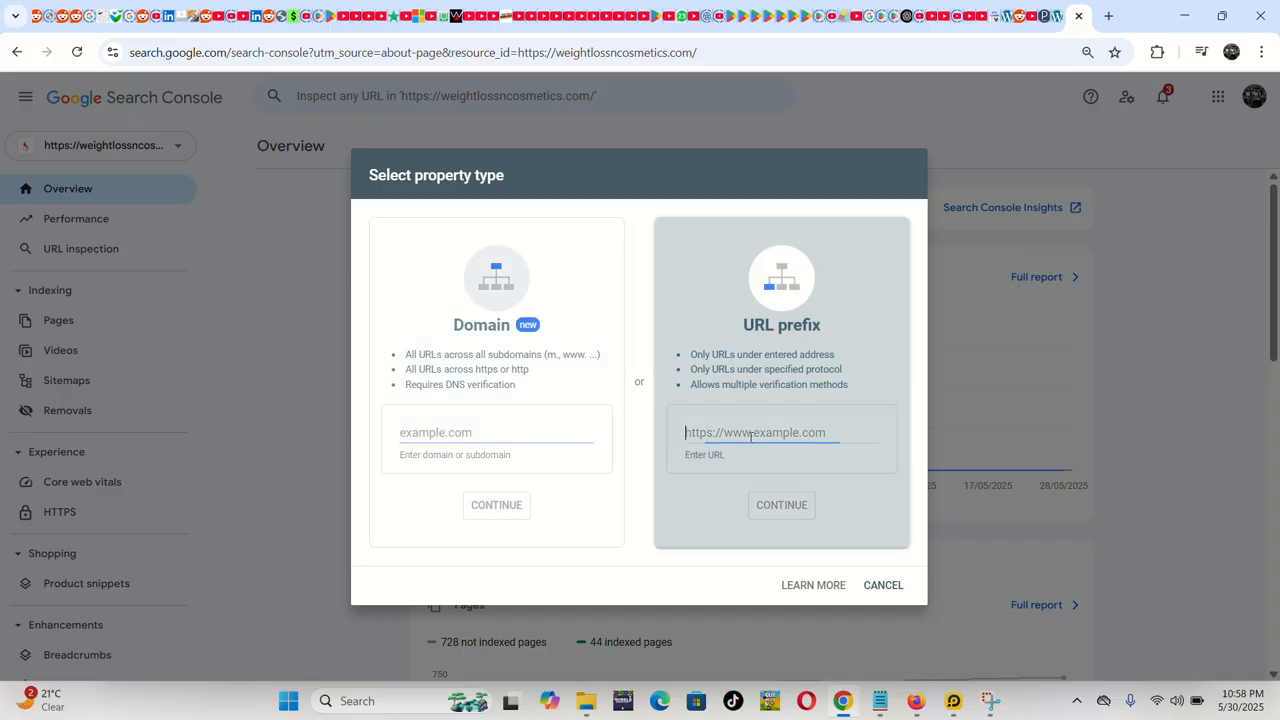
Copy the web address drivenbypets.com from the Driven By Pets website's tab.
{"action": "left_click", "coordinate": [1057, 18]}
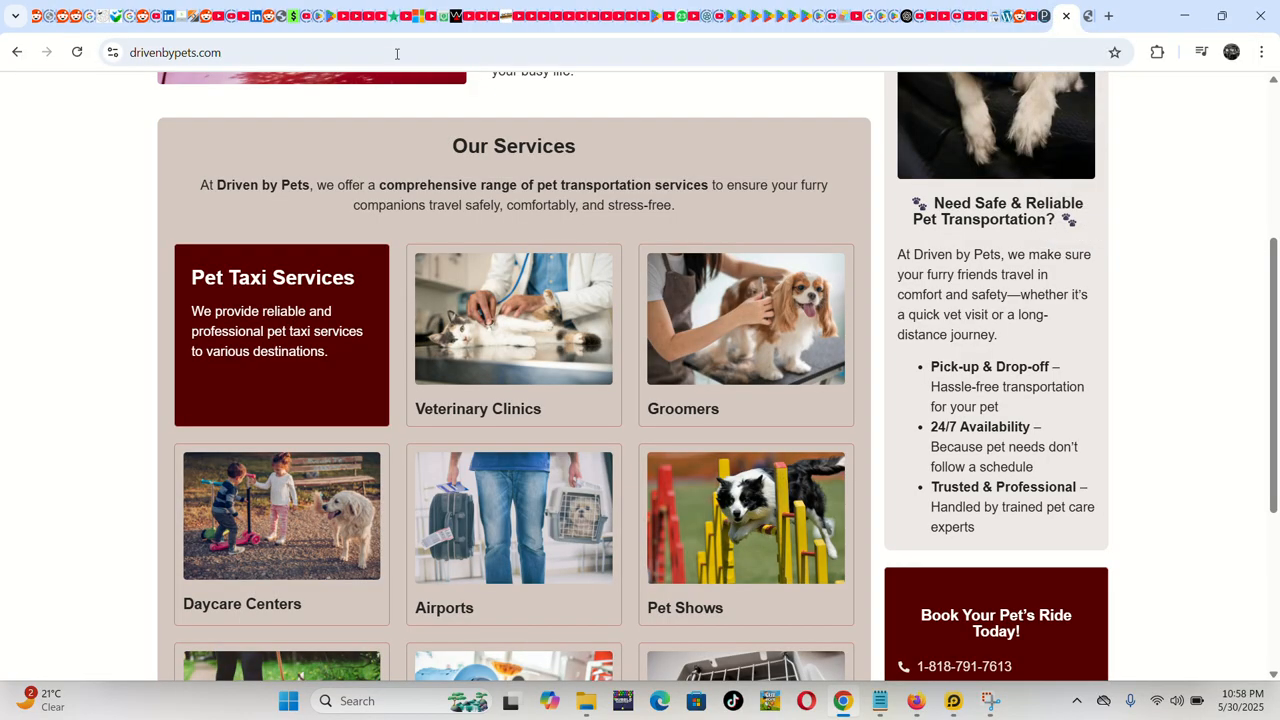
{"action": "left_click", "coordinate": [329, 55]}
{"action": "right_click", "coordinate": [327, 57]}
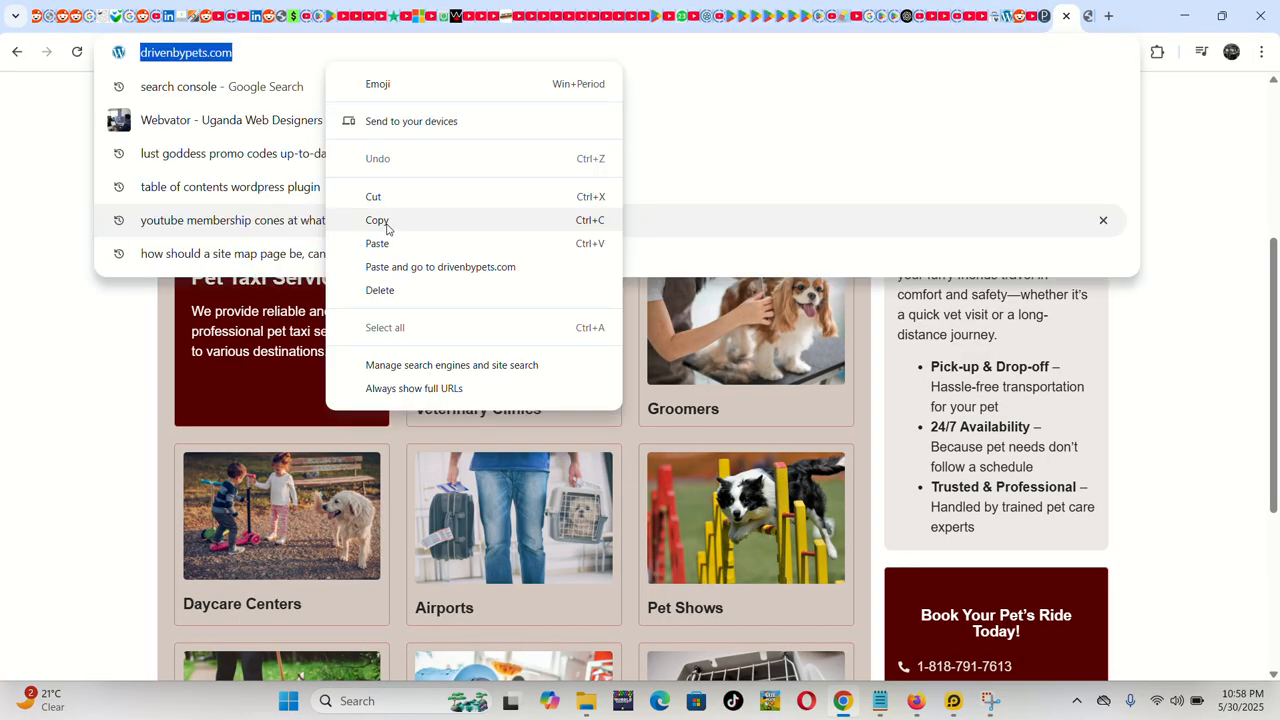
{"action": "left_click", "coordinate": [386, 221]}
{"action": "left_click", "coordinate": [69, 413]}
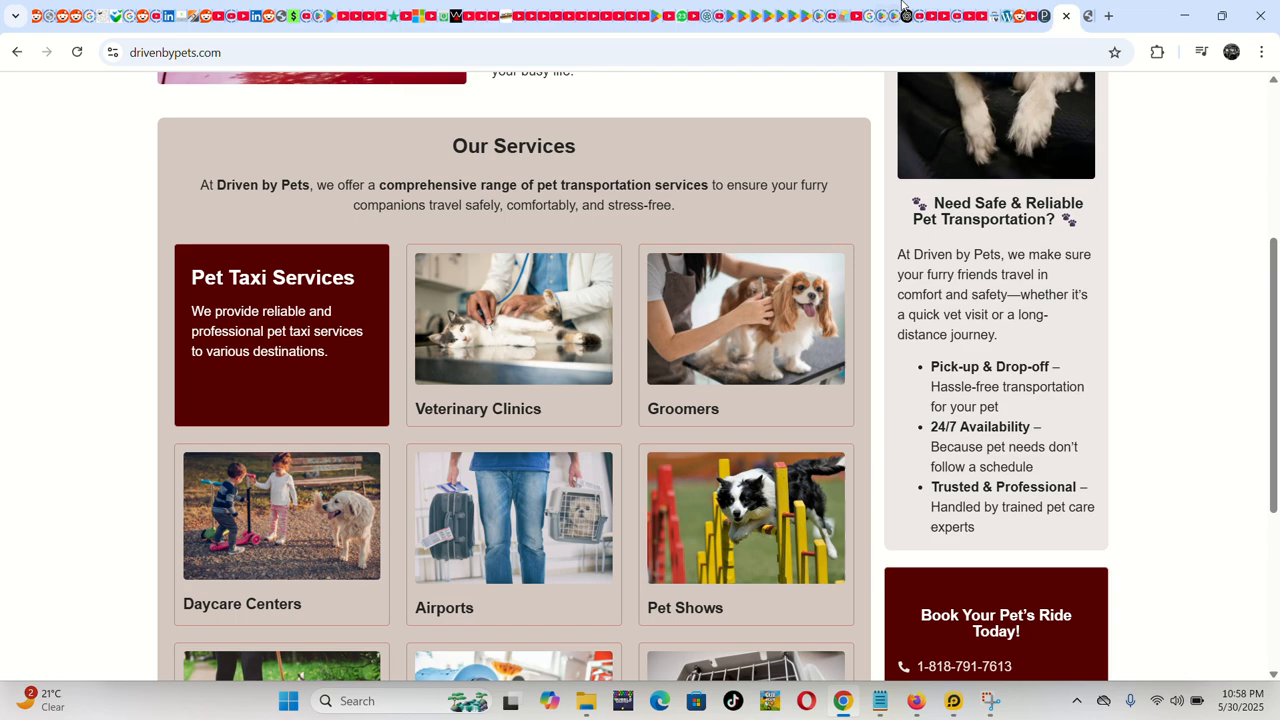
{"action": "left_click", "coordinate": [1089, 17]}
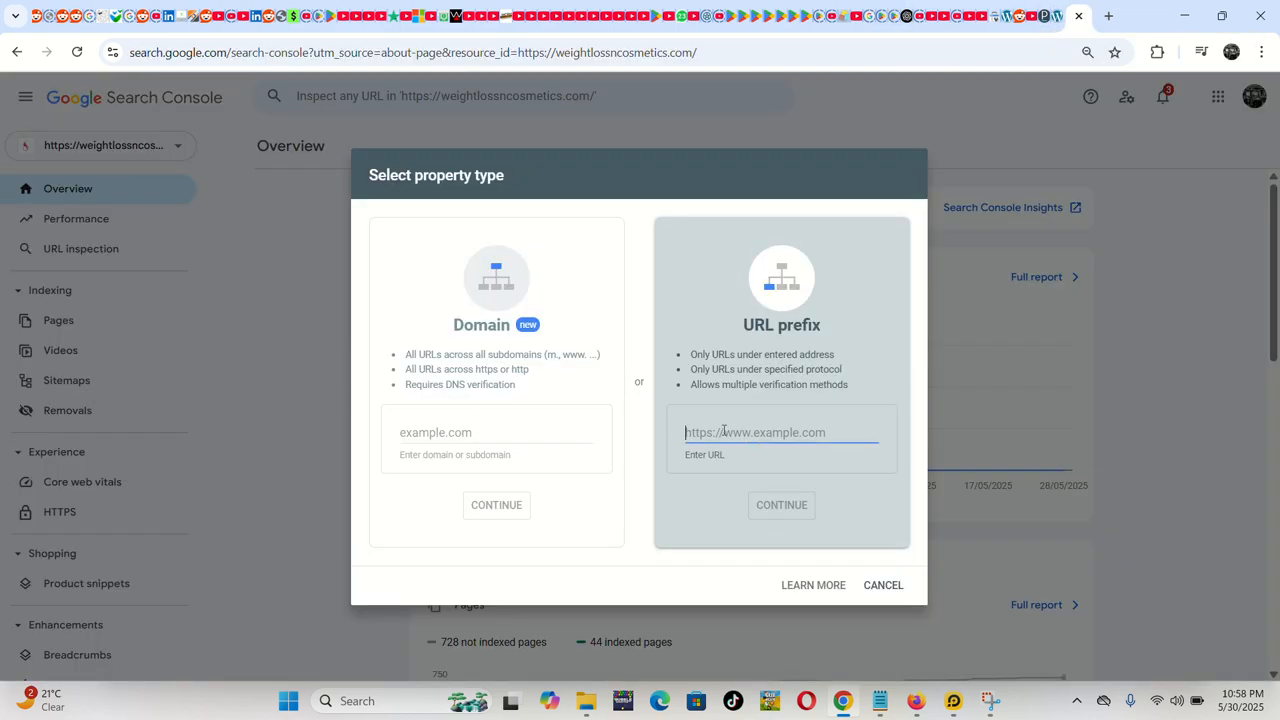
{"action": "key", "text": "ctrl+v"}
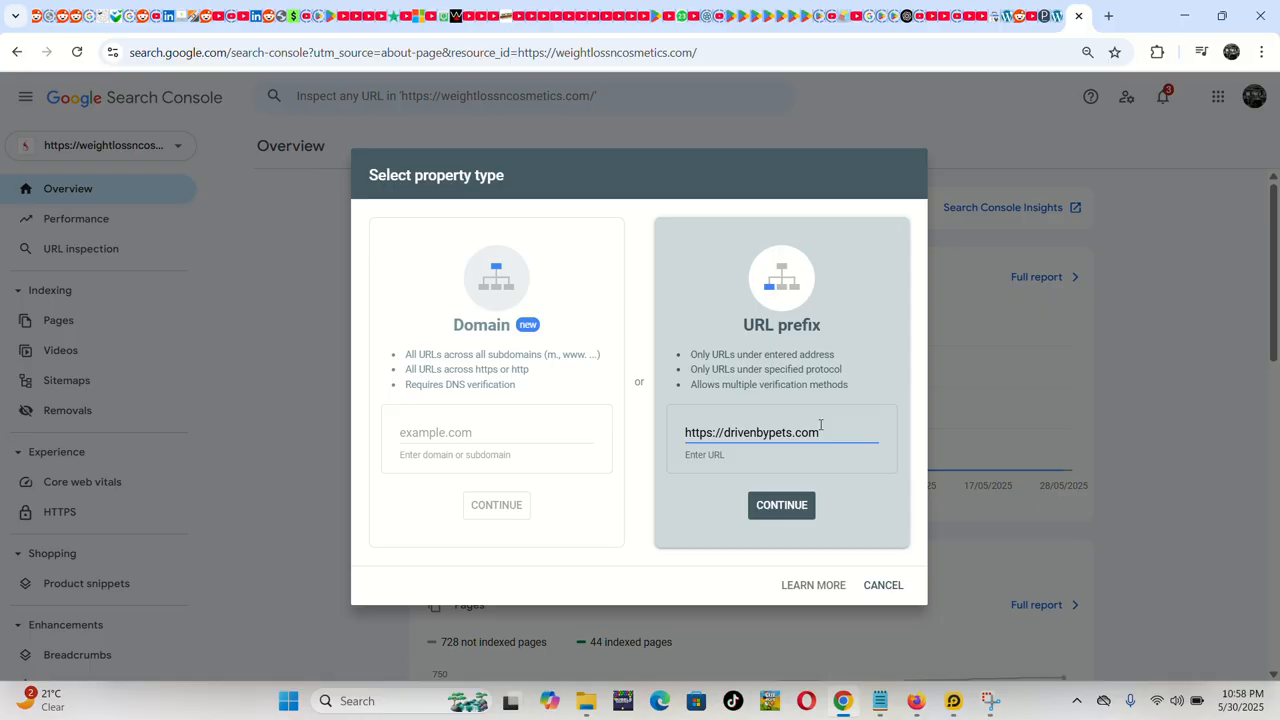
{"action": "left_click_drag", "start_coordinate": [820, 425], "coordinate": [674, 432]}
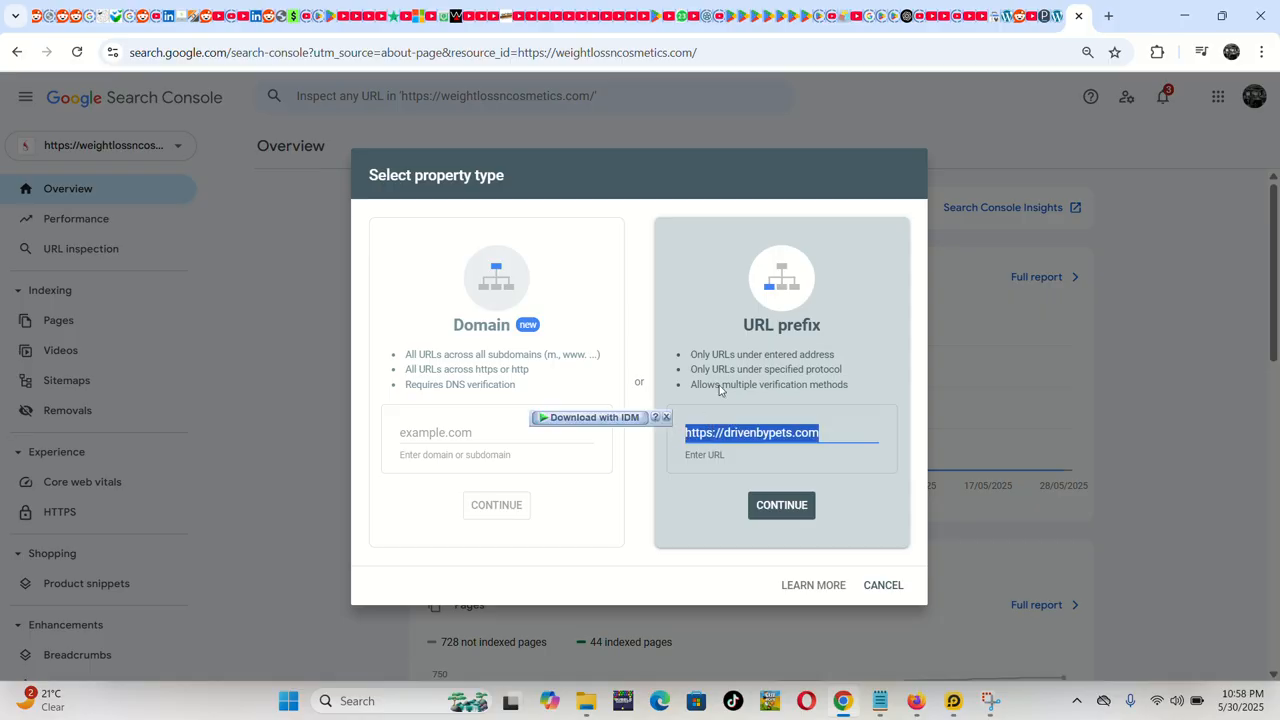
{"action": "left_click", "coordinate": [716, 432]}
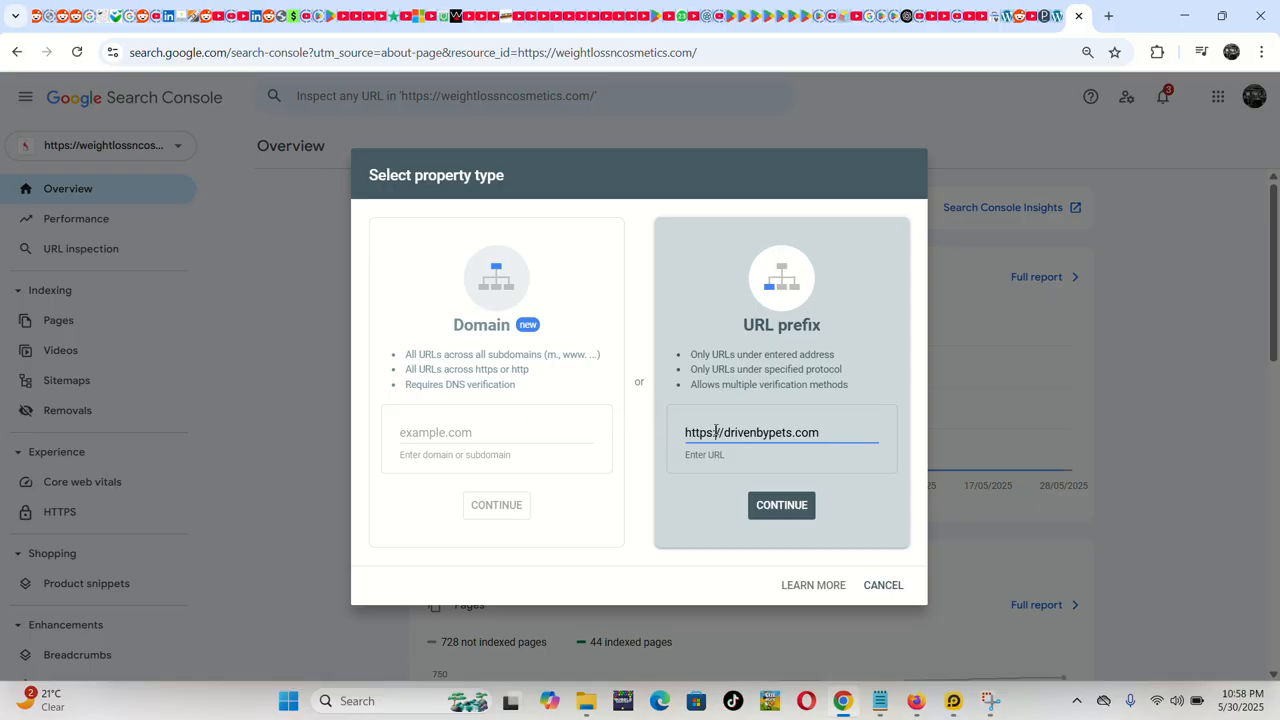
{"action": "left_click_drag", "start_coordinate": [840, 432], "coordinate": [620, 451]}
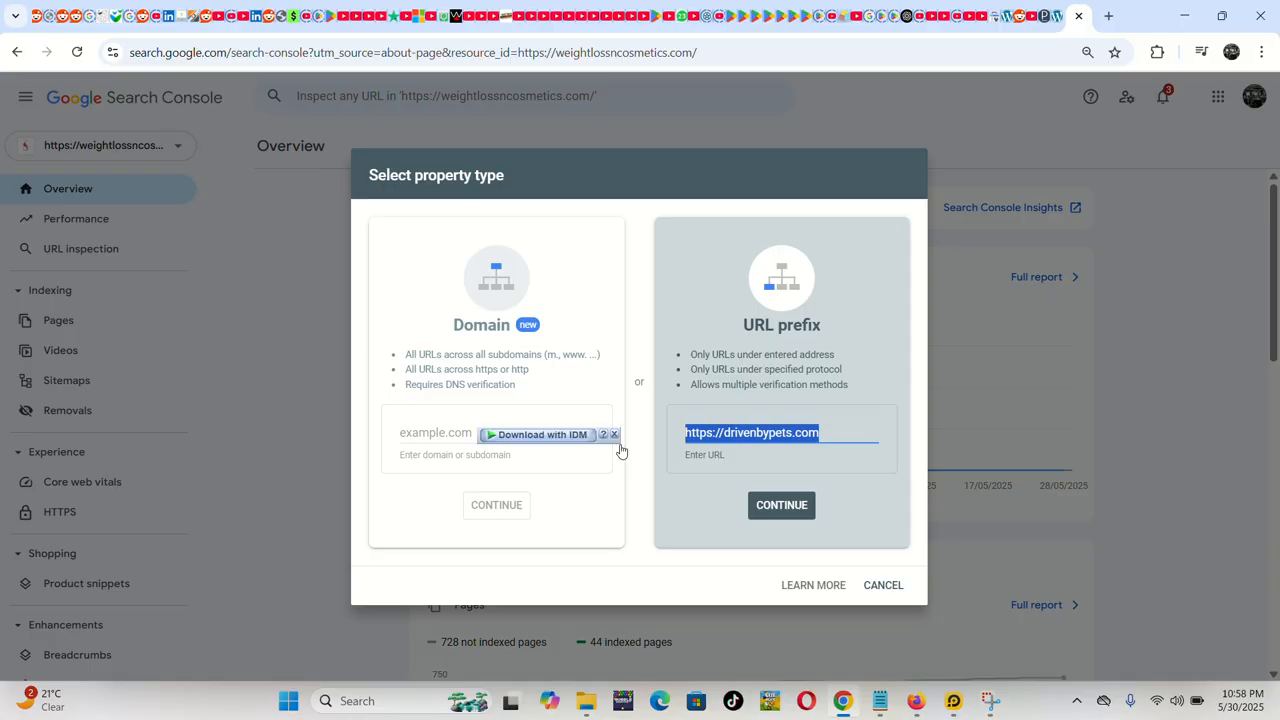
{"action": "left_click", "coordinate": [792, 432]}
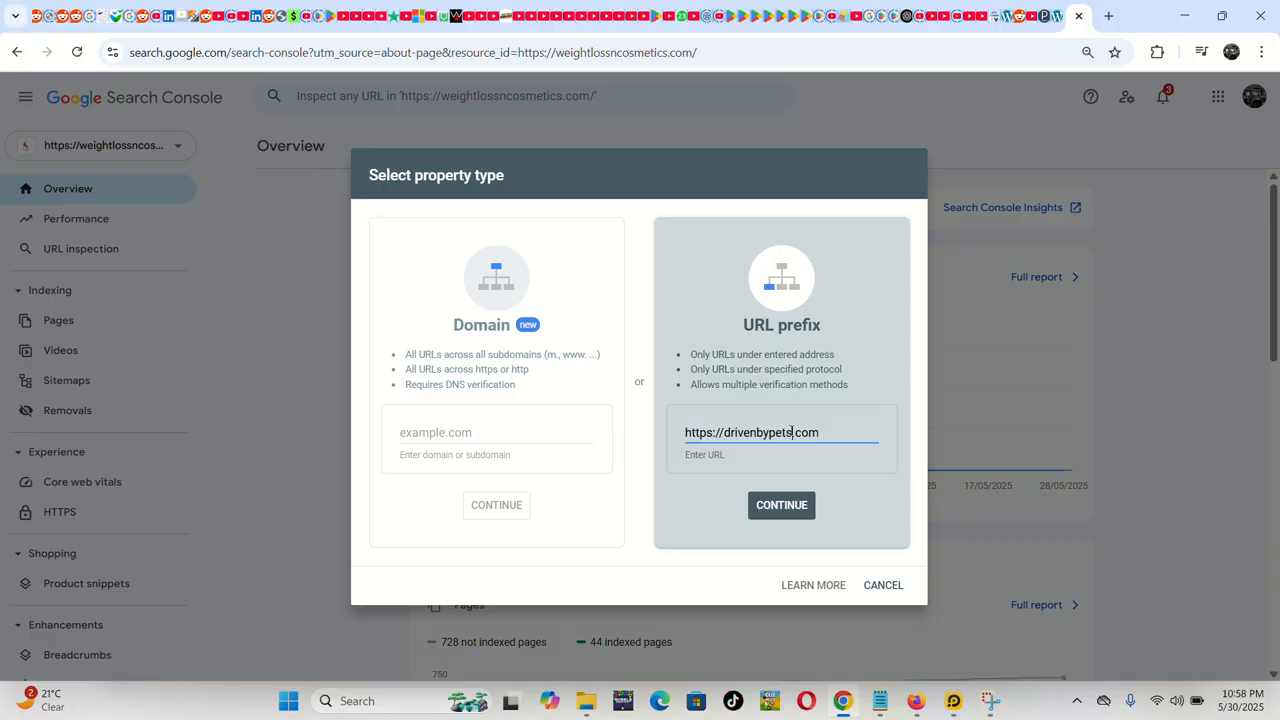
{"action": "left_click", "coordinate": [779, 507]}
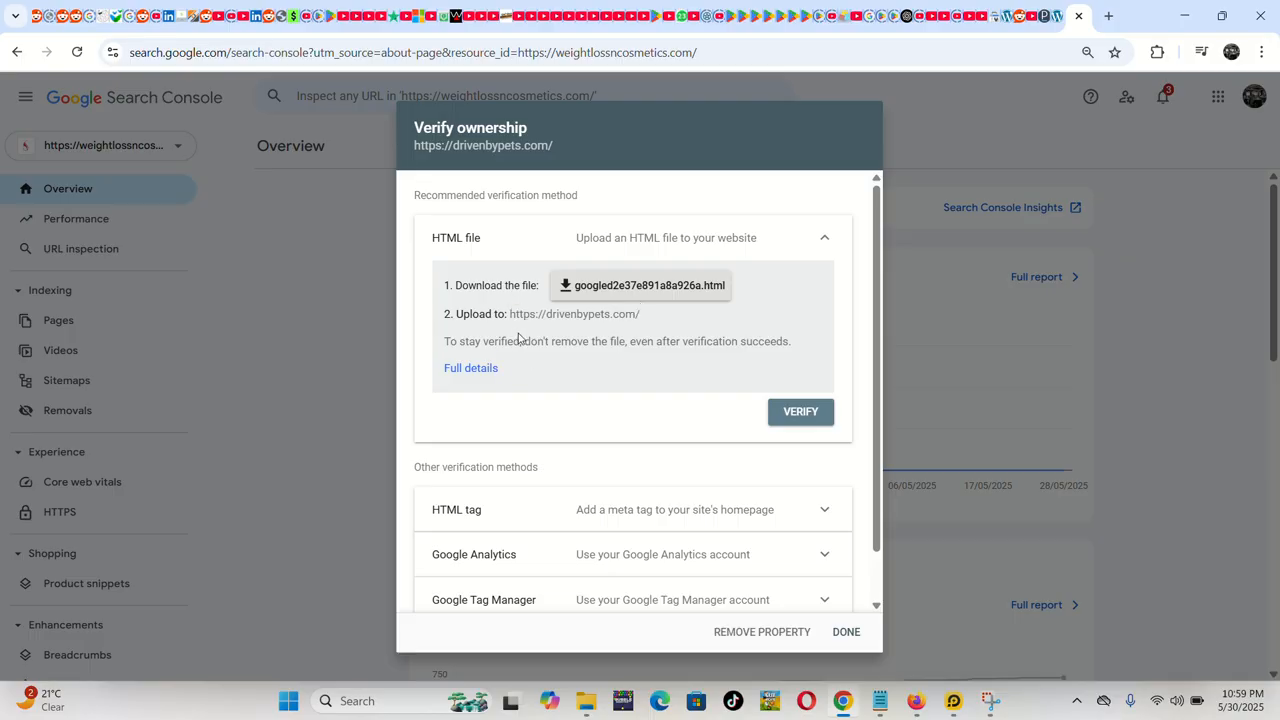
Look through the other verification methods, including the HTML tag and the domain name provider's DNS record details.
{"action": "scroll", "coordinate": [640, 317], "scroll_direction": "down", "scroll_amount": 1}
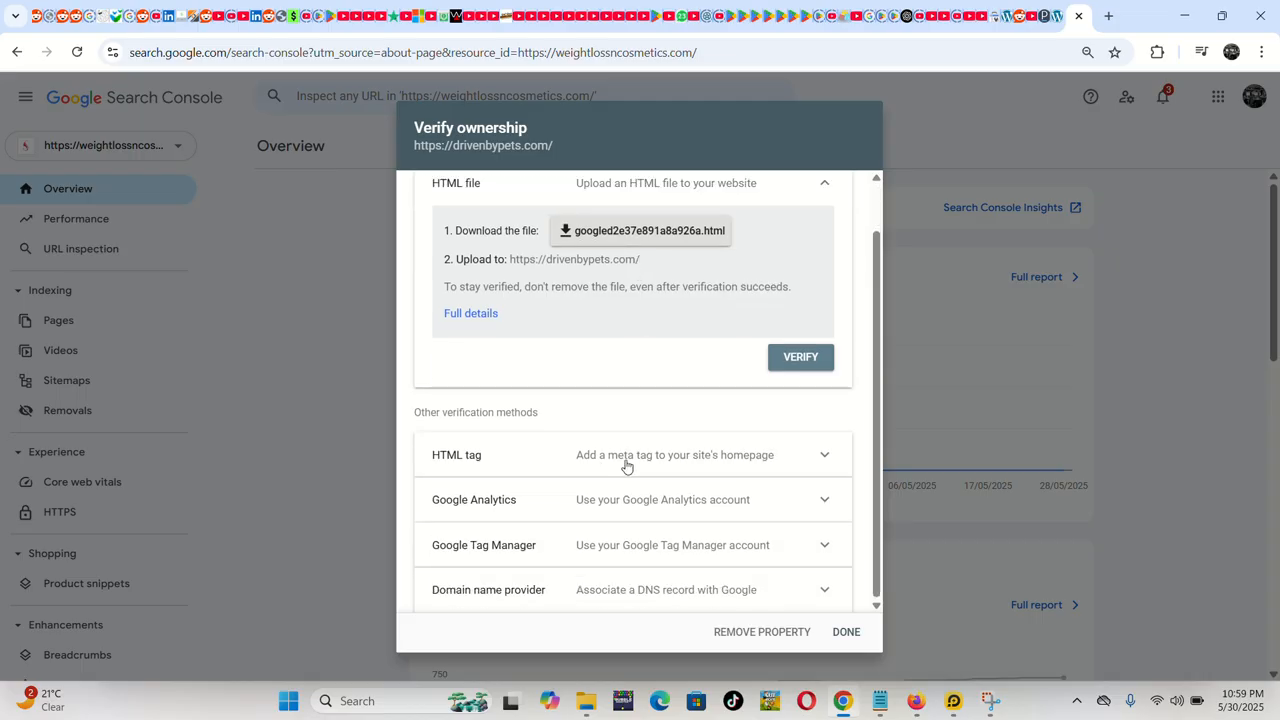
{"action": "left_click", "coordinate": [816, 460]}
{"action": "left_click", "coordinate": [818, 456]}
{"action": "left_click", "coordinate": [815, 591]}
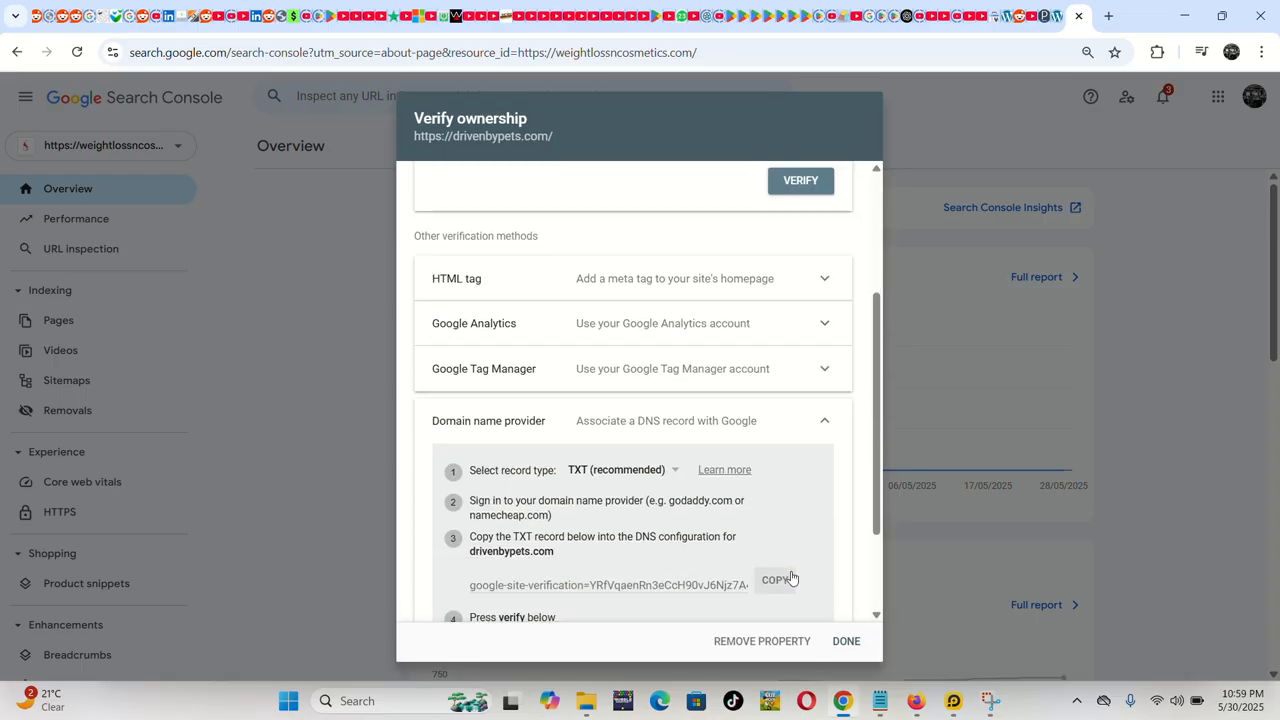
{"action": "left_click", "coordinate": [825, 421]}
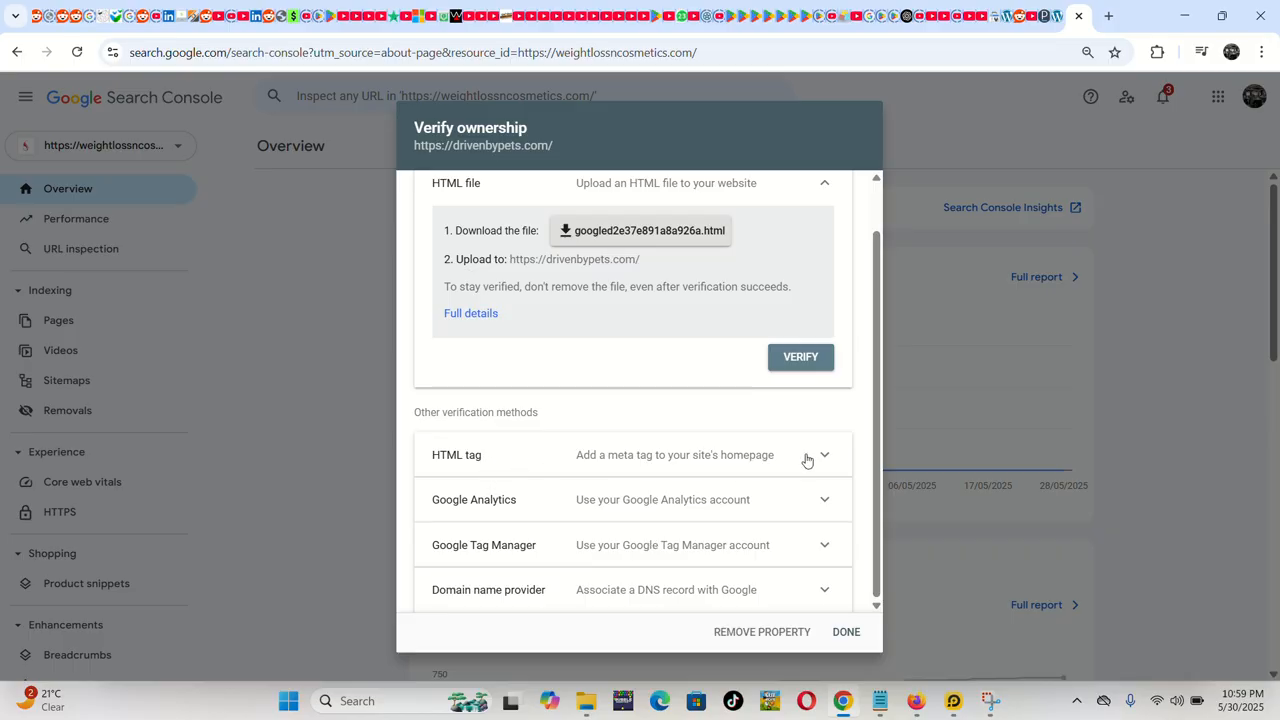
Download the HTML verification file offered as the recommended method.
{"action": "scroll", "coordinate": [712, 450], "scroll_direction": "up", "scroll_amount": 1}
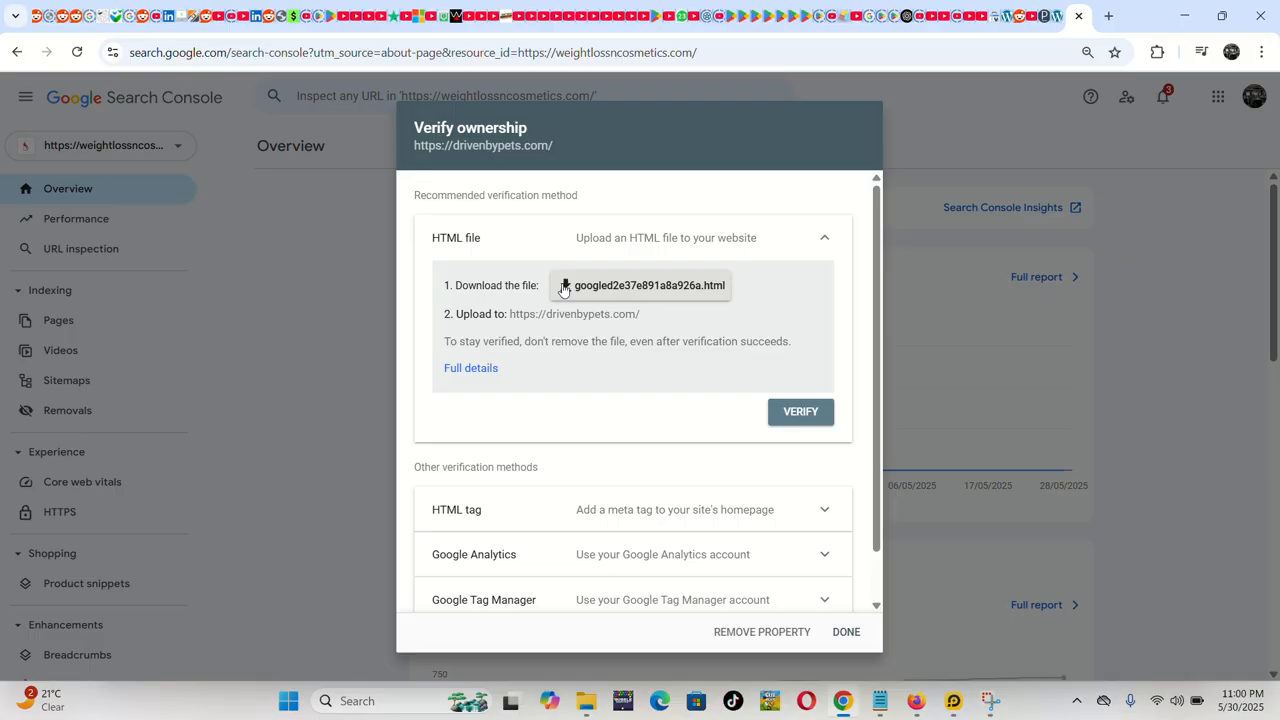
{"action": "left_click", "coordinate": [655, 289]}
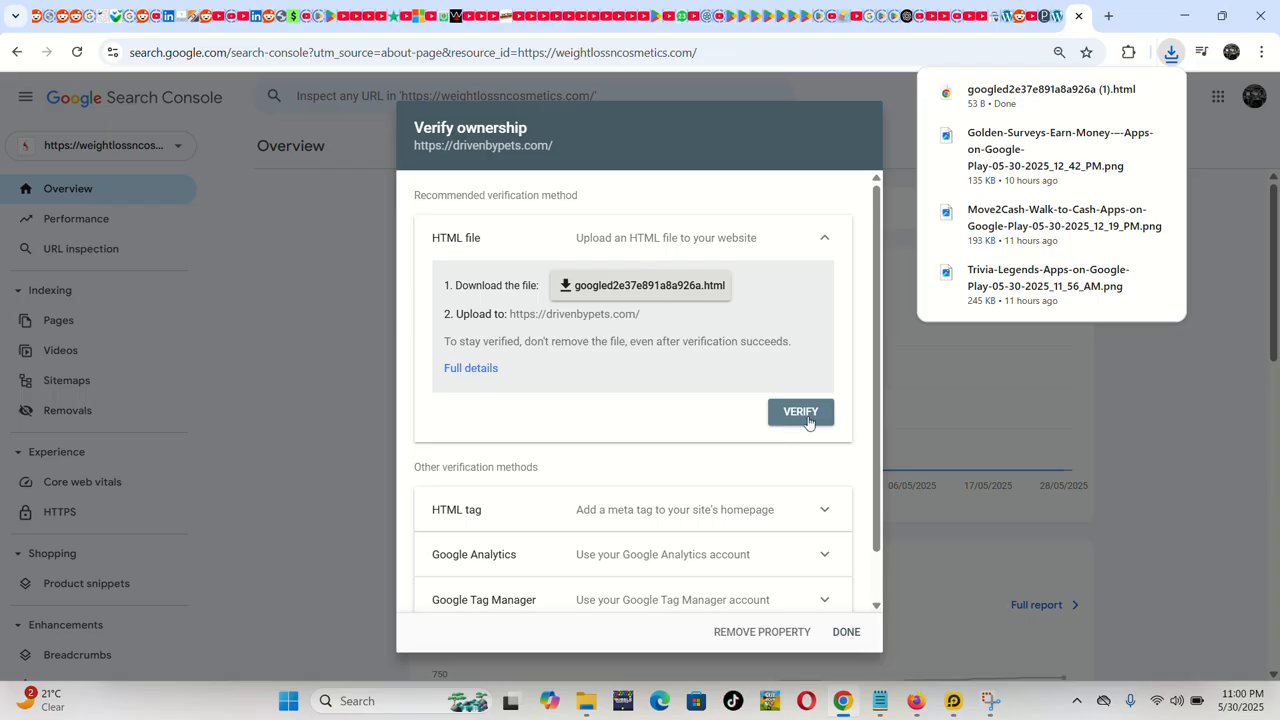
Switch to Plesk, open the file manager for drivenbypets.com and look through the files in httpdocs.
{"action": "left_click", "coordinate": [1052, 20]}
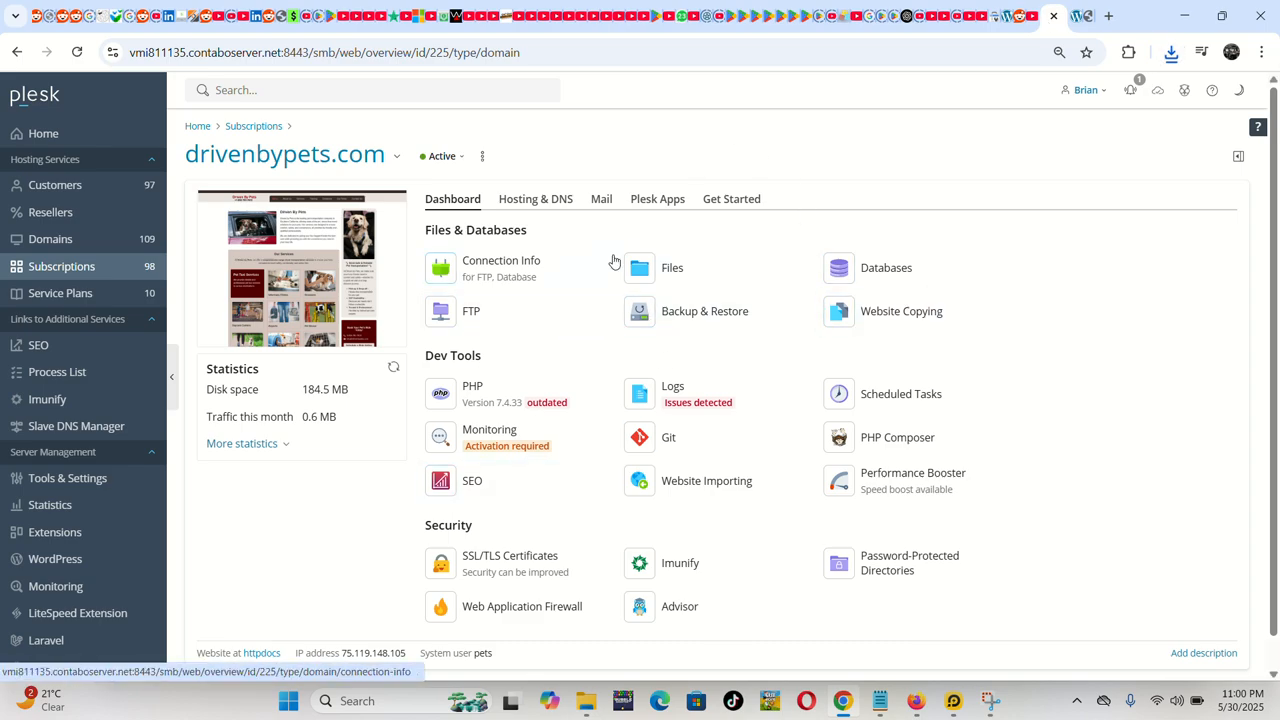
{"action": "left_click", "coordinate": [675, 271]}
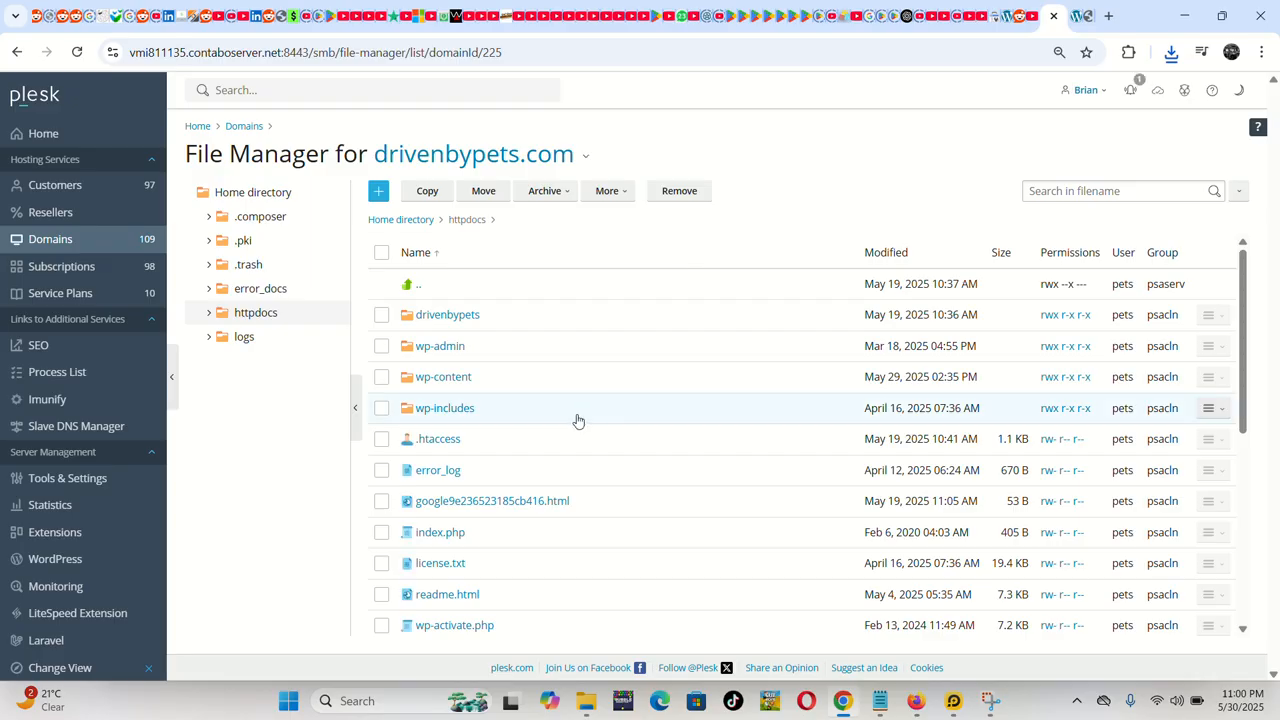
{"action": "scroll", "coordinate": [577, 420], "scroll_direction": "down", "scroll_amount": 3}
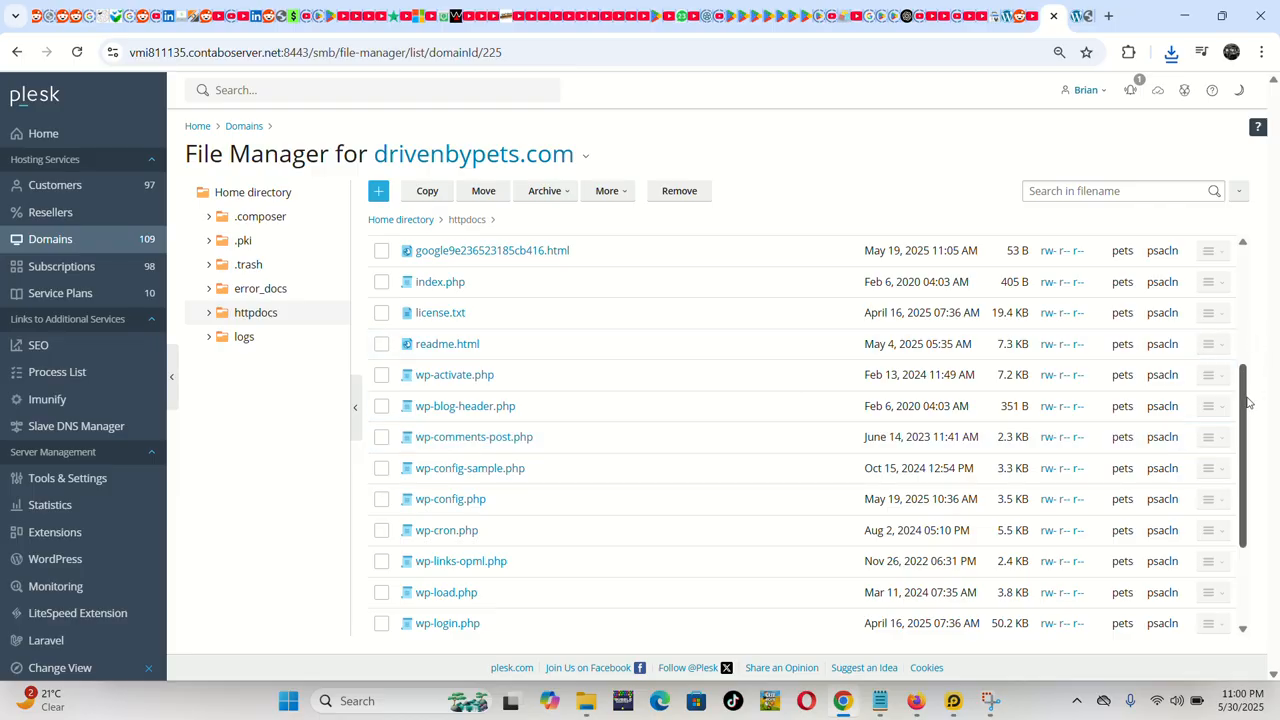
{"action": "scroll", "coordinate": [826, 397], "scroll_direction": "up", "scroll_amount": 5}
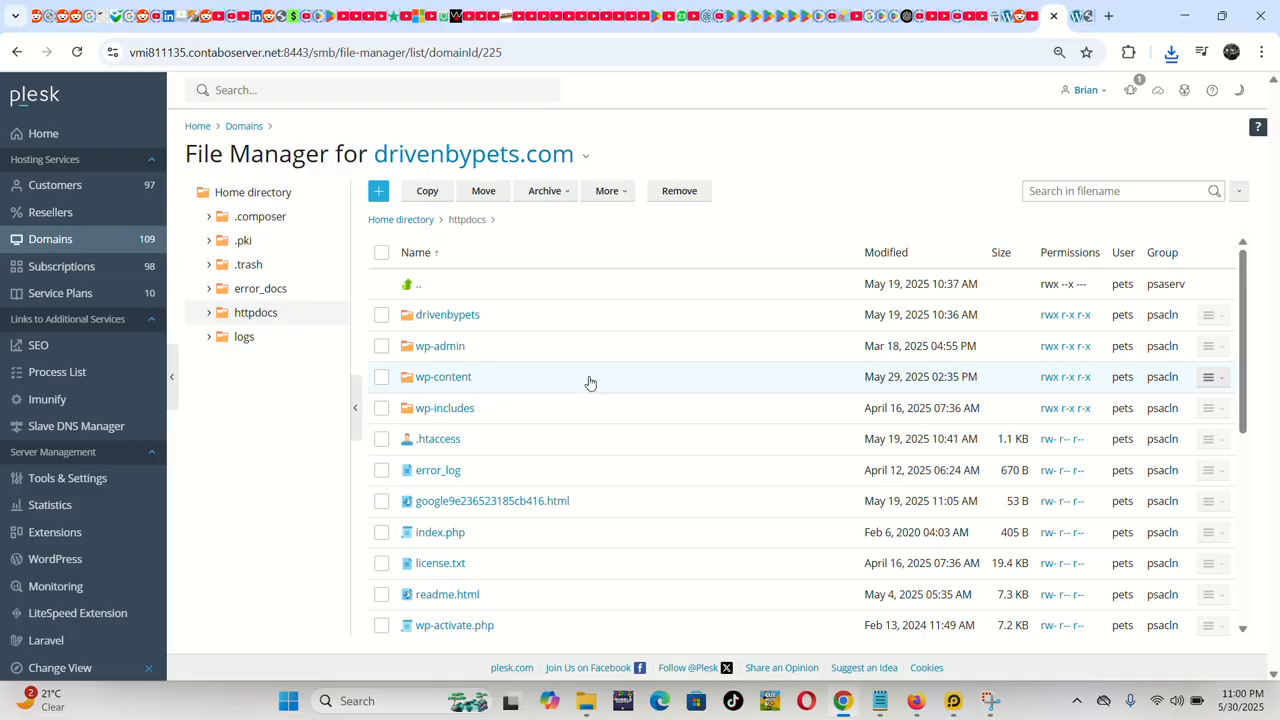
{"action": "scroll", "coordinate": [560, 400], "scroll_direction": "down", "scroll_amount": 5}
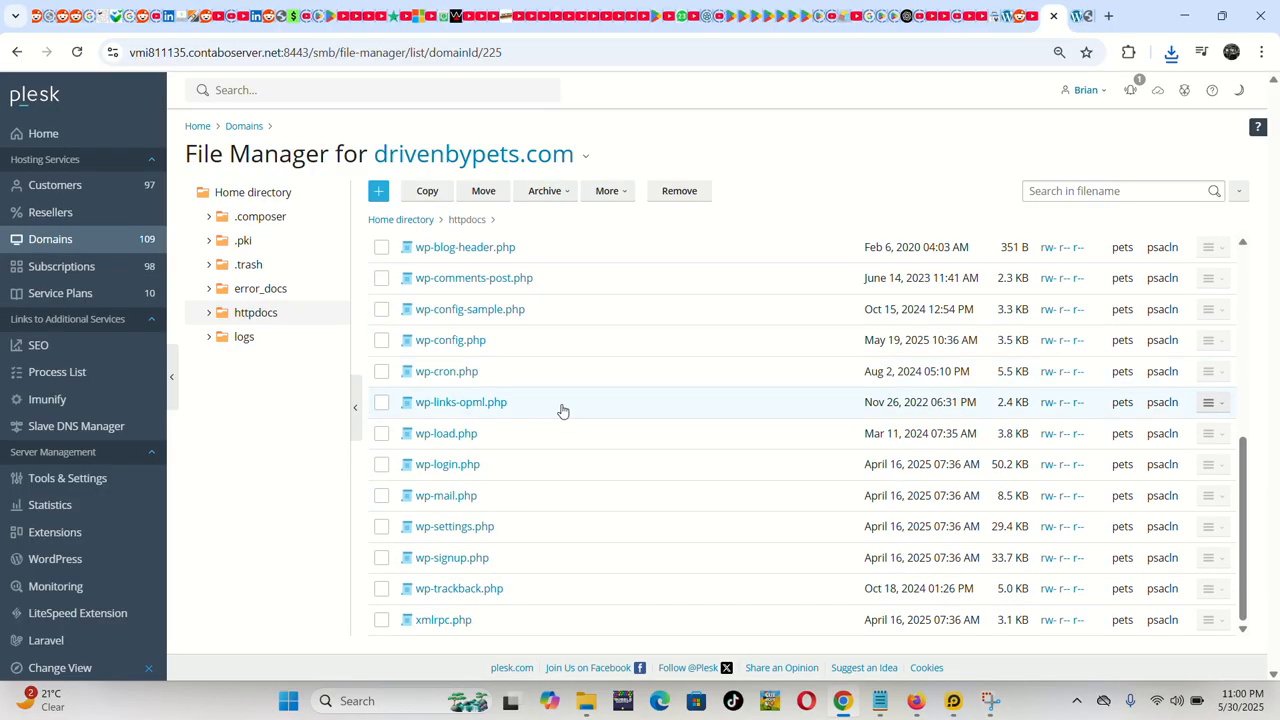
{"action": "scroll", "coordinate": [590, 520], "scroll_direction": "up", "scroll_amount": 5}
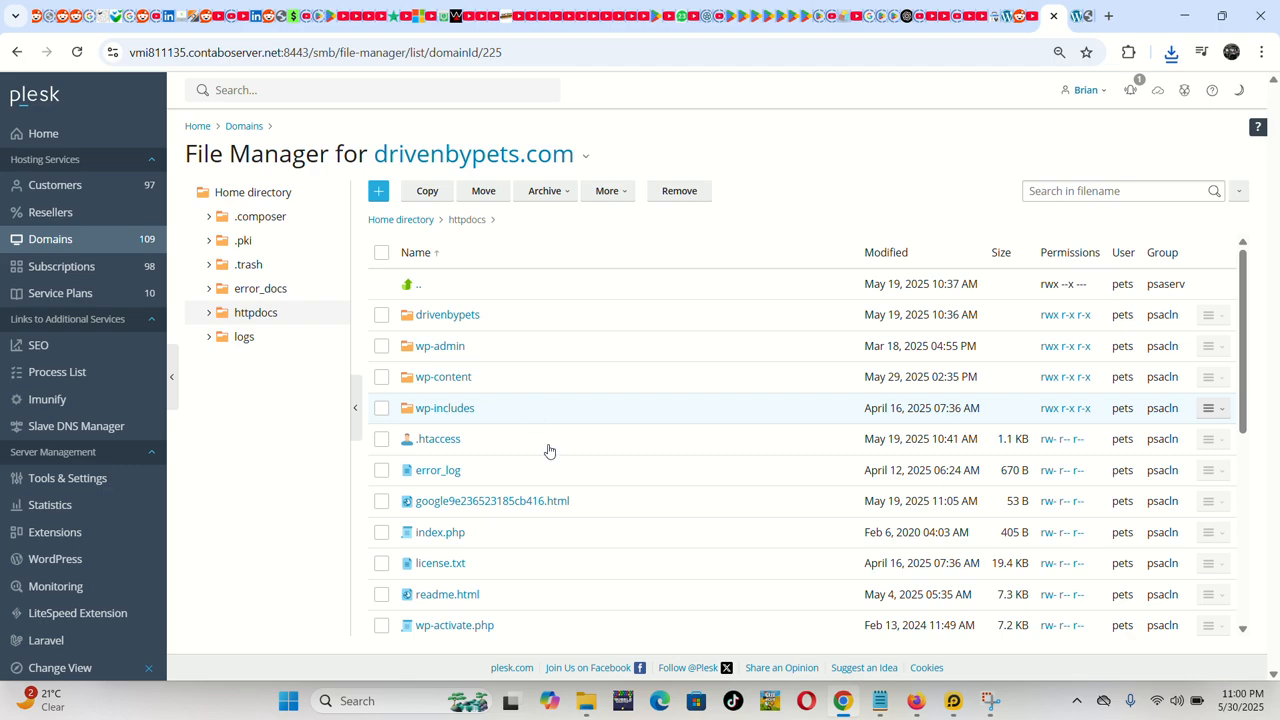
{"action": "scroll", "coordinate": [549, 449], "scroll_direction": "down", "scroll_amount": 4}
{"action": "scroll", "coordinate": [680, 490], "scroll_direction": "up", "scroll_amount": 3}
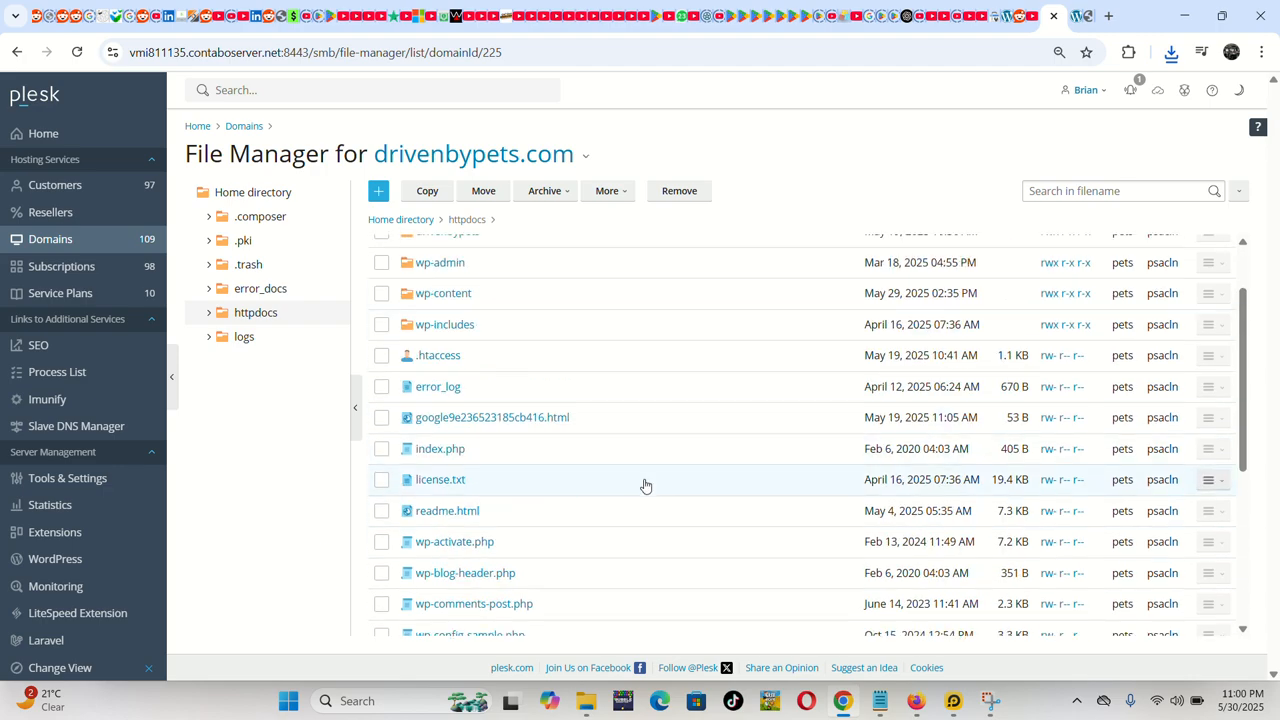
{"action": "scroll", "coordinate": [645, 485], "scroll_direction": "up", "scroll_amount": 2}
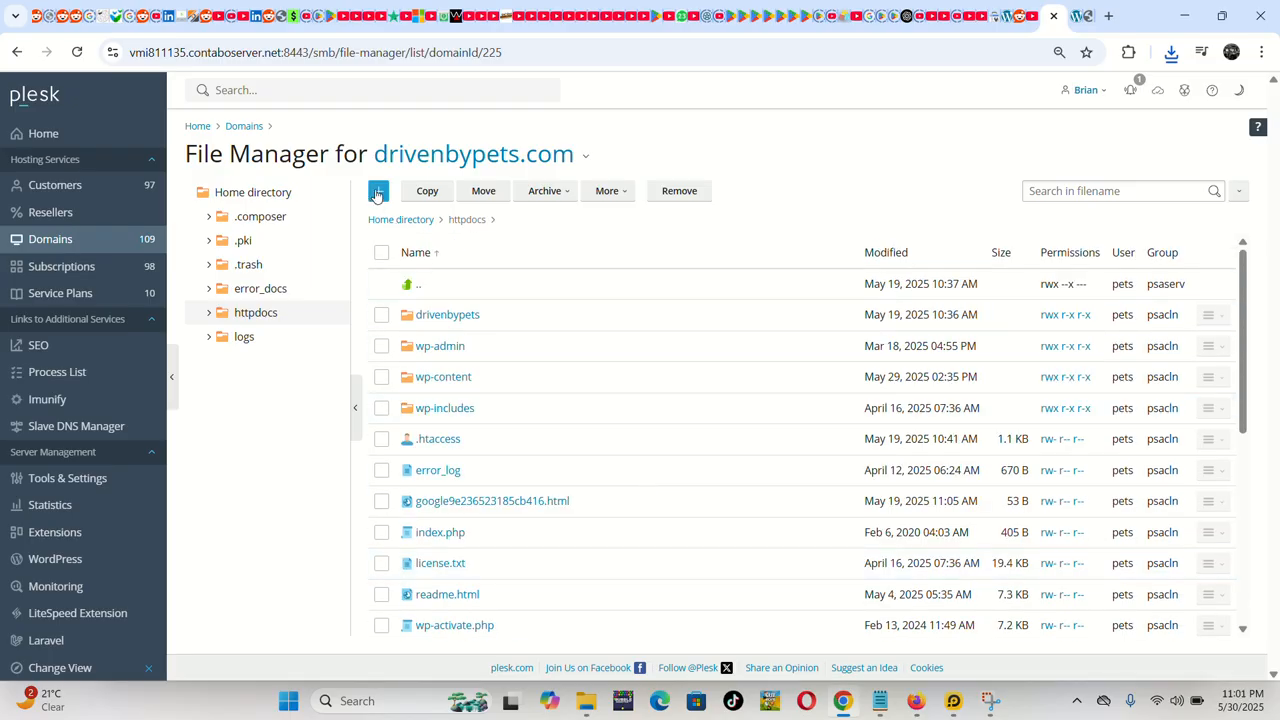
Upload the Google verification HTML file without the "(1)" suffix from Downloads to the httpdocs folder.
{"action": "left_click", "coordinate": [377, 194]}
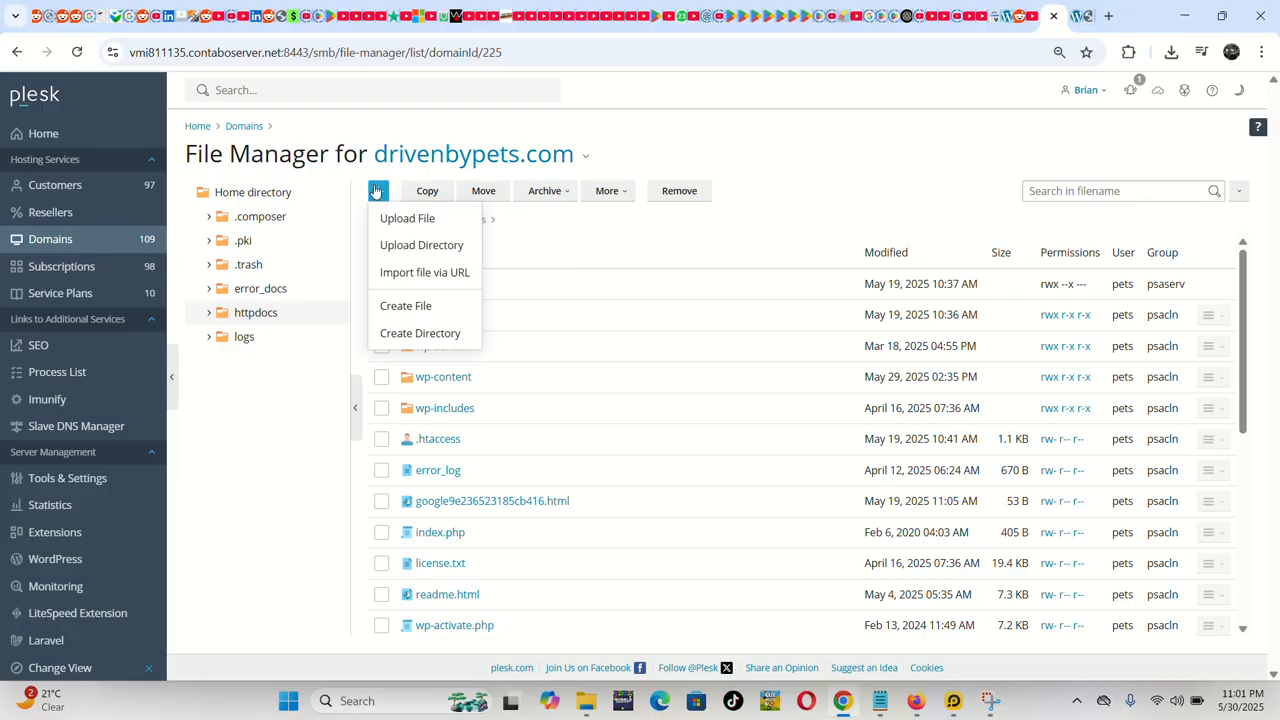
{"action": "left_click", "coordinate": [417, 222]}
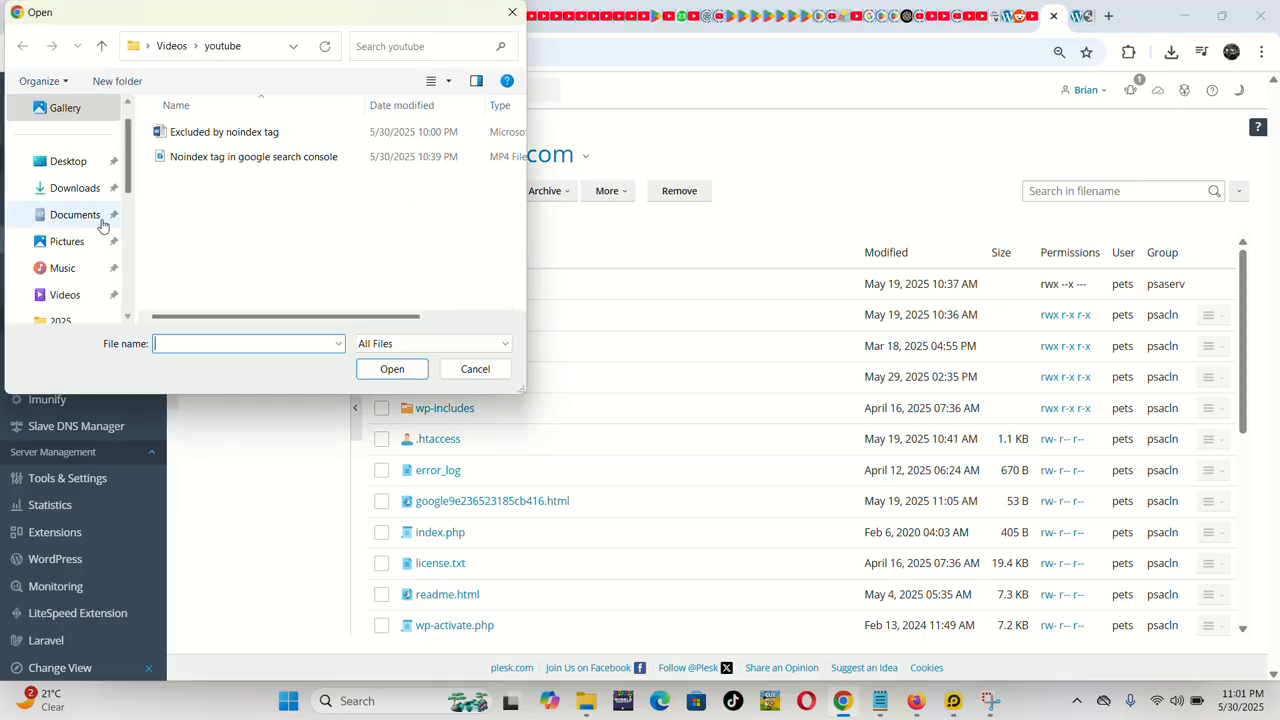
{"action": "left_click", "coordinate": [84, 189]}
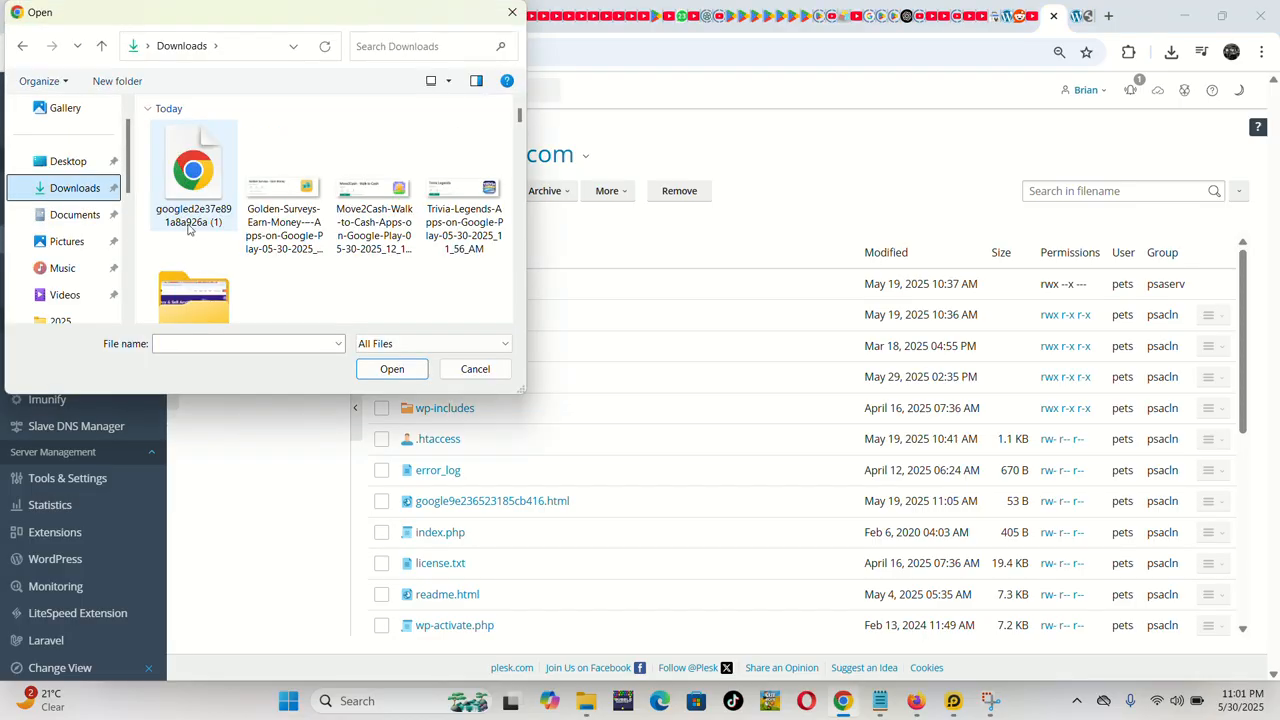
{"action": "left_click", "coordinate": [194, 198]}
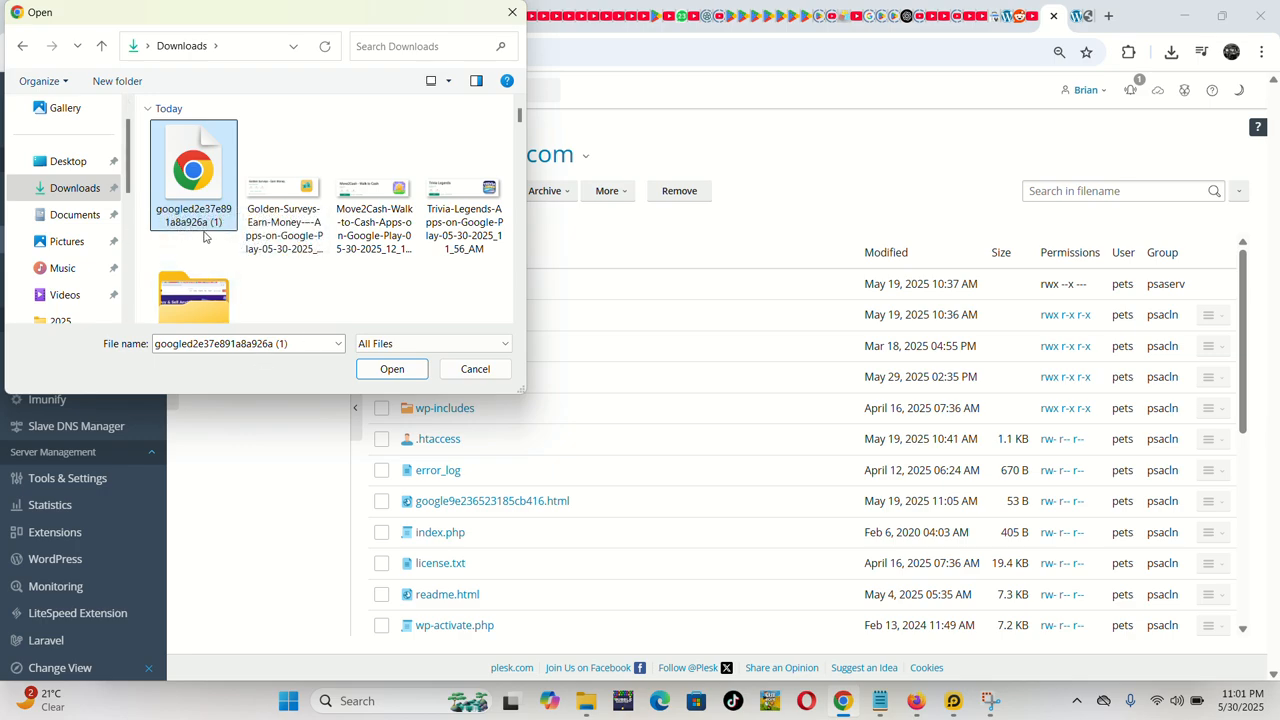
{"action": "left_click", "coordinate": [291, 343]}
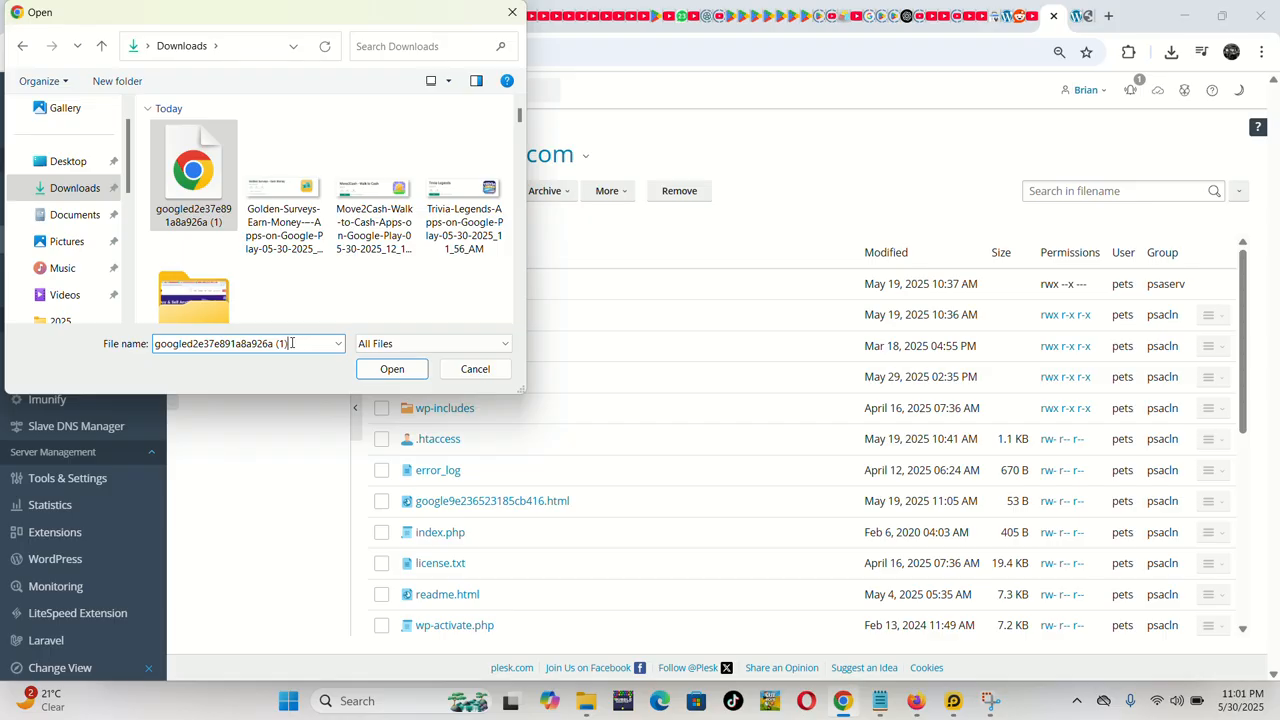
{"action": "key", "text": "BackSpace"}
{"action": "key", "text": "BackSpace"}
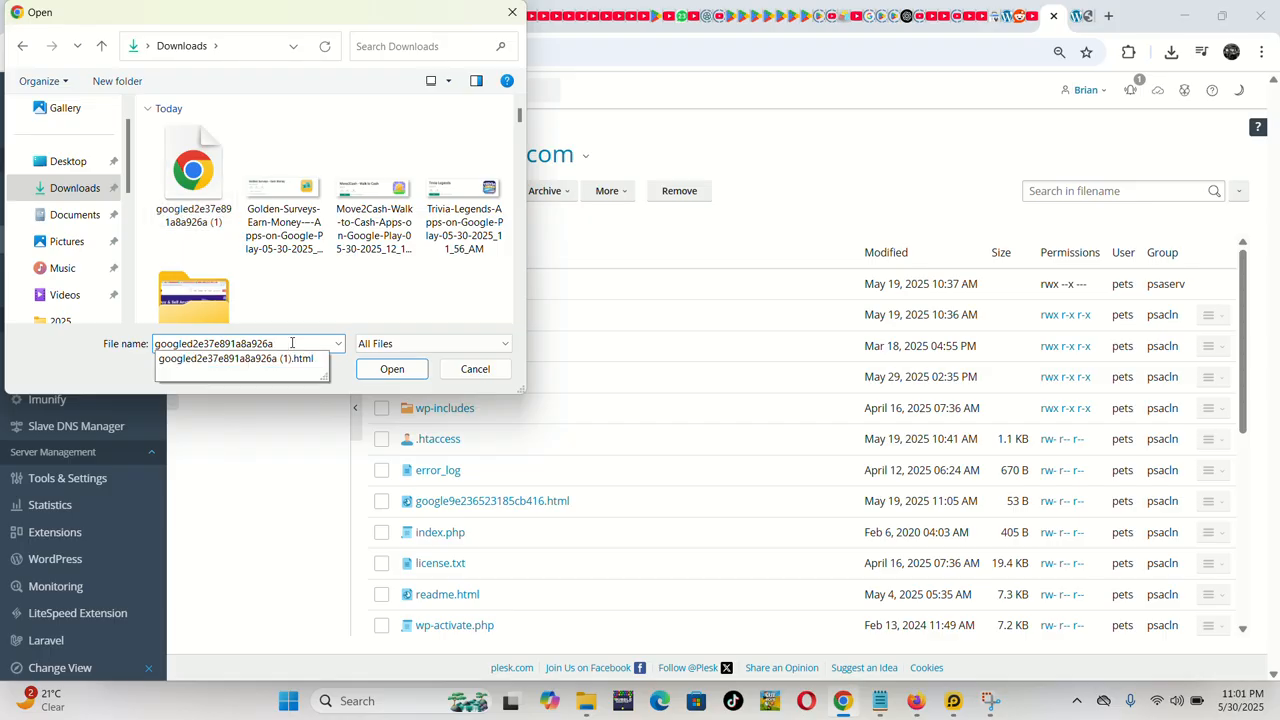
{"action": "key", "text": "BackSpace"}
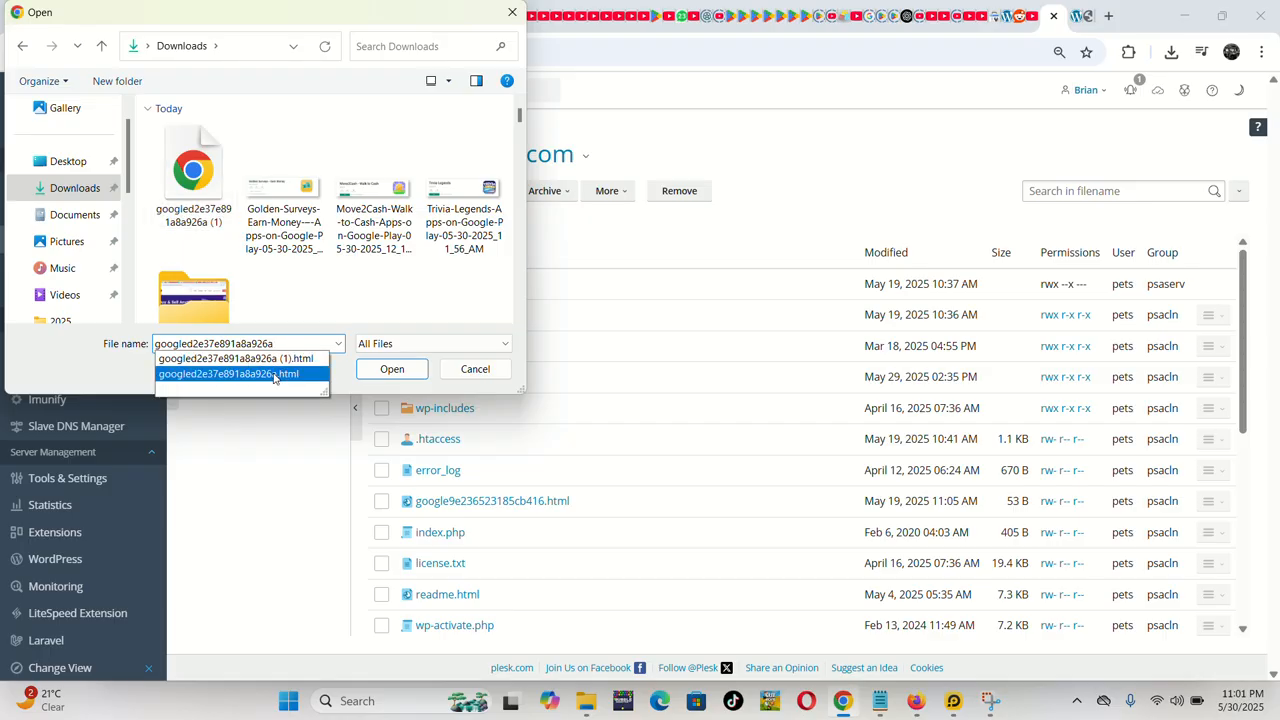
{"action": "left_click", "coordinate": [274, 374]}
{"action": "left_click", "coordinate": [372, 372]}
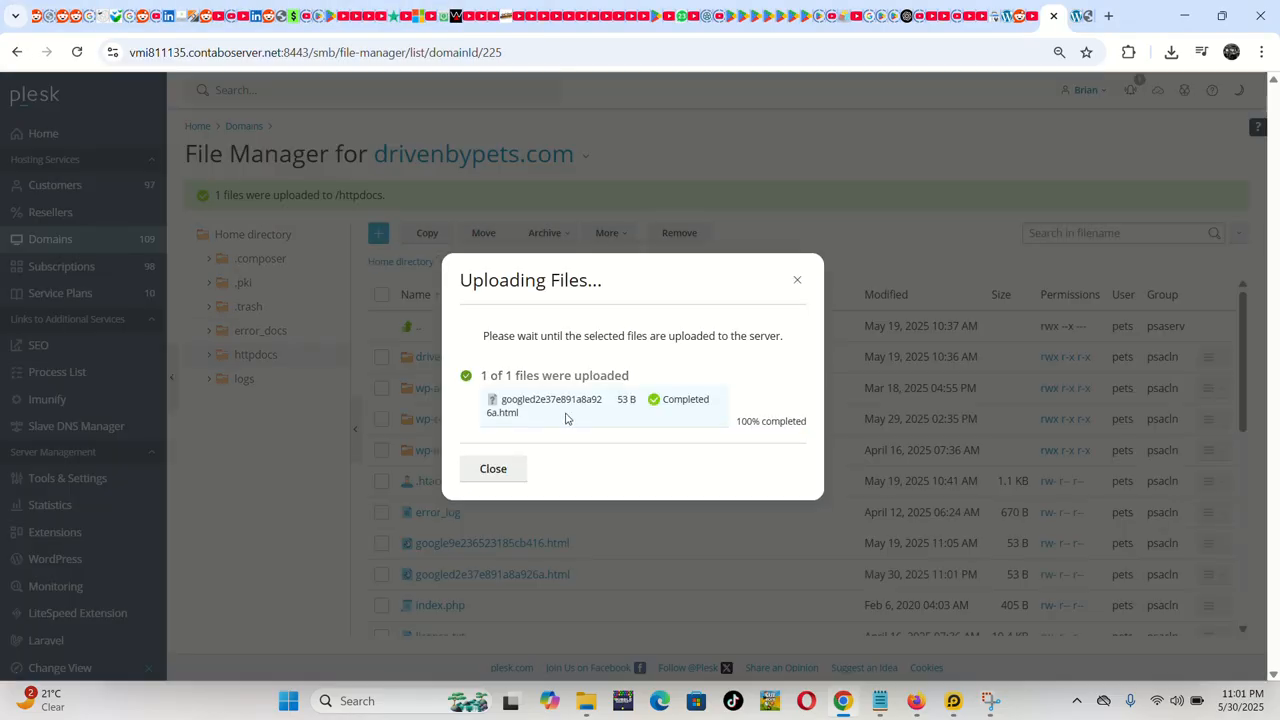
{"action": "left_click", "coordinate": [493, 468]}
Check the httpdocs file list for the uploaded Google verification HTML file.
{"action": "scroll", "coordinate": [515, 471], "scroll_direction": "down", "scroll_amount": 1}
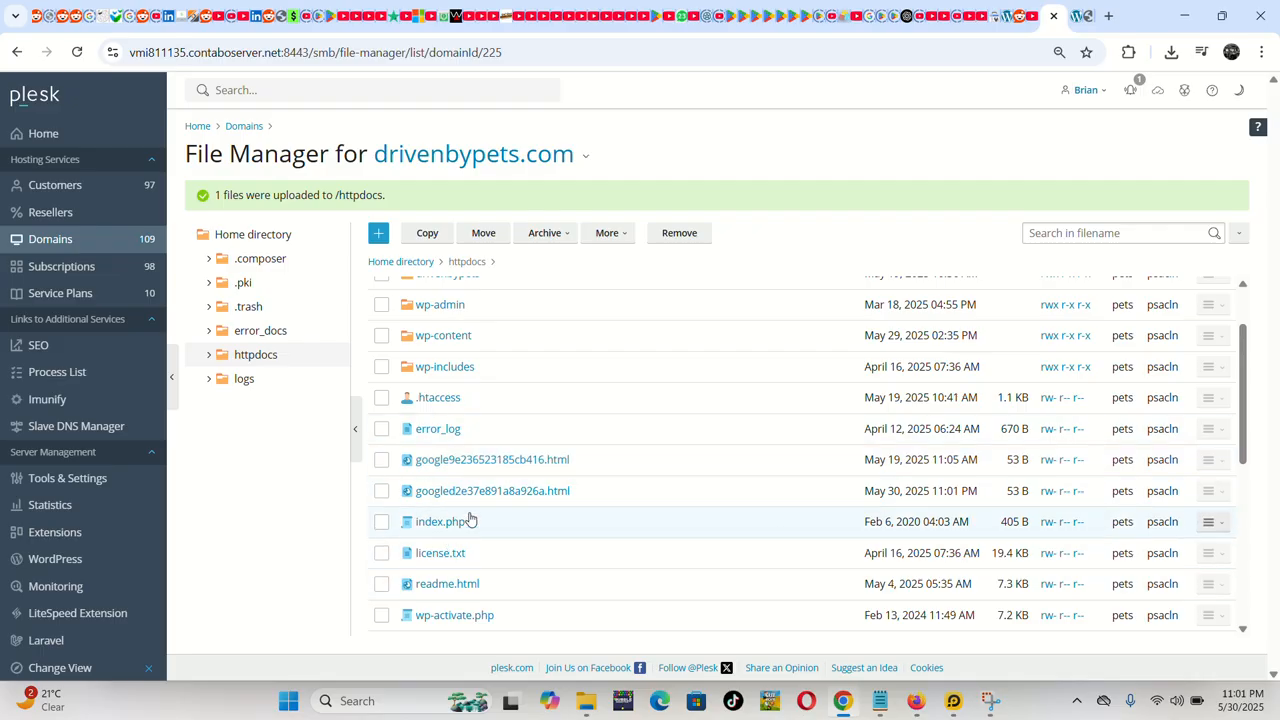
{"action": "scroll", "coordinate": [495, 512], "scroll_direction": "up", "scroll_amount": 2}
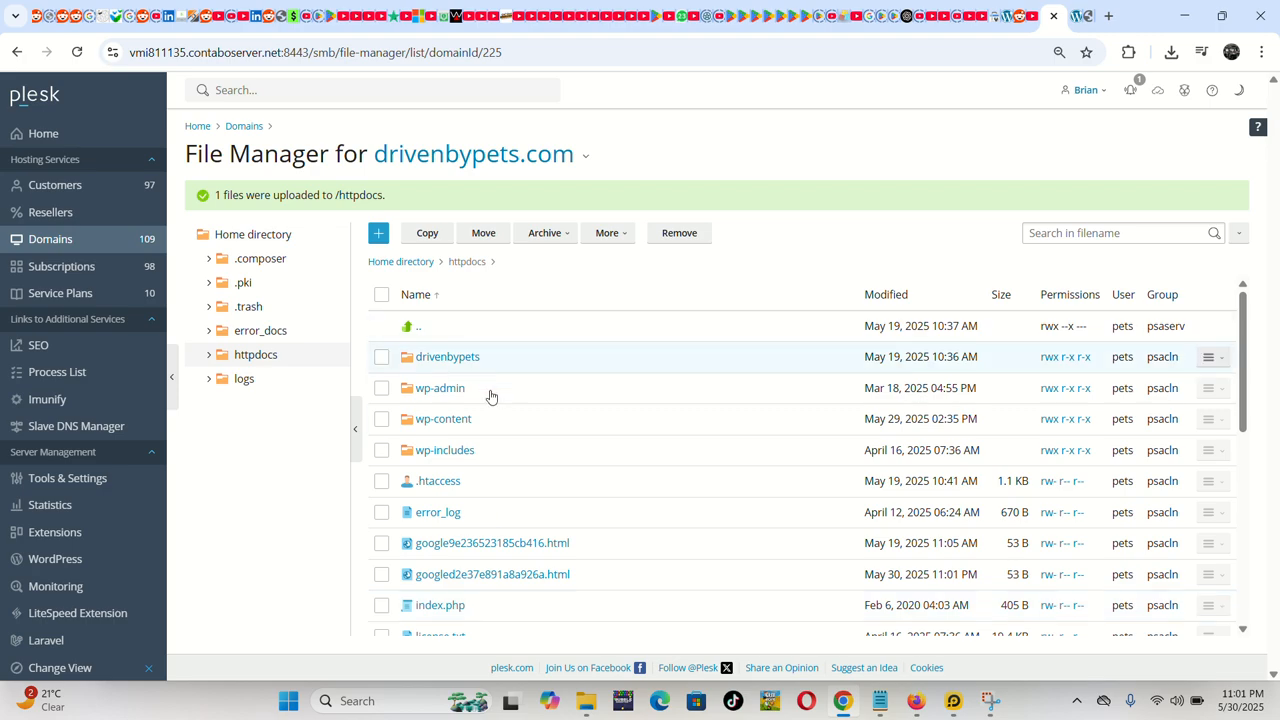
{"action": "scroll", "coordinate": [495, 415], "scroll_direction": "down", "scroll_amount": 3}
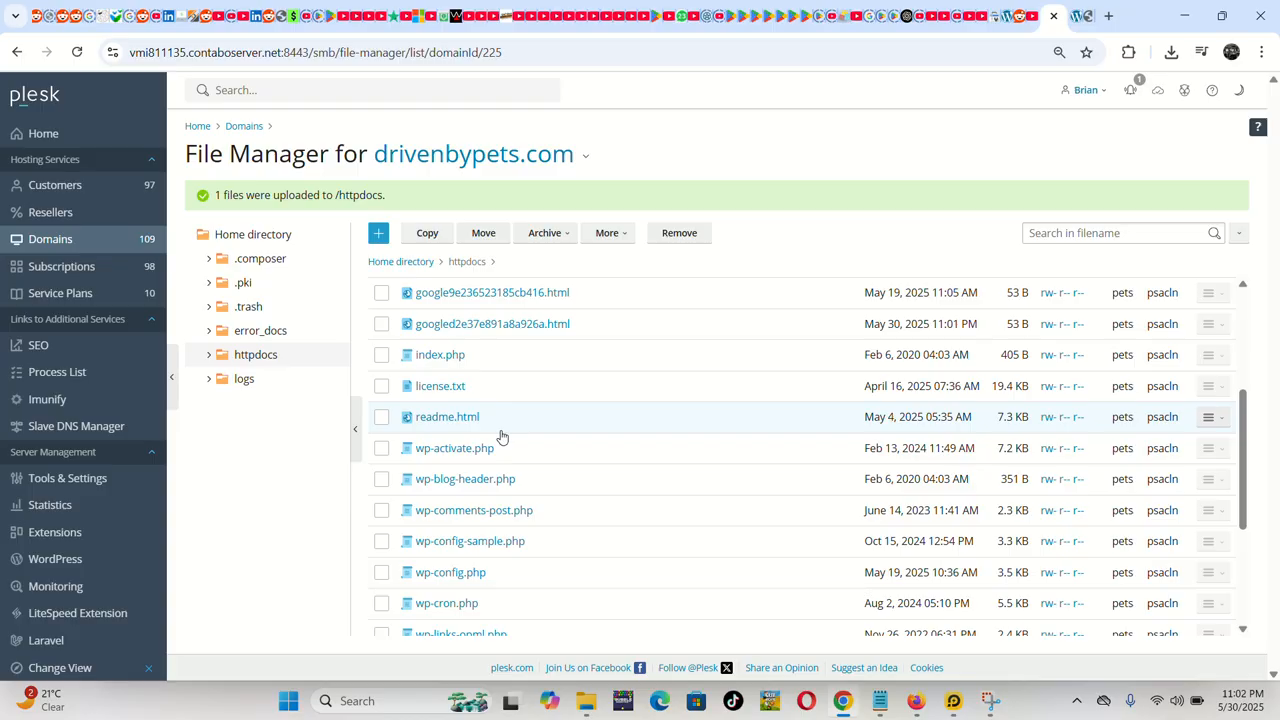
{"action": "scroll", "coordinate": [507, 480], "scroll_direction": "up", "scroll_amount": 3}
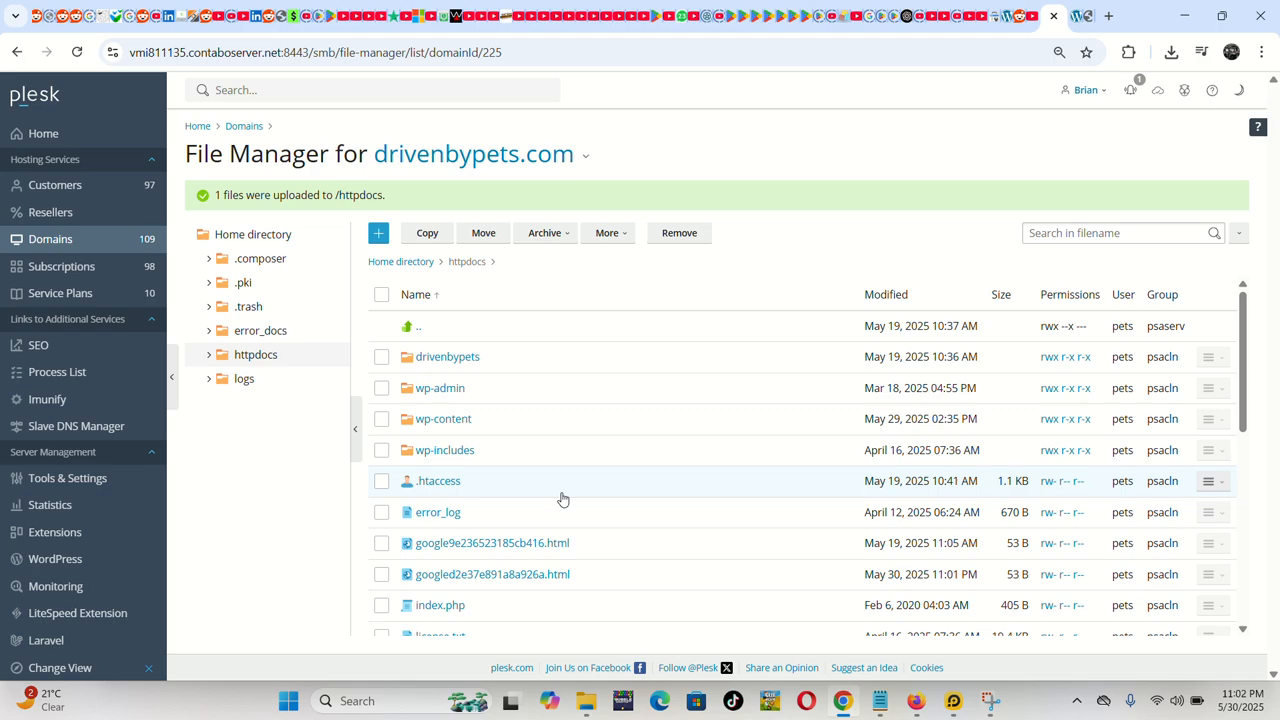
{"action": "scroll", "coordinate": [562, 498], "scroll_direction": "down", "scroll_amount": 1}
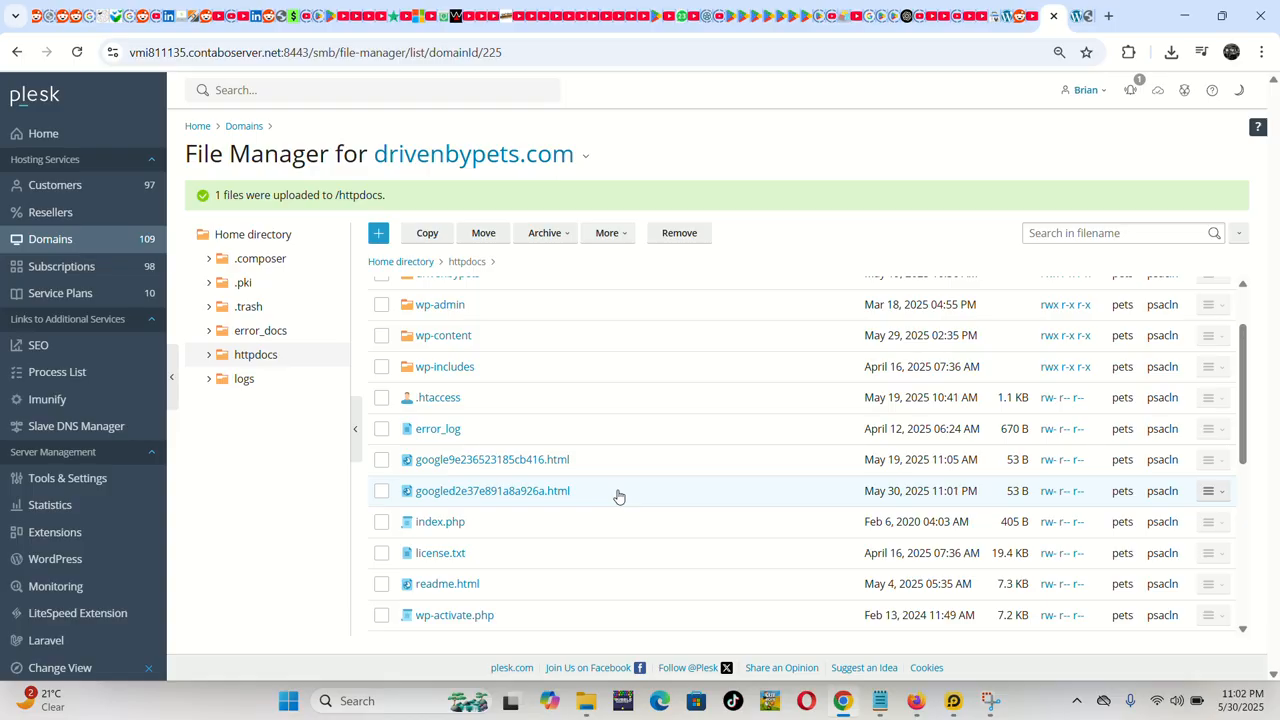
Look through the wp-content and uploads folders of drivenbypets.com in the Plesk file manager, and return to httpdocs.
{"action": "left_click", "coordinate": [1085, 18]}
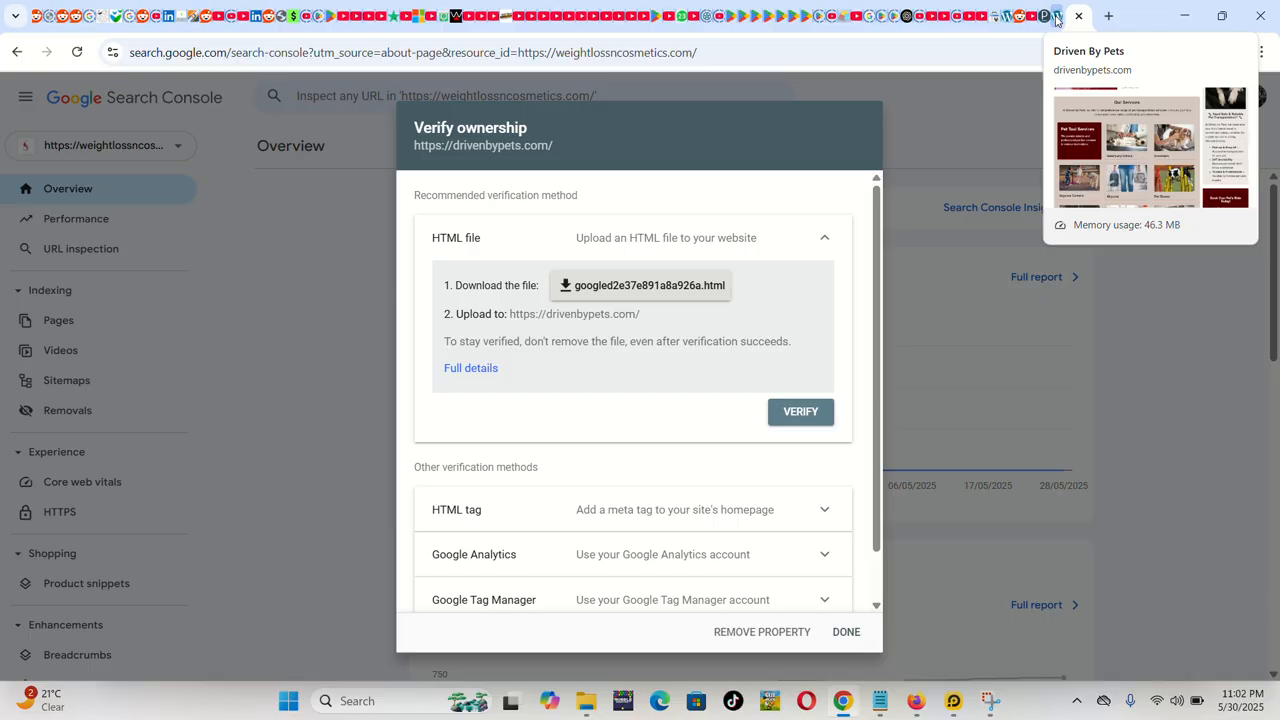
{"action": "left_click", "coordinate": [1057, 20]}
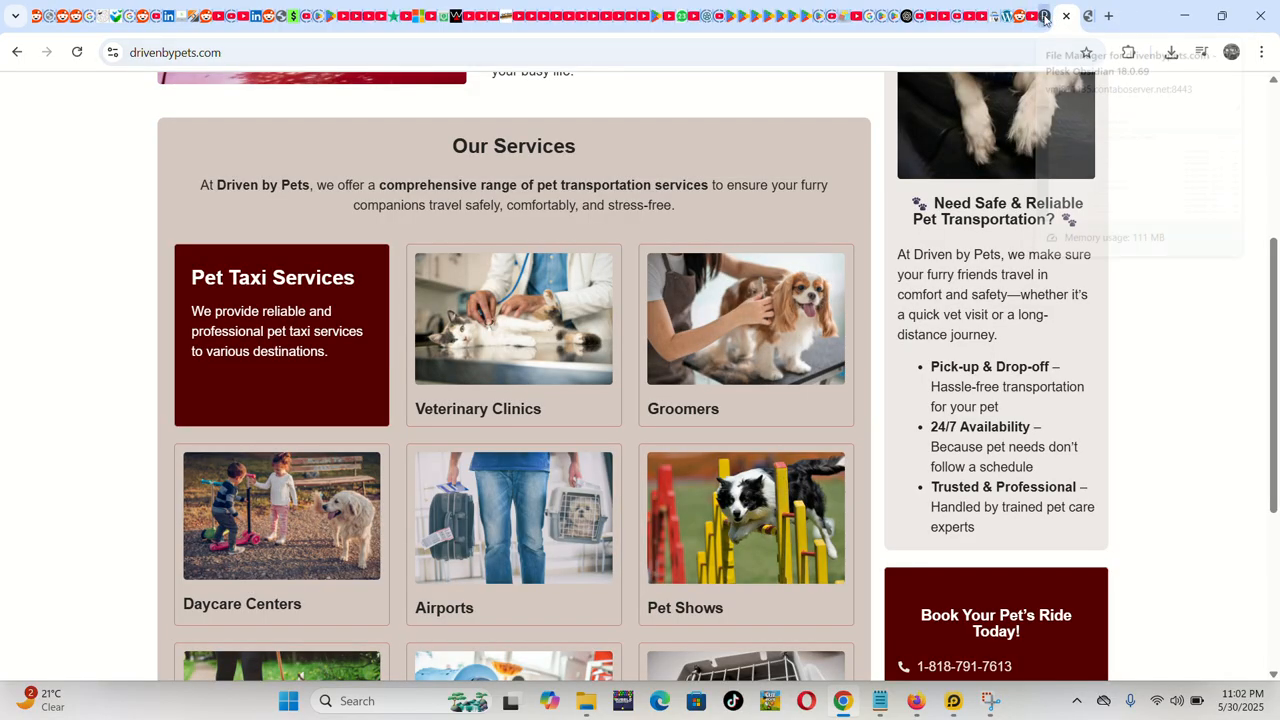
{"action": "left_click", "coordinate": [1044, 18]}
{"action": "scroll", "coordinate": [449, 523], "scroll_direction": "up", "scroll_amount": 1}
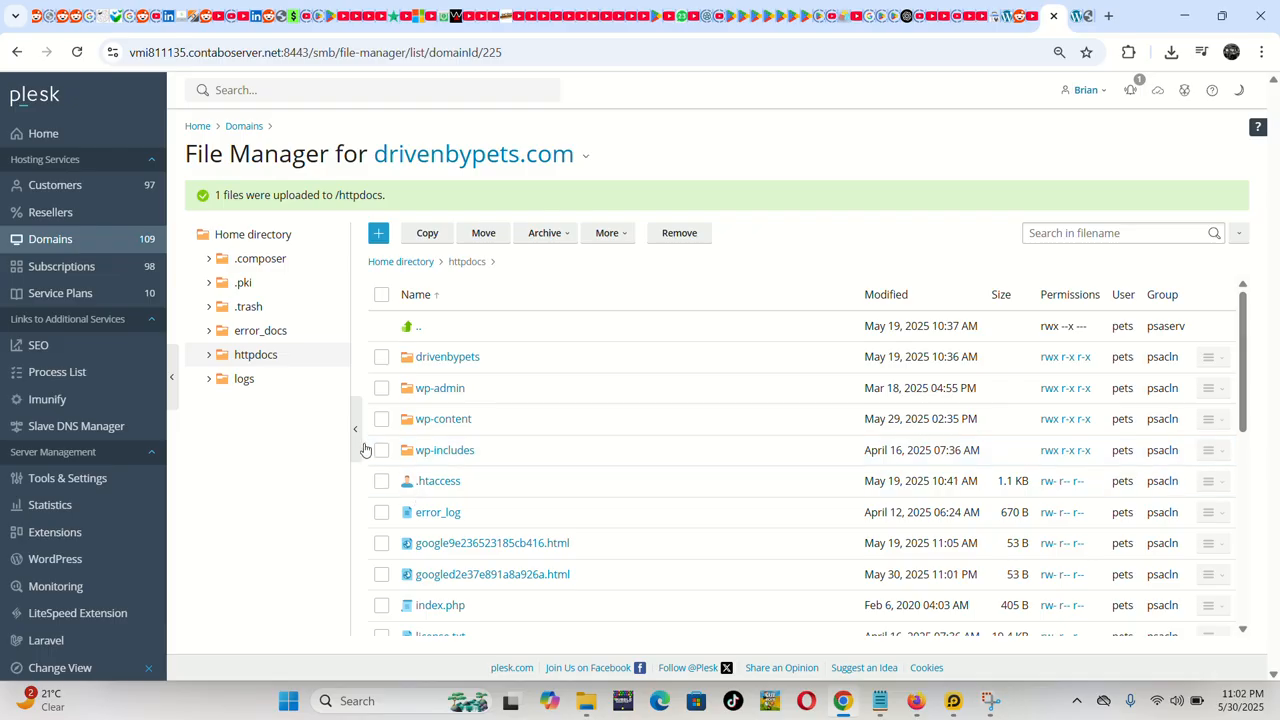
{"action": "left_click", "coordinate": [432, 420]}
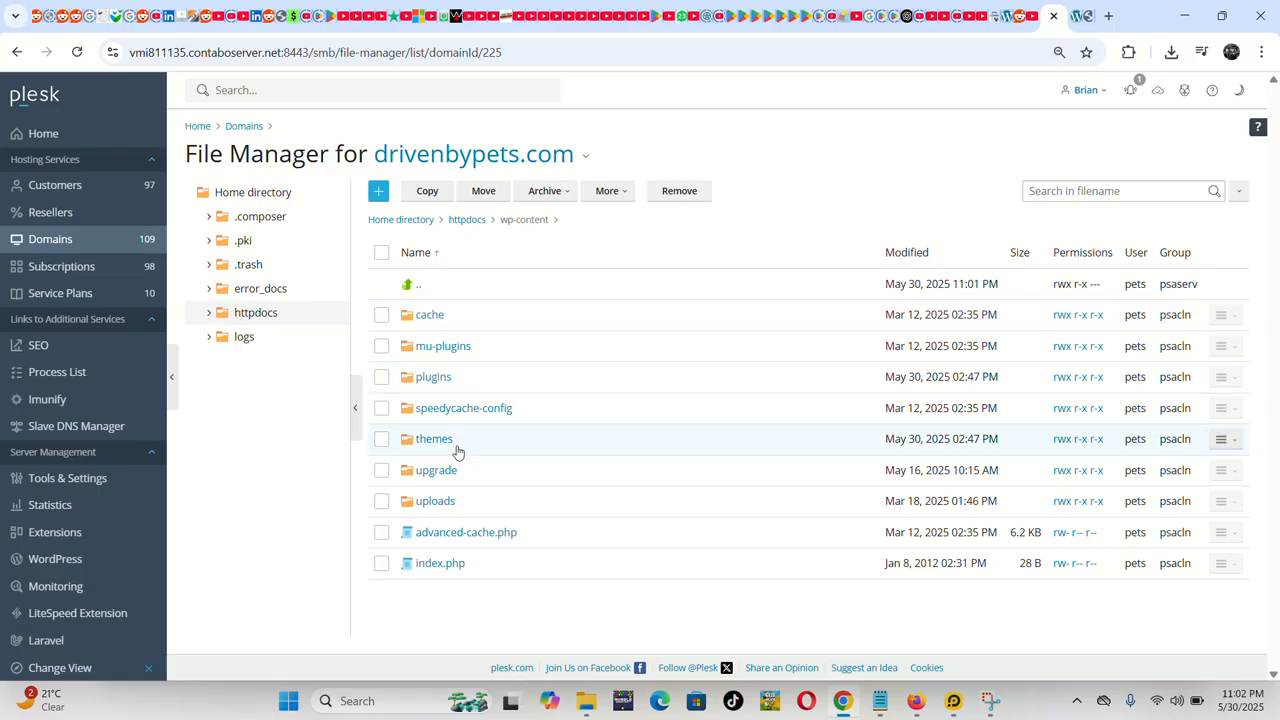
{"action": "left_click", "coordinate": [436, 500]}
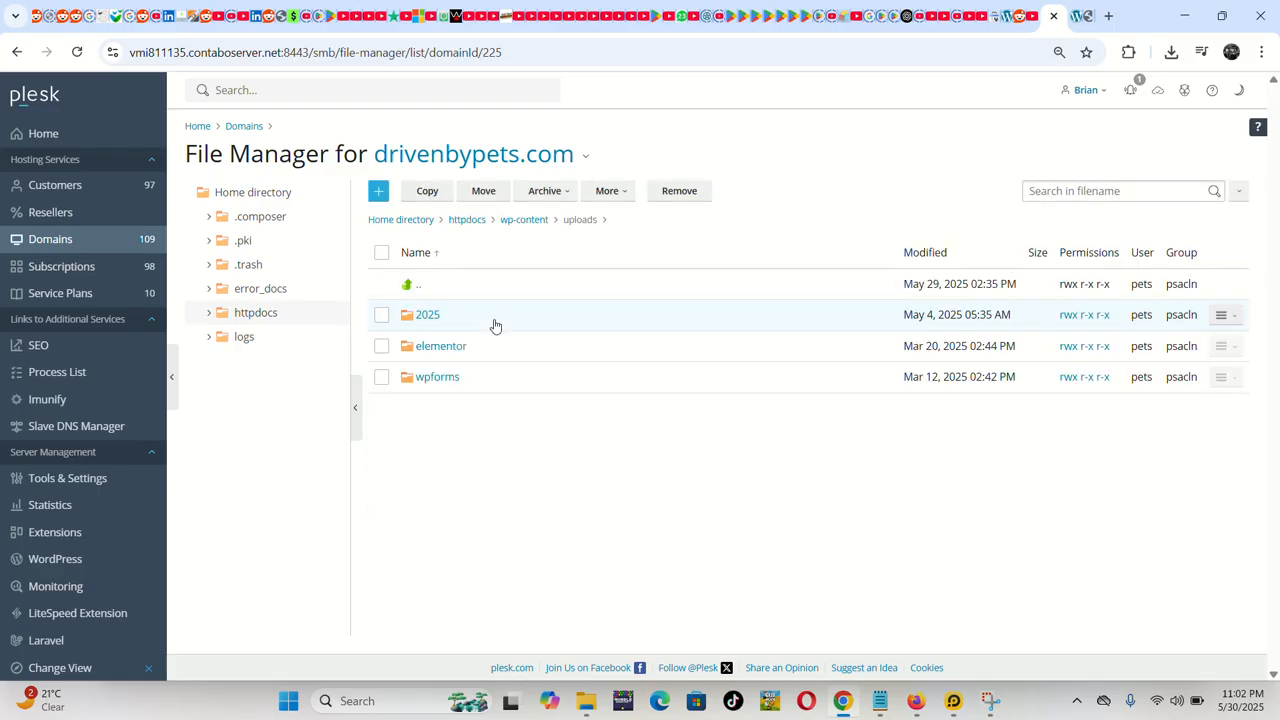
{"action": "left_click", "coordinate": [412, 287]}
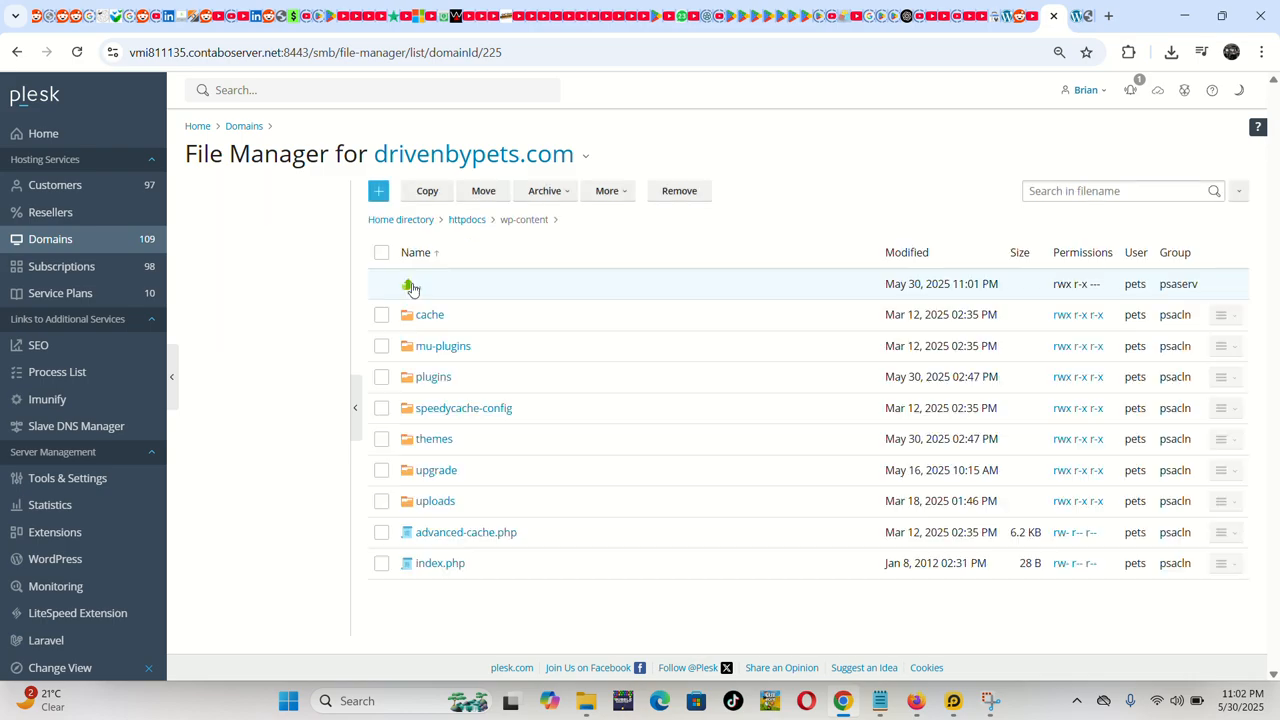
{"action": "left_click", "coordinate": [411, 288]}
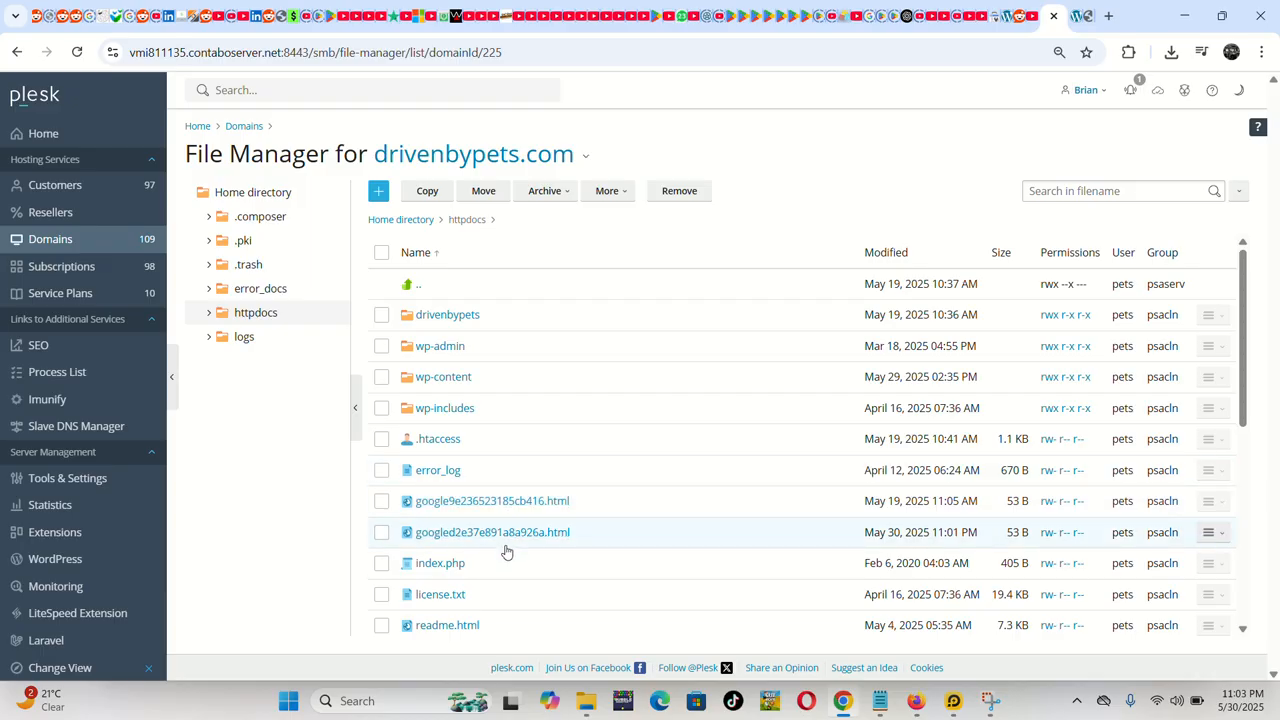
Switch to Google Search Console, verify ownership of drivenbypets.com with the HTML file method and close the verification dialog.
{"action": "left_click", "coordinate": [1085, 17]}
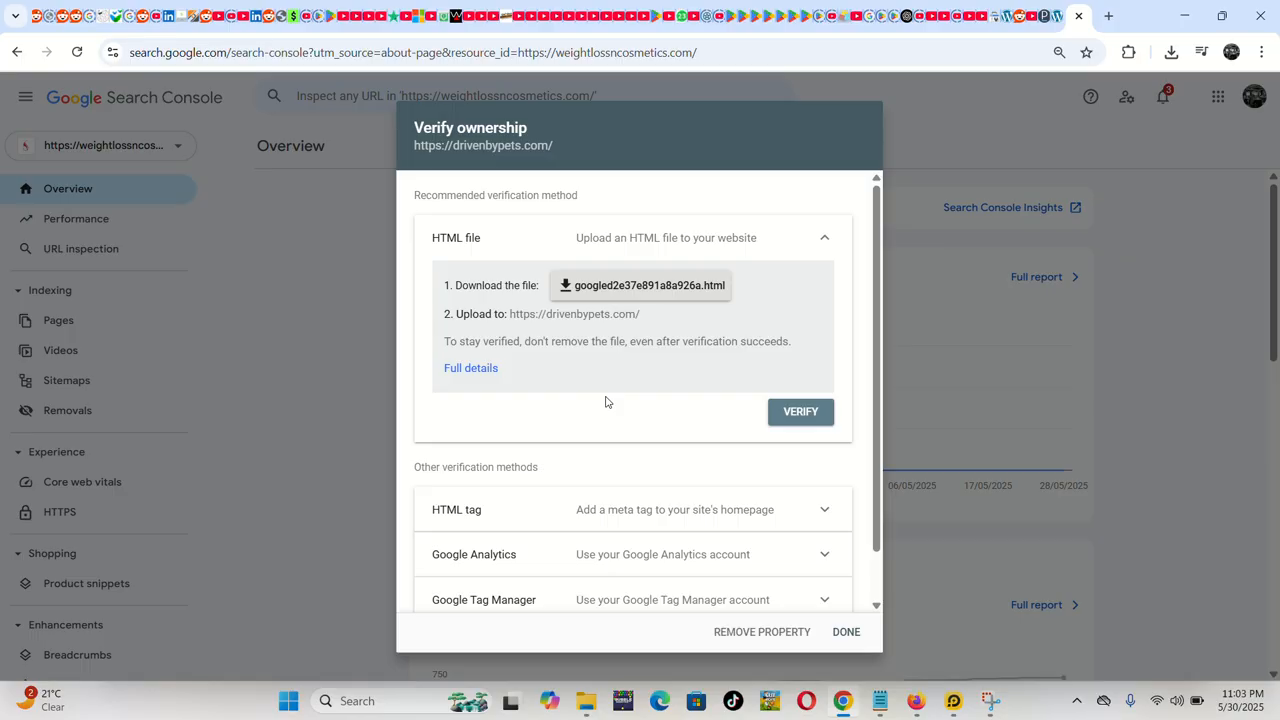
{"action": "left_click", "coordinate": [798, 415]}
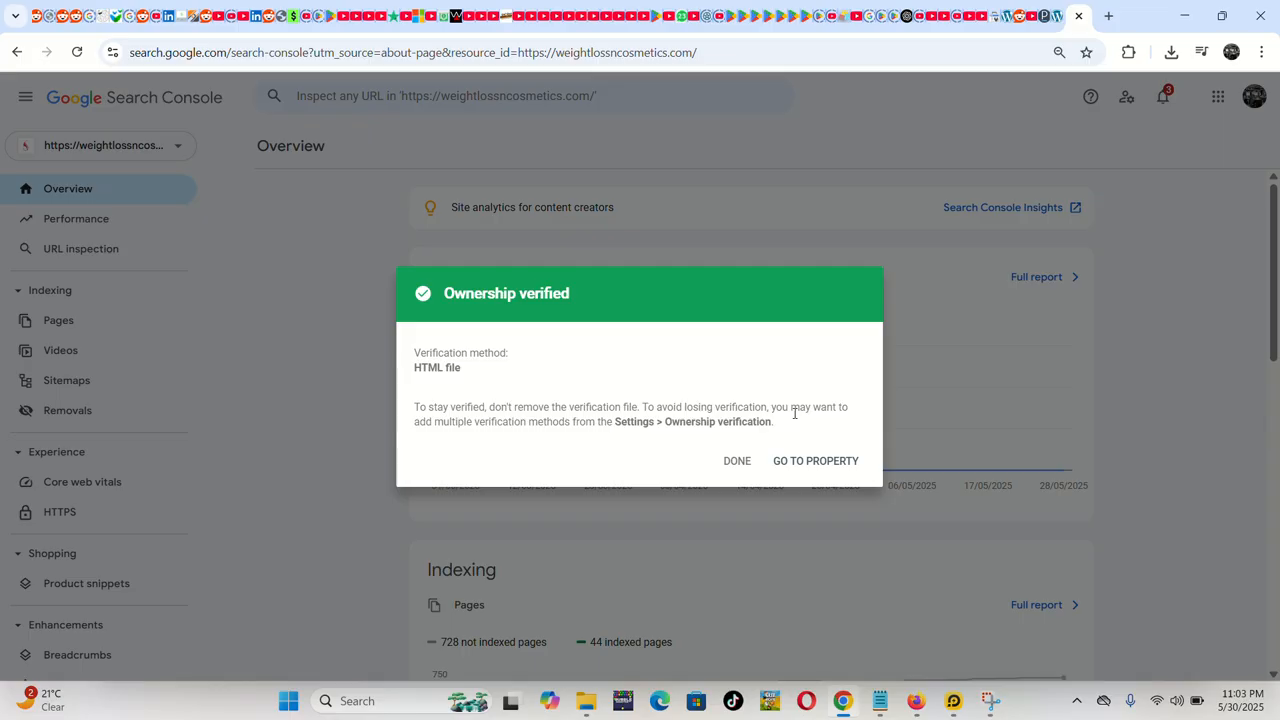
{"action": "left_click", "coordinate": [735, 462]}
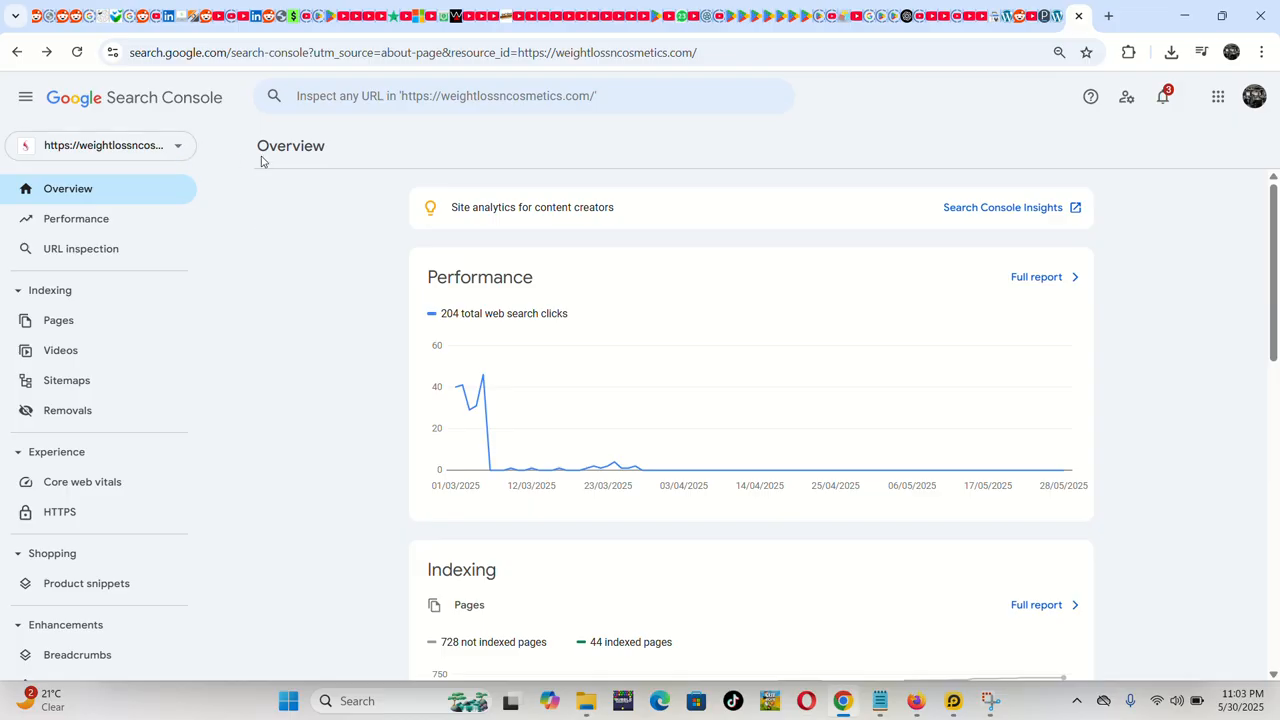
Open the drivenbypets.com property and examine the Performance, Indexing and Experience sections of its overview.
{"action": "left_click", "coordinate": [176, 150]}
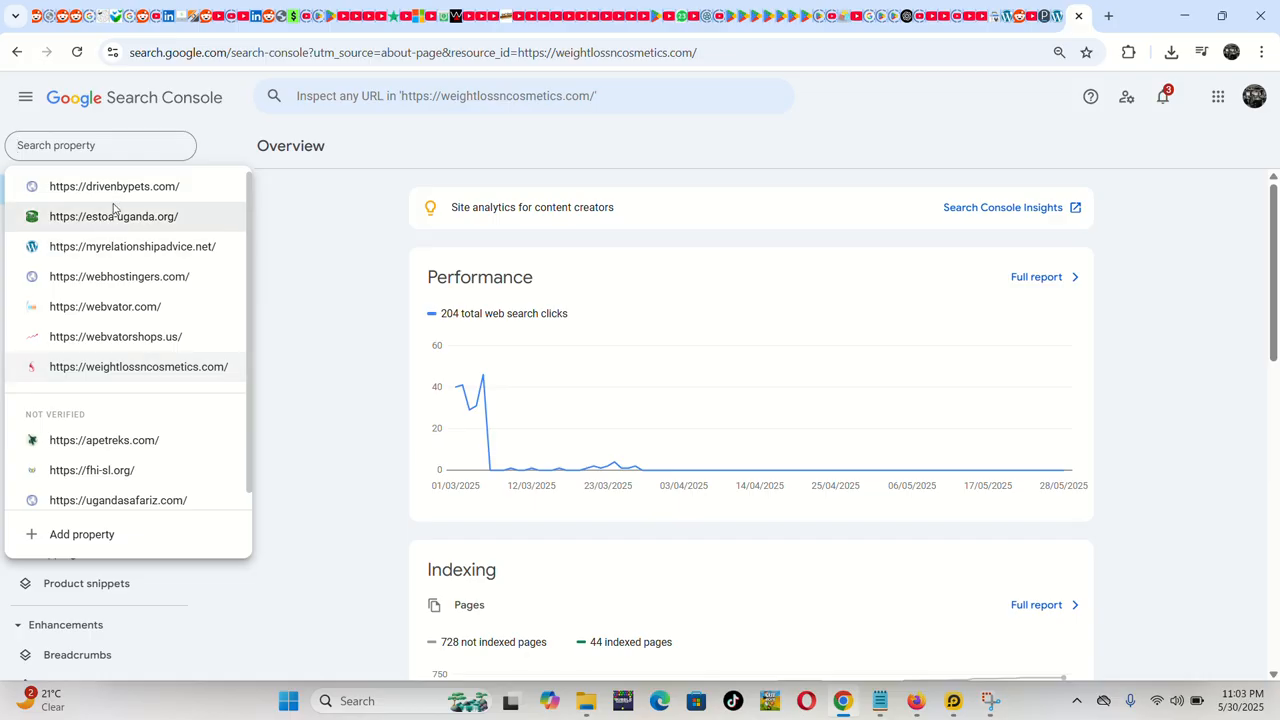
{"action": "left_click", "coordinate": [112, 187]}
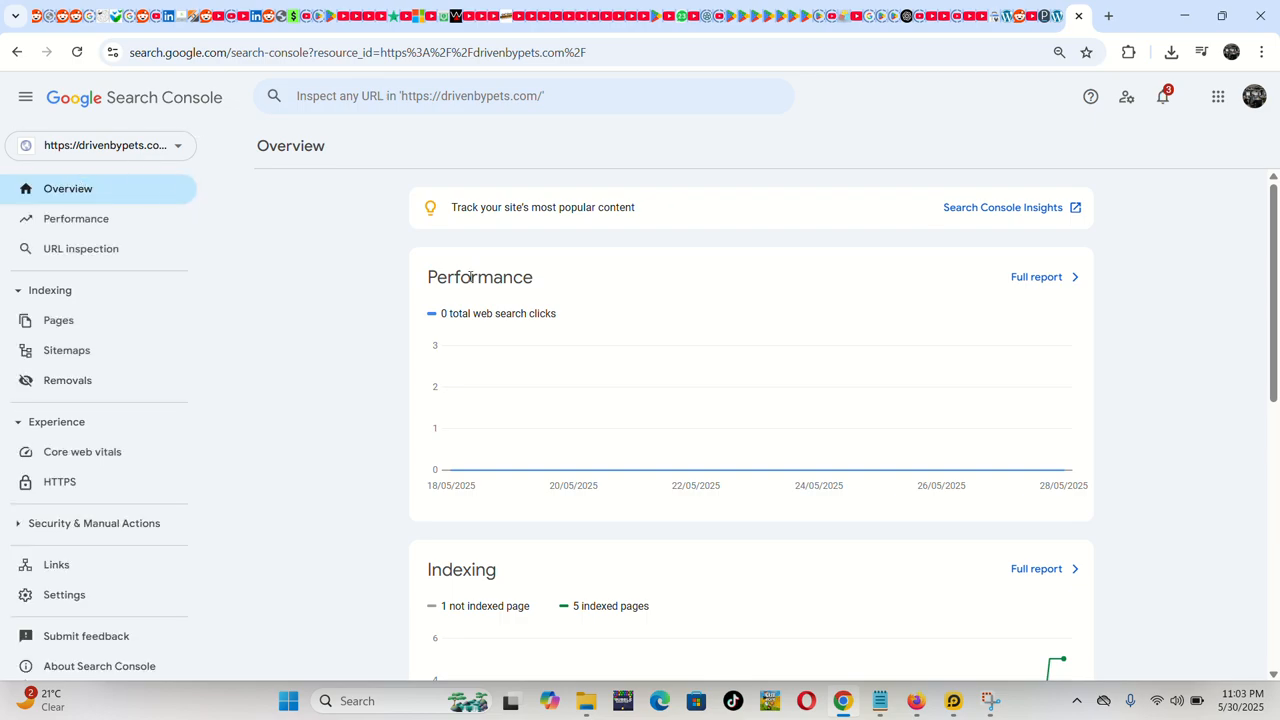
{"action": "scroll", "coordinate": [563, 283], "scroll_direction": "down", "scroll_amount": 3}
{"action": "scroll", "coordinate": [600, 277], "scroll_direction": "up", "scroll_amount": 3}
{"action": "scroll", "coordinate": [590, 300], "scroll_direction": "down", "scroll_amount": 3}
{"action": "scroll", "coordinate": [589, 310], "scroll_direction": "up", "scroll_amount": 1}
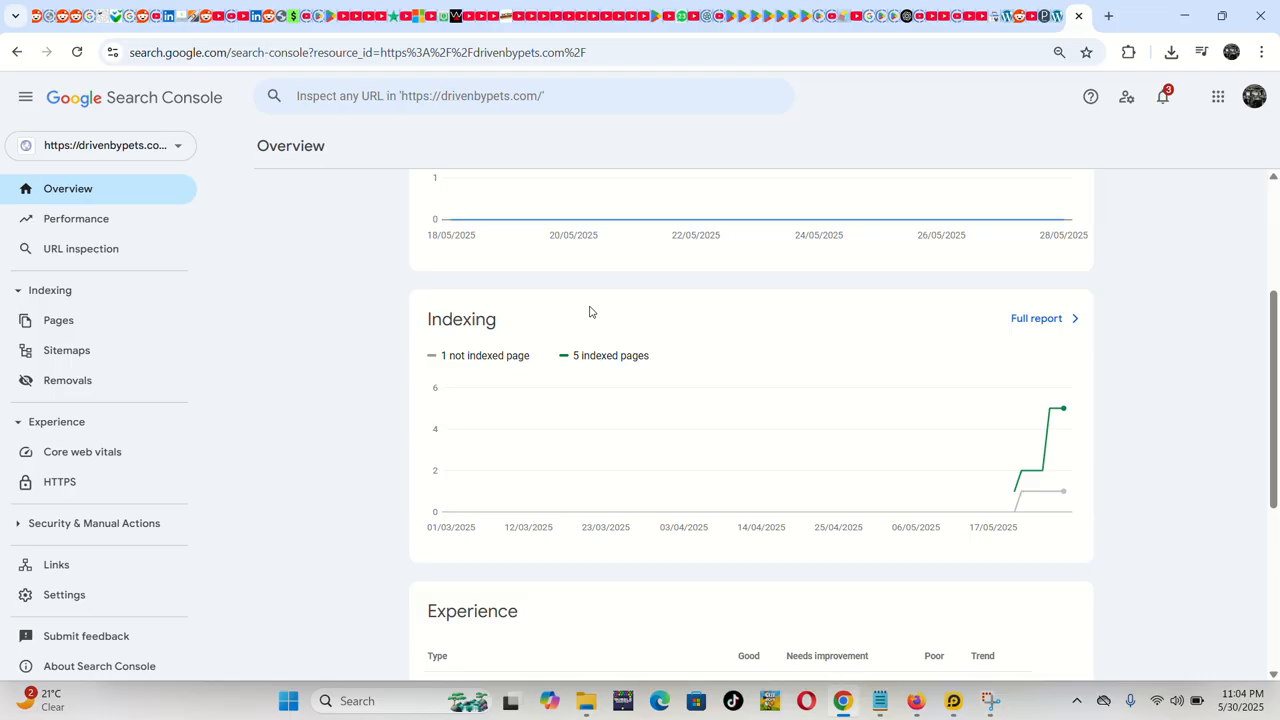
{"action": "scroll", "coordinate": [590, 312], "scroll_direction": "up", "scroll_amount": 3}
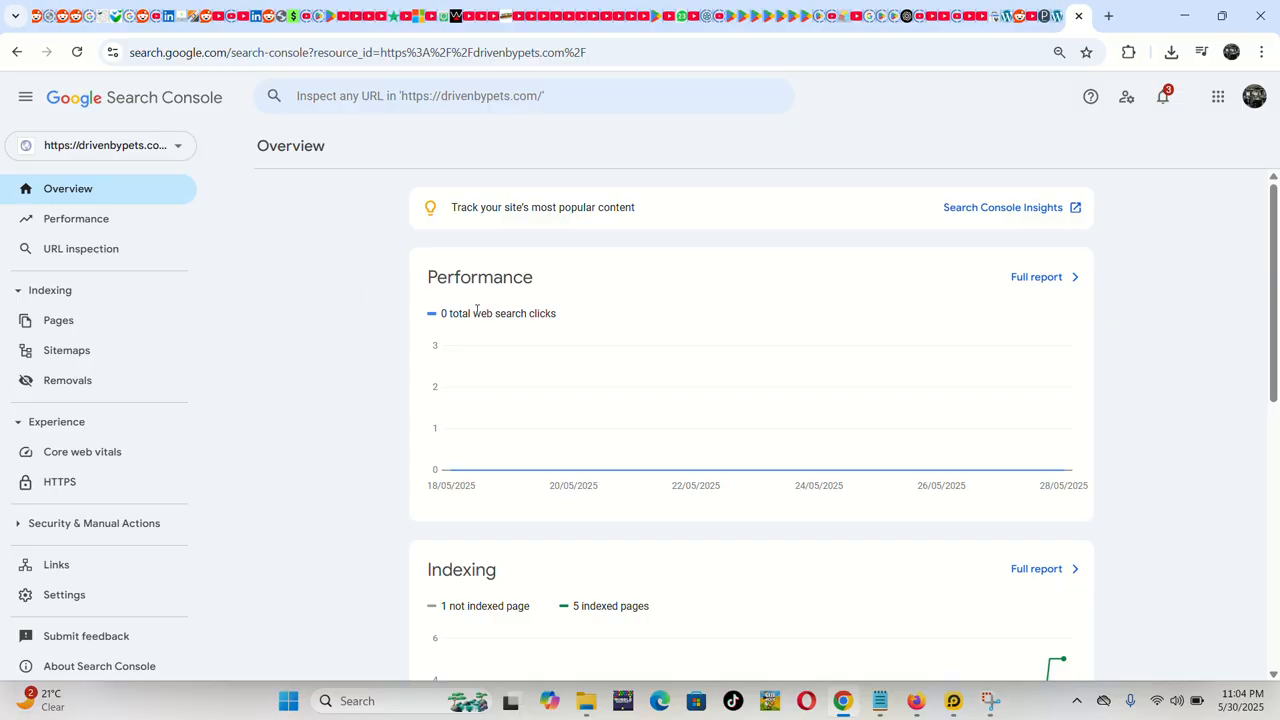
{"action": "scroll", "coordinate": [594, 323], "scroll_direction": "down", "scroll_amount": 4}
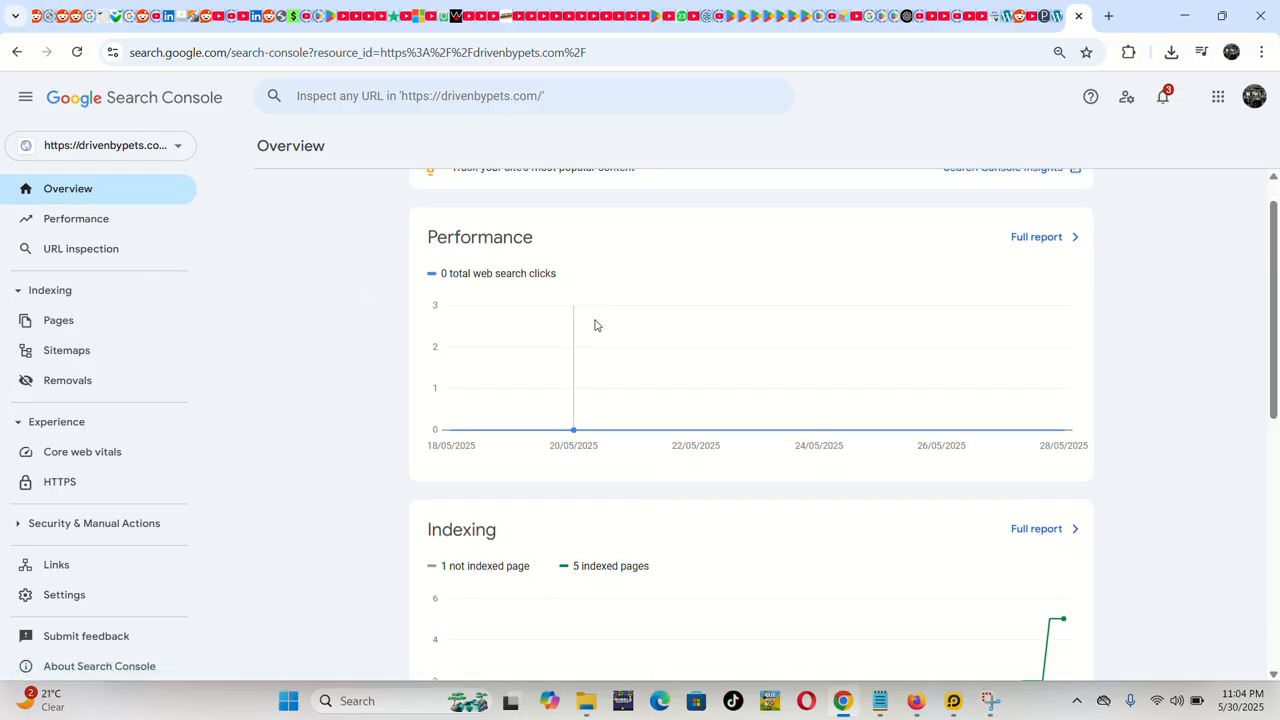
{"action": "scroll", "coordinate": [880, 394], "scroll_direction": "up", "scroll_amount": 4}
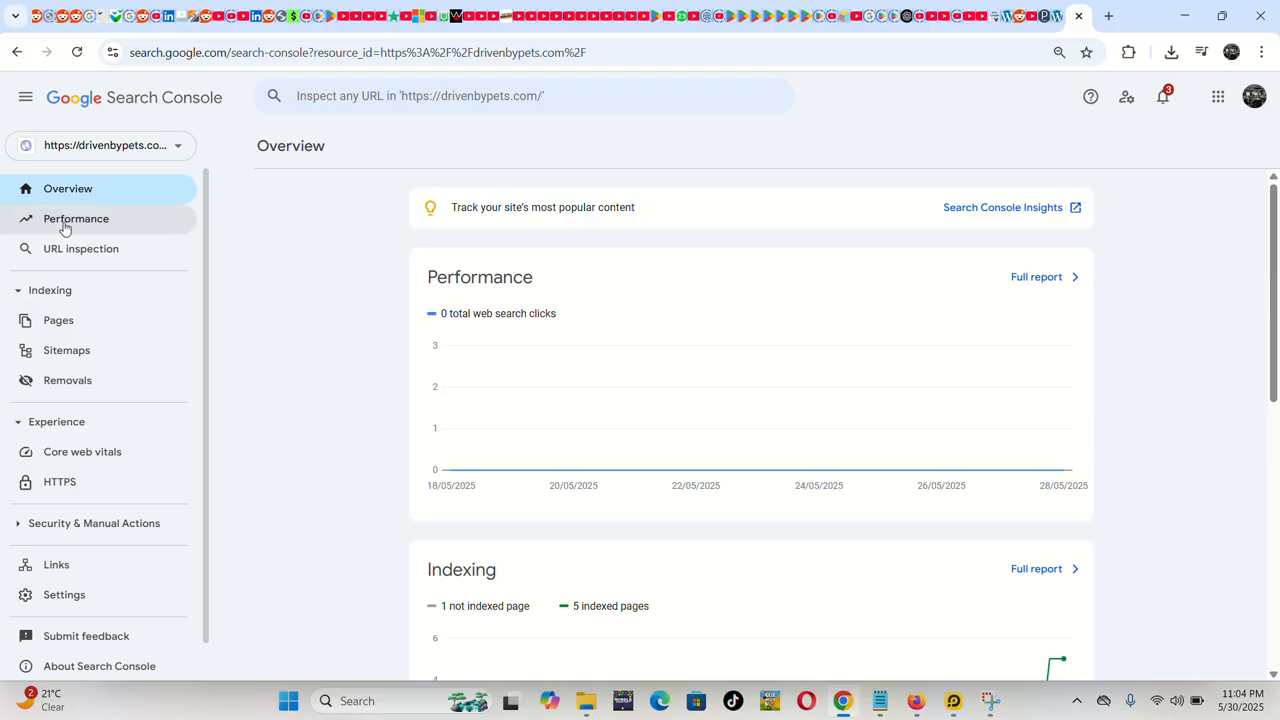
Examine the drivenbypets.com Performance report, also checking the verification files in Plesk's httpdocs folder.
{"action": "left_click", "coordinate": [63, 220]}
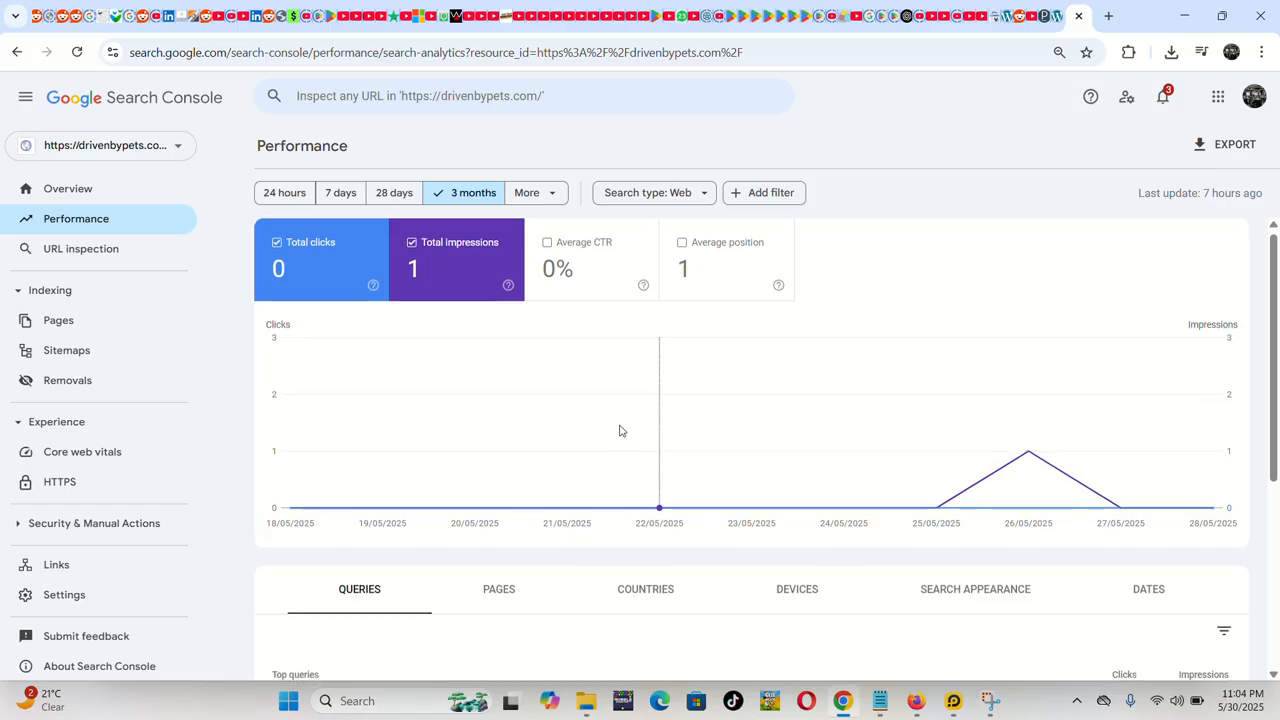
{"action": "scroll", "coordinate": [640, 425], "scroll_direction": "down", "scroll_amount": 3}
{"action": "scroll", "coordinate": [660, 415], "scroll_direction": "up", "scroll_amount": 3}
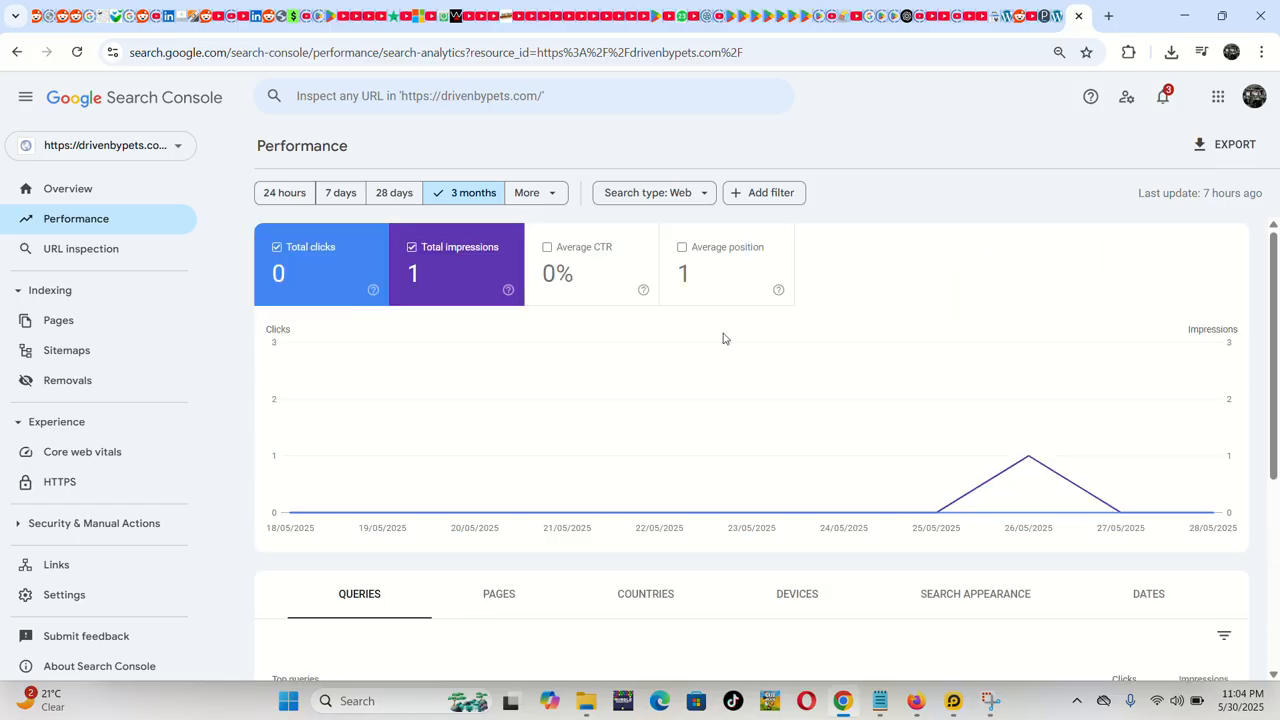
{"action": "left_click", "coordinate": [1043, 18]}
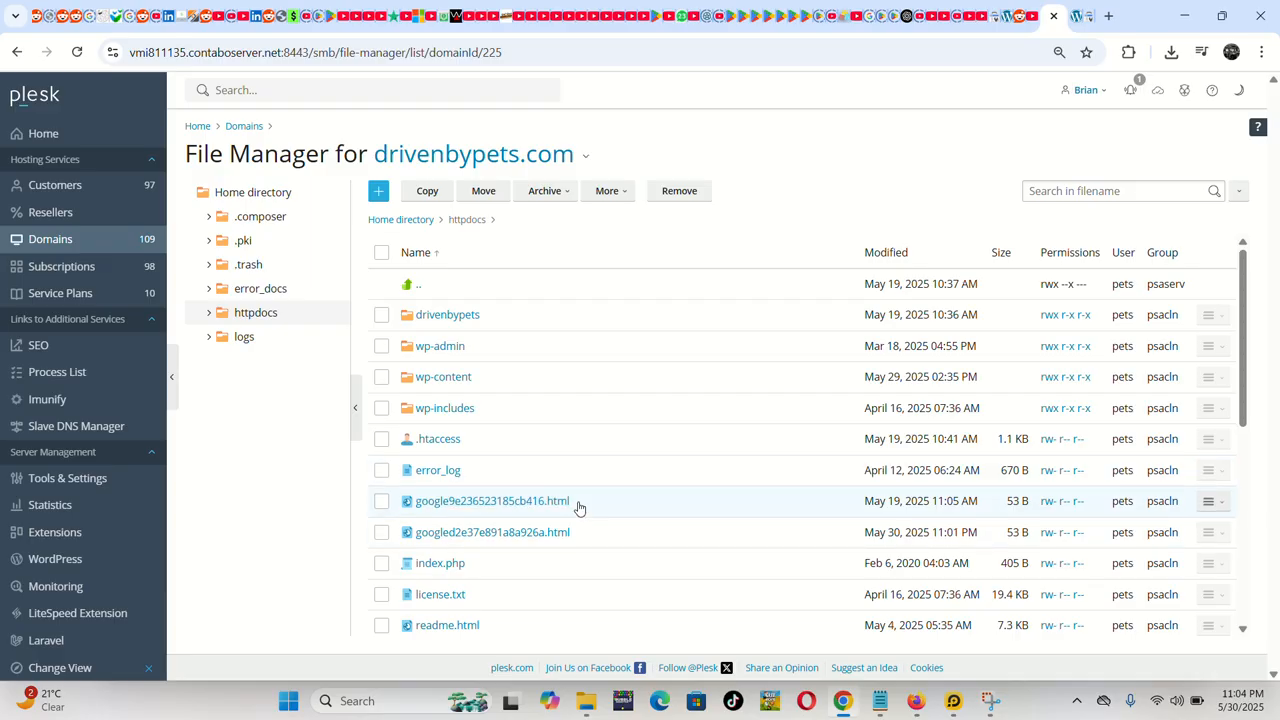
{"action": "left_click", "coordinate": [1077, 16]}
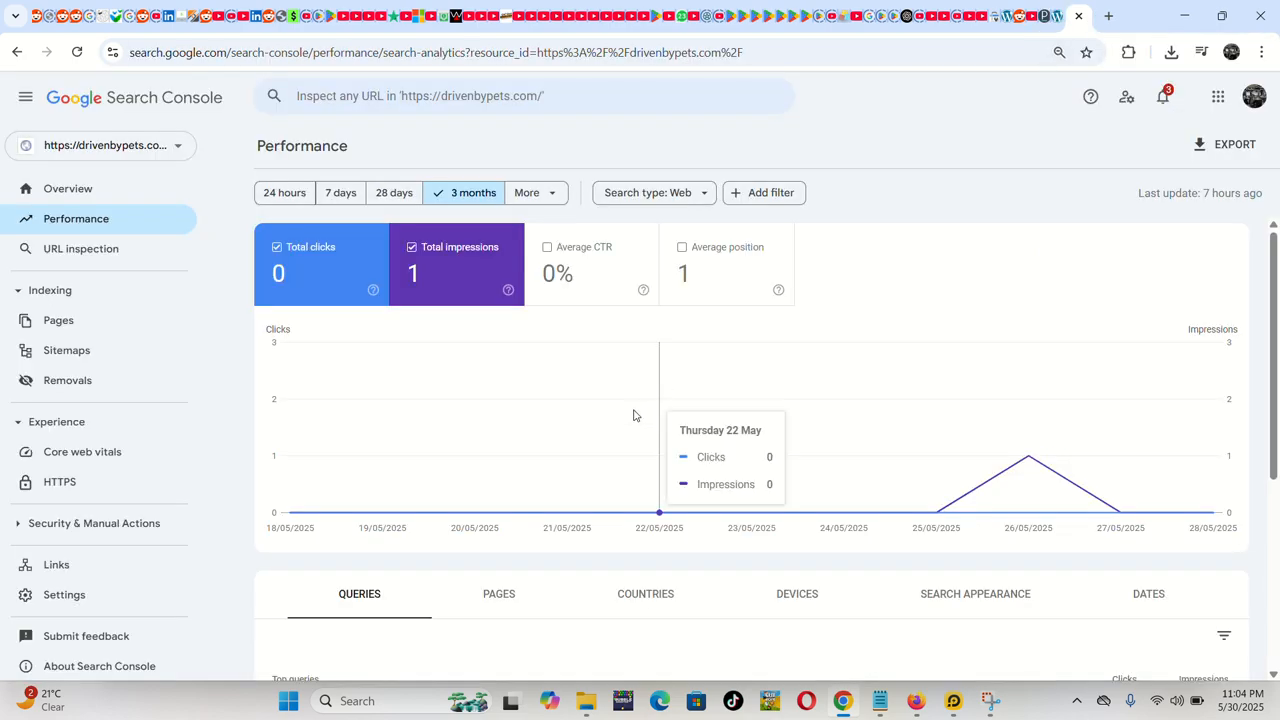
{"action": "scroll", "coordinate": [630, 415], "scroll_direction": "down", "scroll_amount": 3}
{"action": "scroll", "coordinate": [623, 426], "scroll_direction": "up", "scroll_amount": 3}
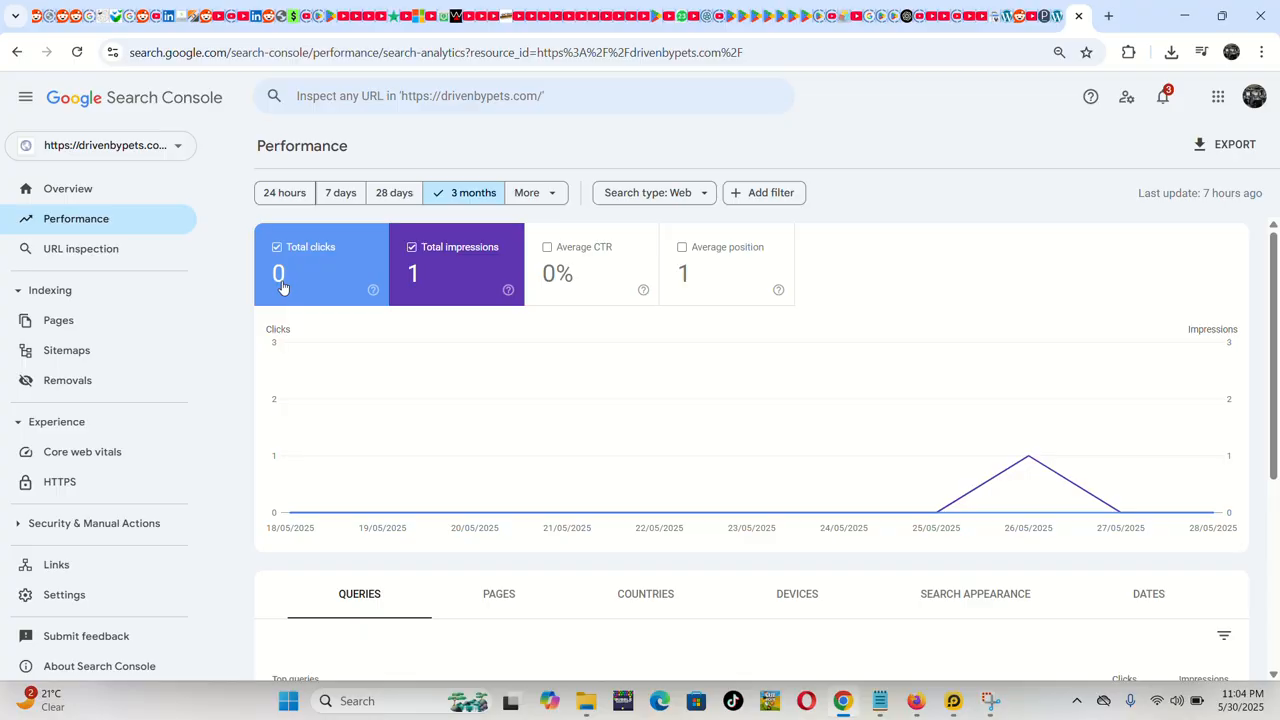
View the drivenbypets.com search performance for the last 24 hours and the last 7 days.
{"action": "left_click", "coordinate": [275, 195]}
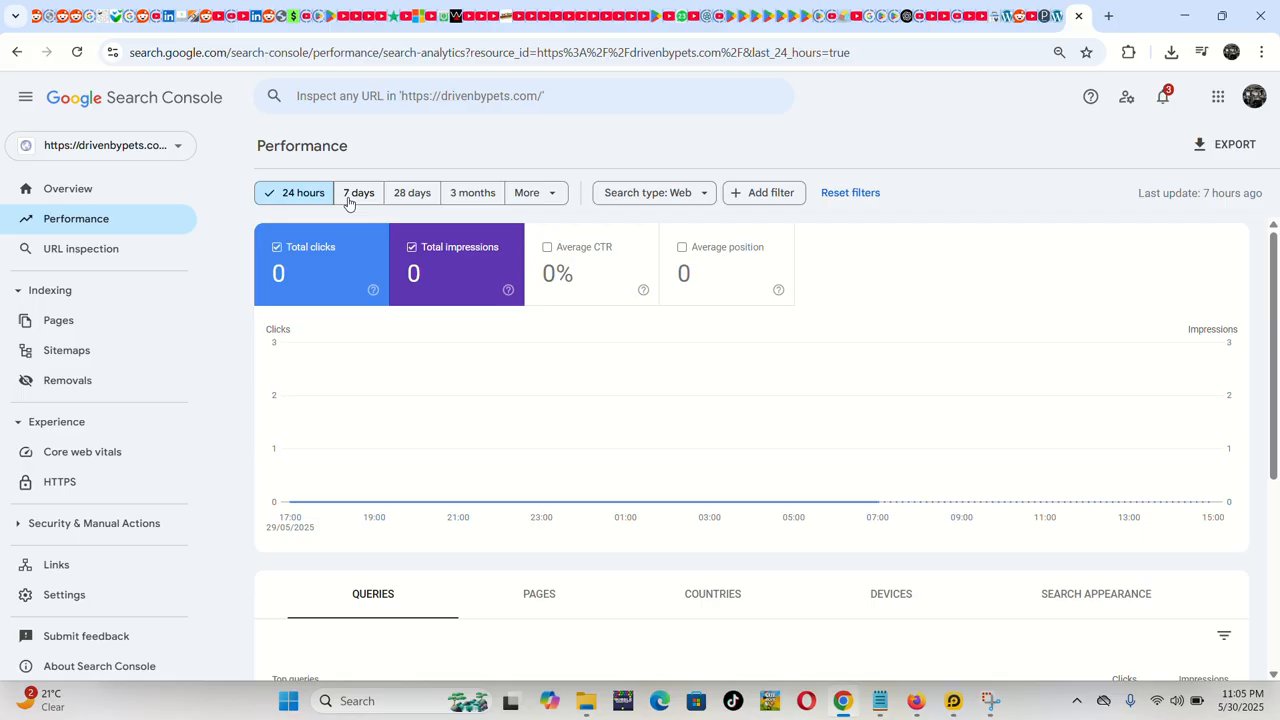
{"action": "left_click", "coordinate": [348, 203]}
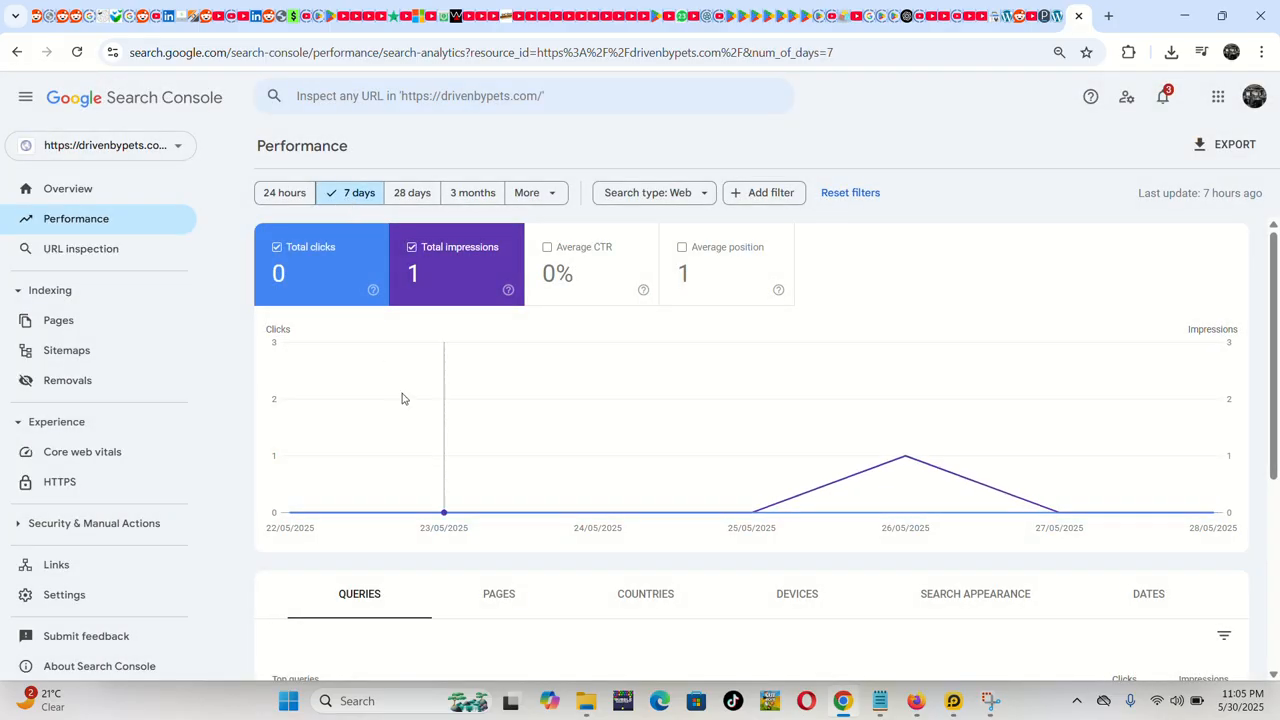
{"action": "mouse_move", "coordinate": [403, 400]}
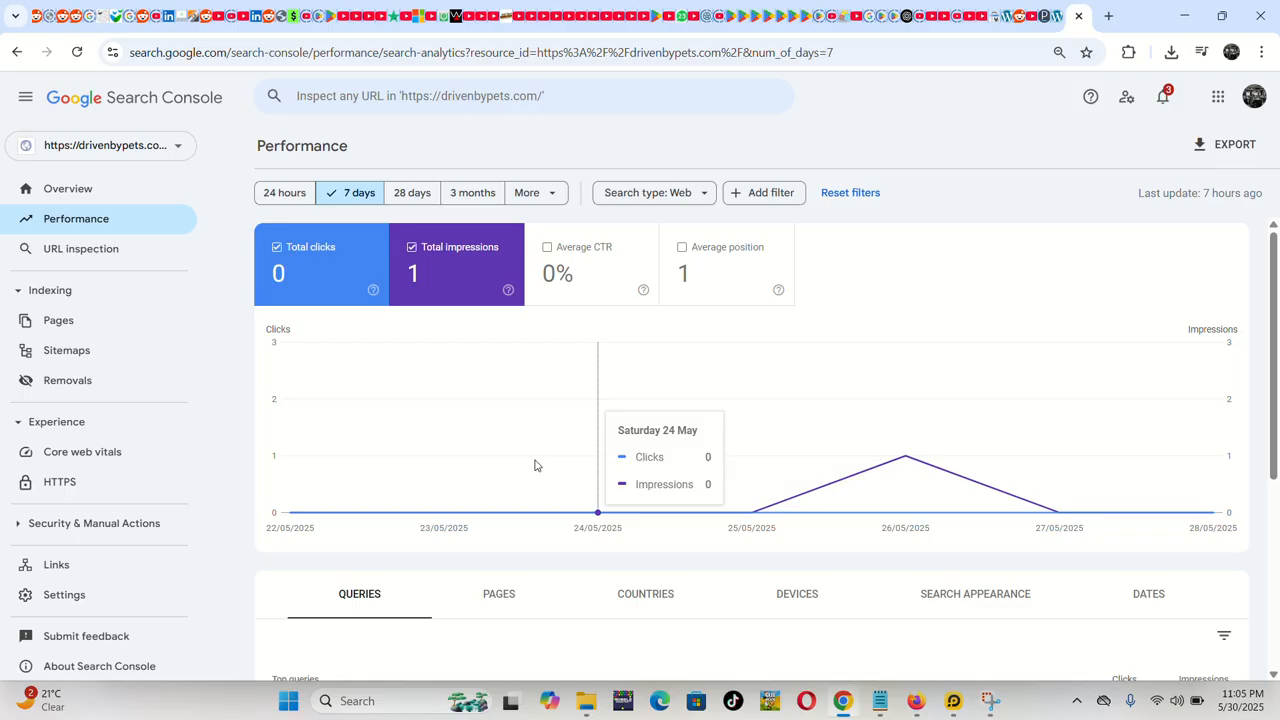
Switch to the webhostingers.com property and review its search performance and top queries for 7 days and 3 months.
{"action": "left_click", "coordinate": [184, 152]}
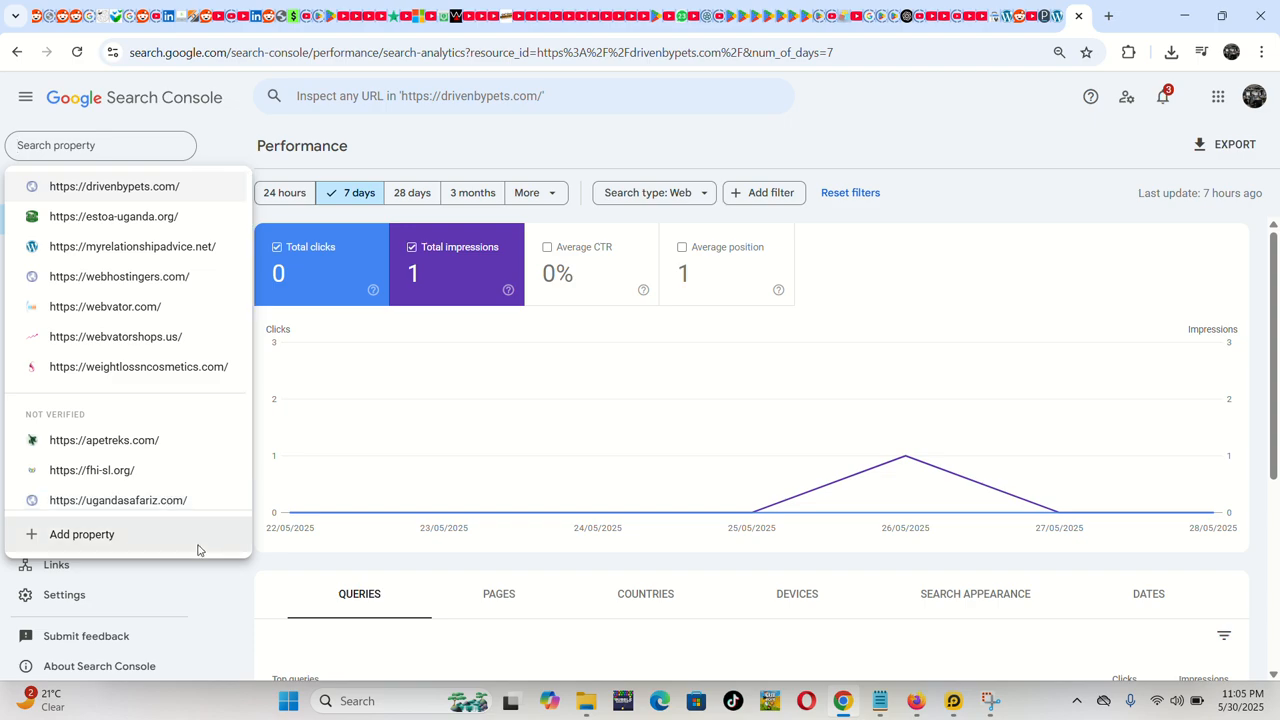
{"action": "left_click", "coordinate": [150, 276]}
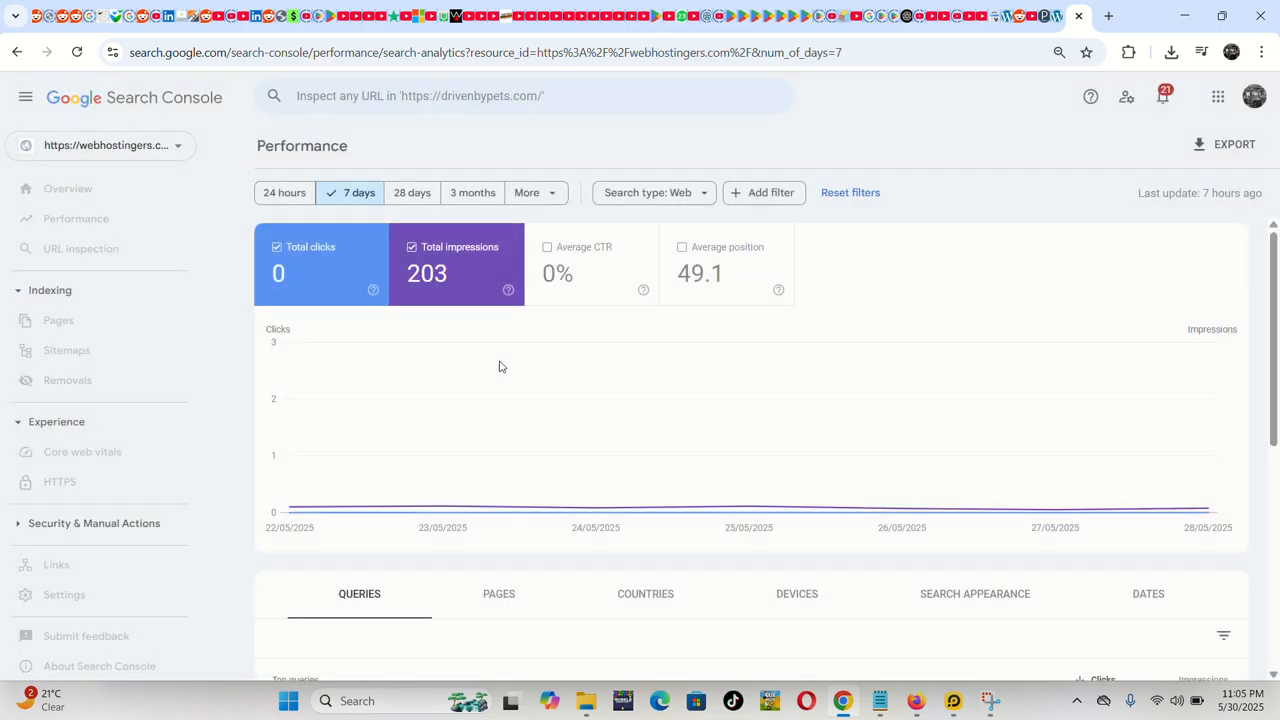
{"action": "scroll", "coordinate": [597, 426], "scroll_direction": "down", "scroll_amount": 4}
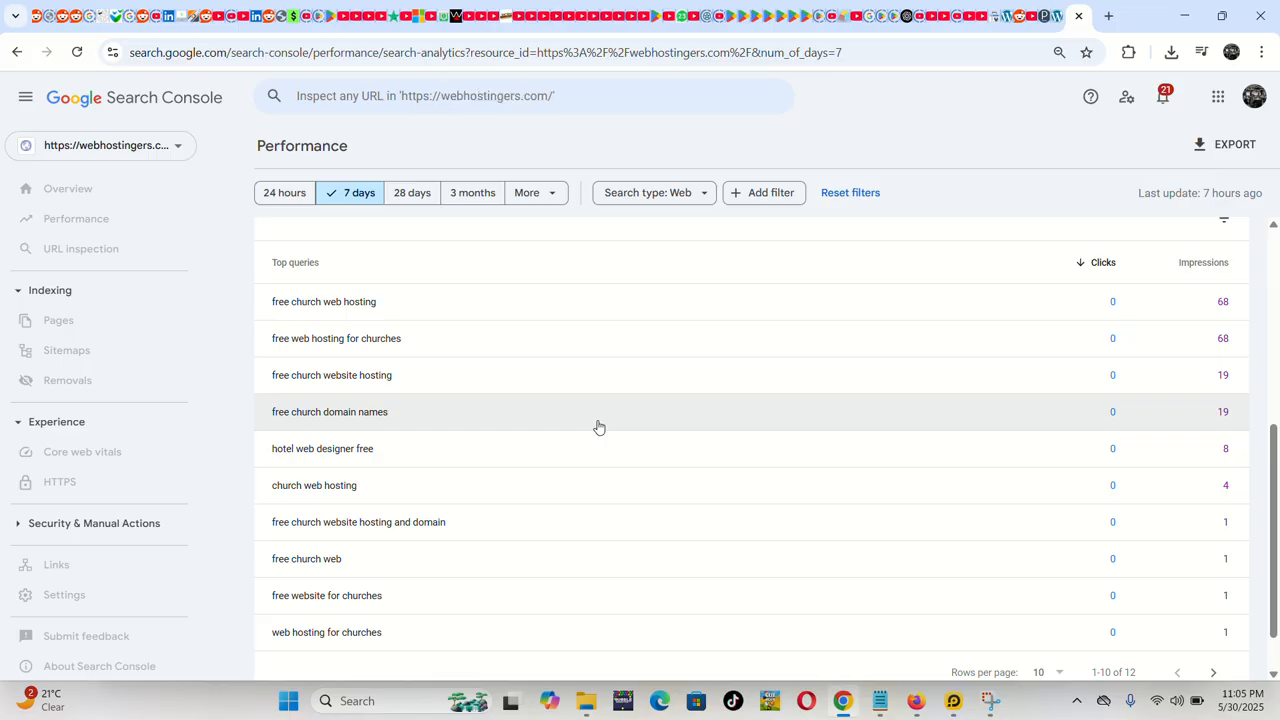
{"action": "scroll", "coordinate": [599, 428], "scroll_direction": "up", "scroll_amount": 4}
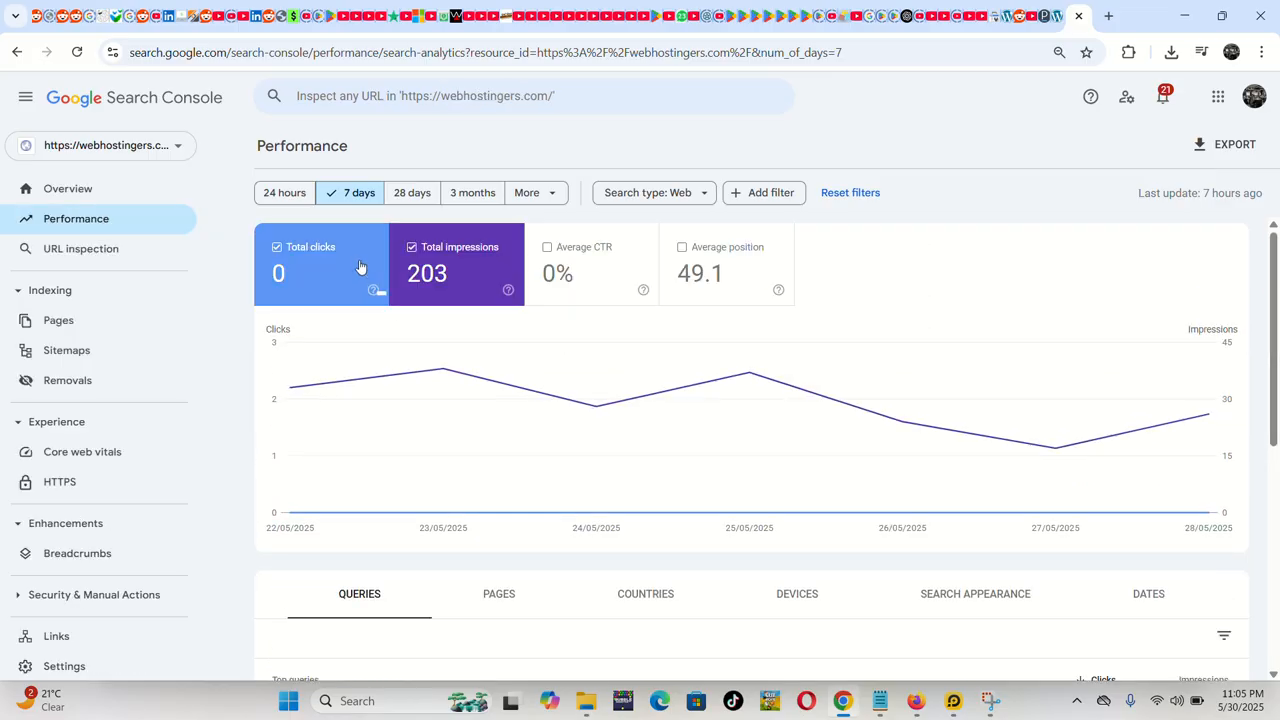
{"action": "left_click", "coordinate": [468, 195]}
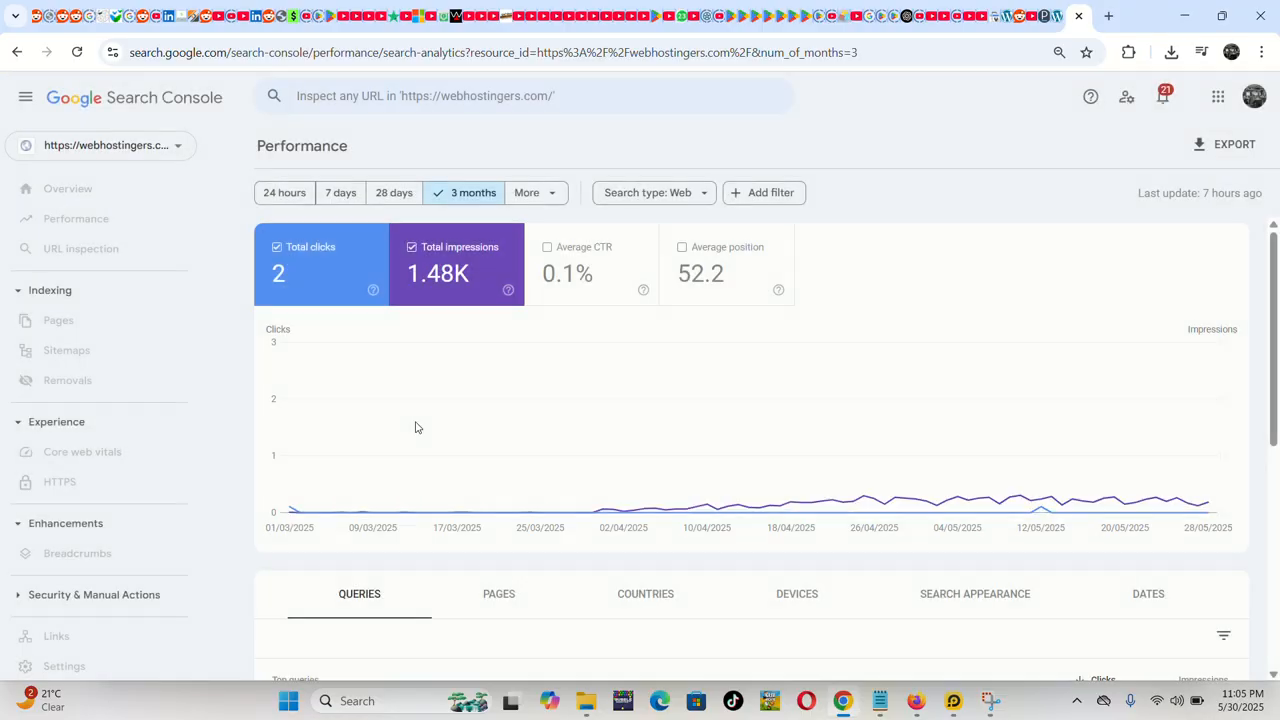
{"action": "scroll", "coordinate": [414, 430], "scroll_direction": "down", "scroll_amount": 4}
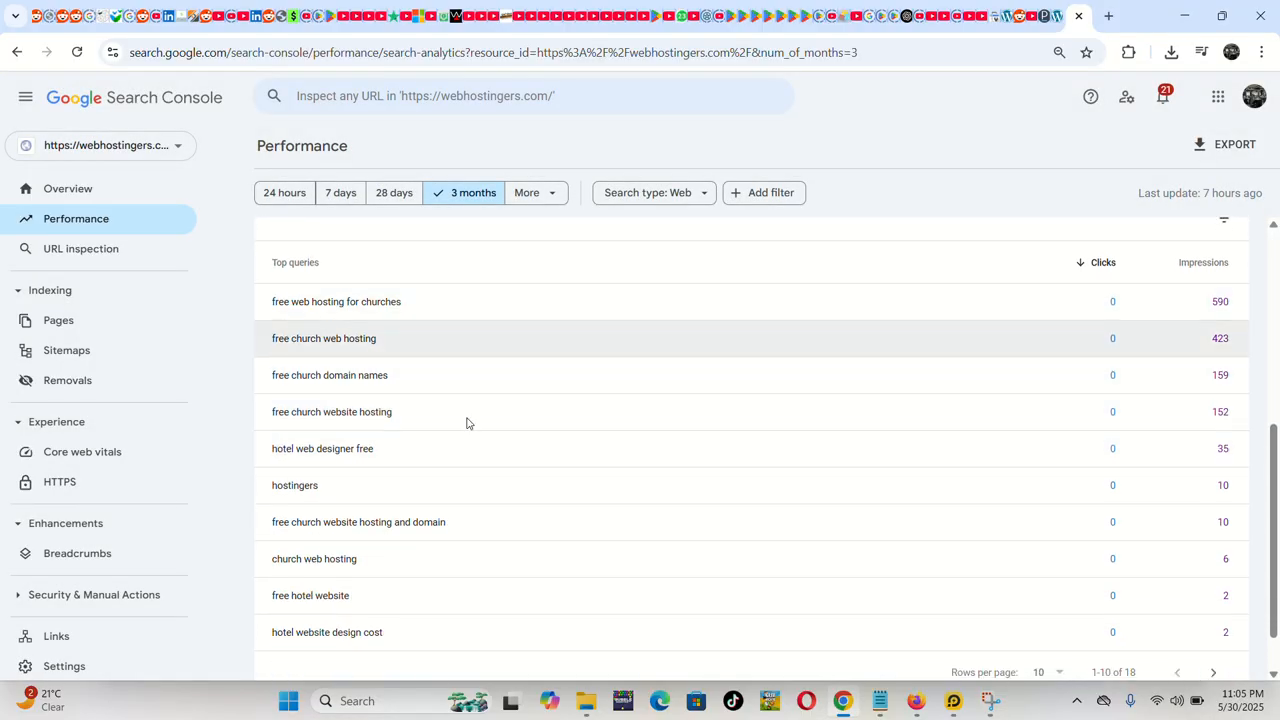
Review the reasons in the webhostingers.com page indexing report and return to the property's overview.
{"action": "left_click", "coordinate": [69, 328]}
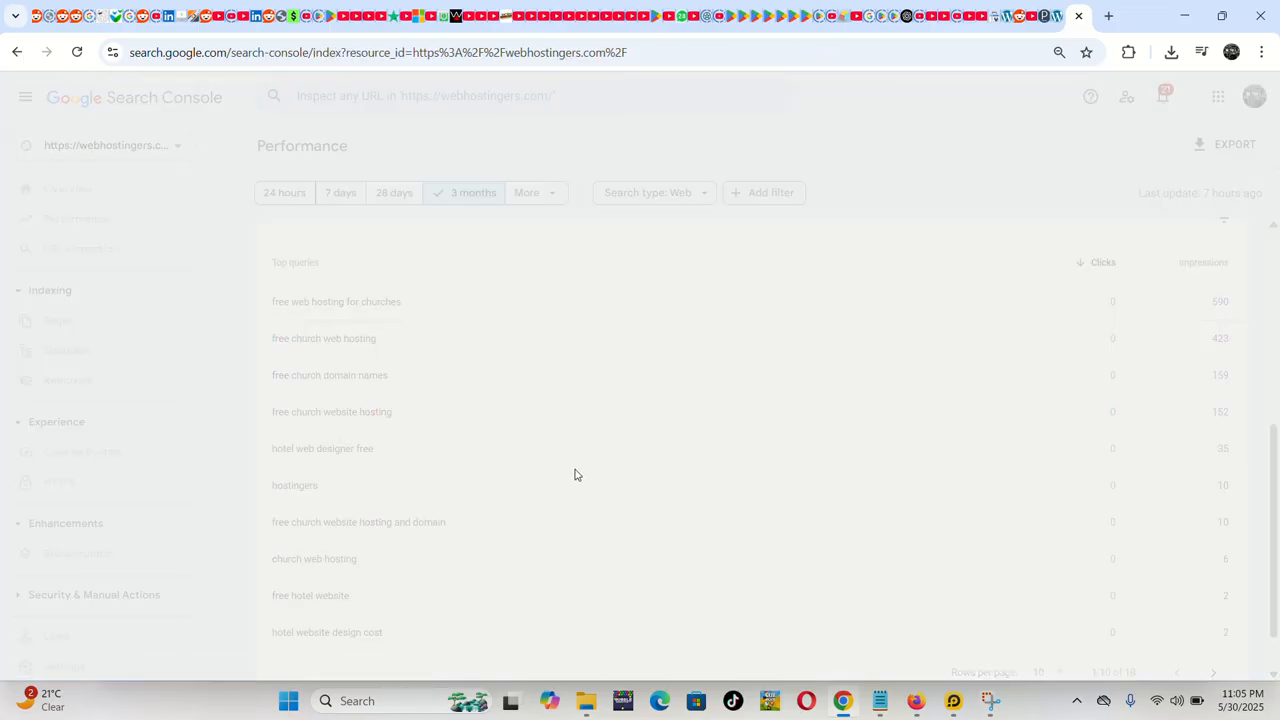
{"action": "scroll", "coordinate": [514, 451], "scroll_direction": "down", "scroll_amount": 6}
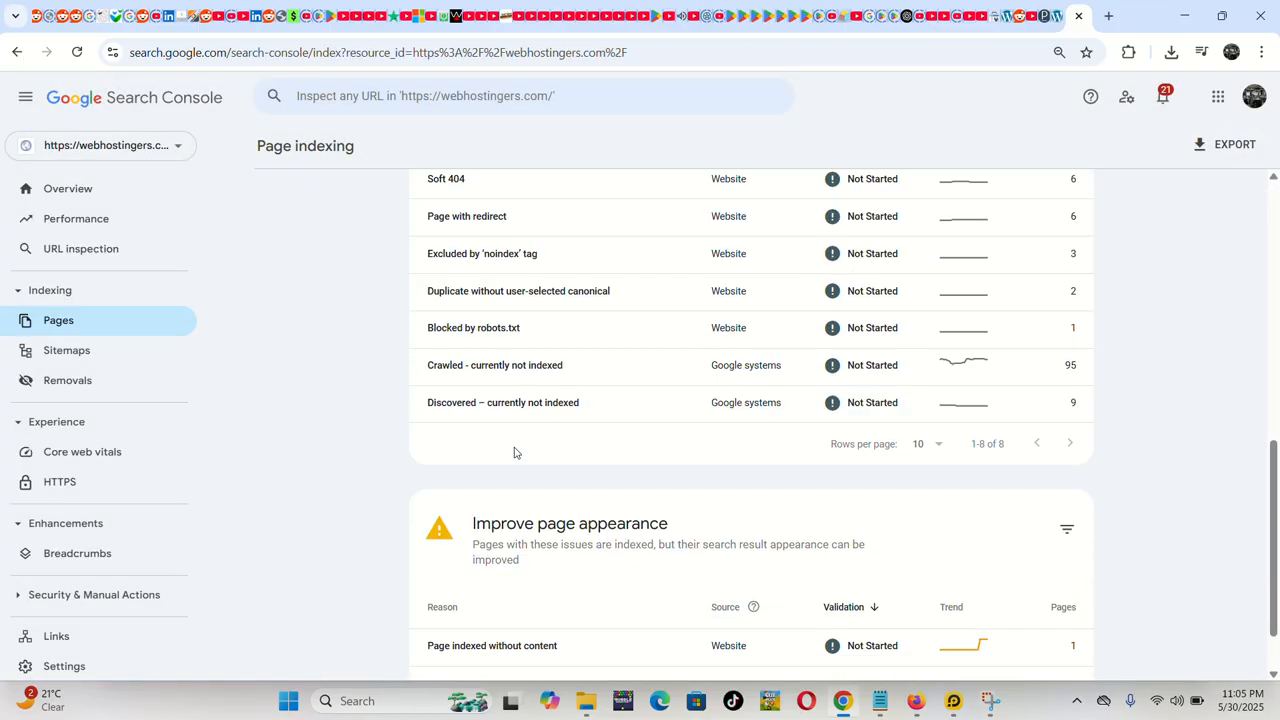
{"action": "scroll", "coordinate": [520, 430], "scroll_direction": "up", "scroll_amount": 3}
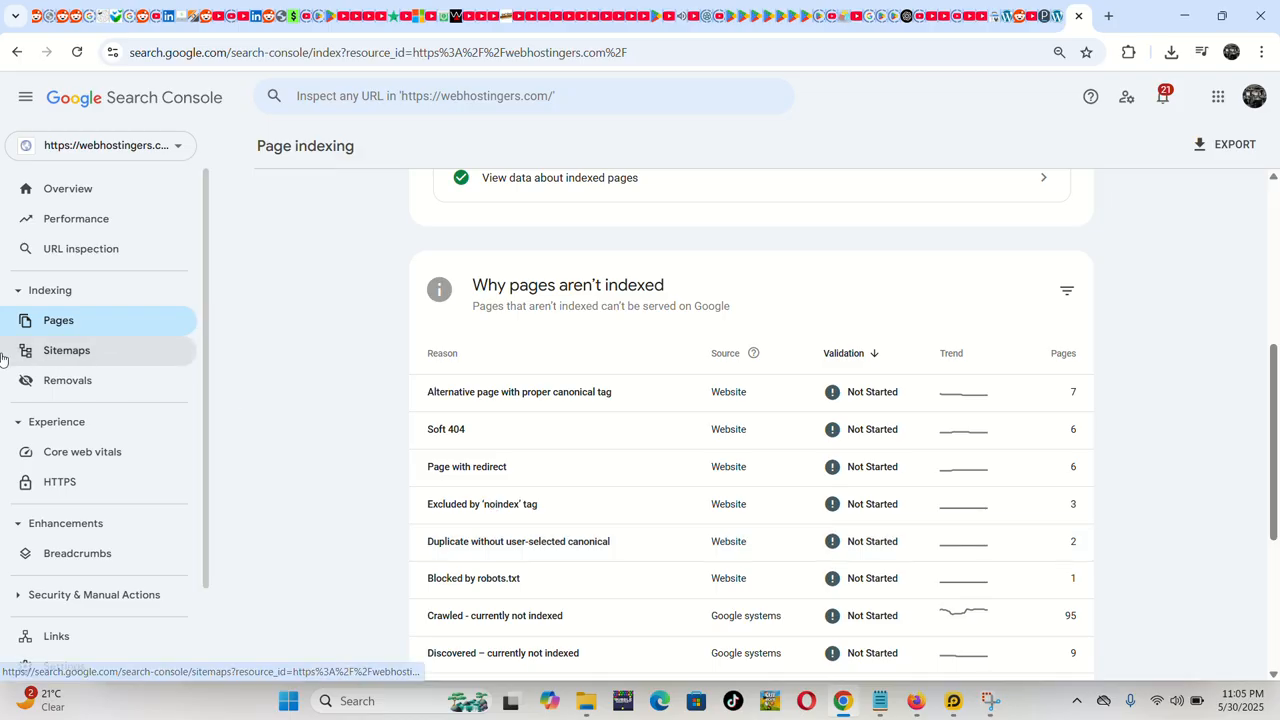
{"action": "left_click", "coordinate": [95, 192]}
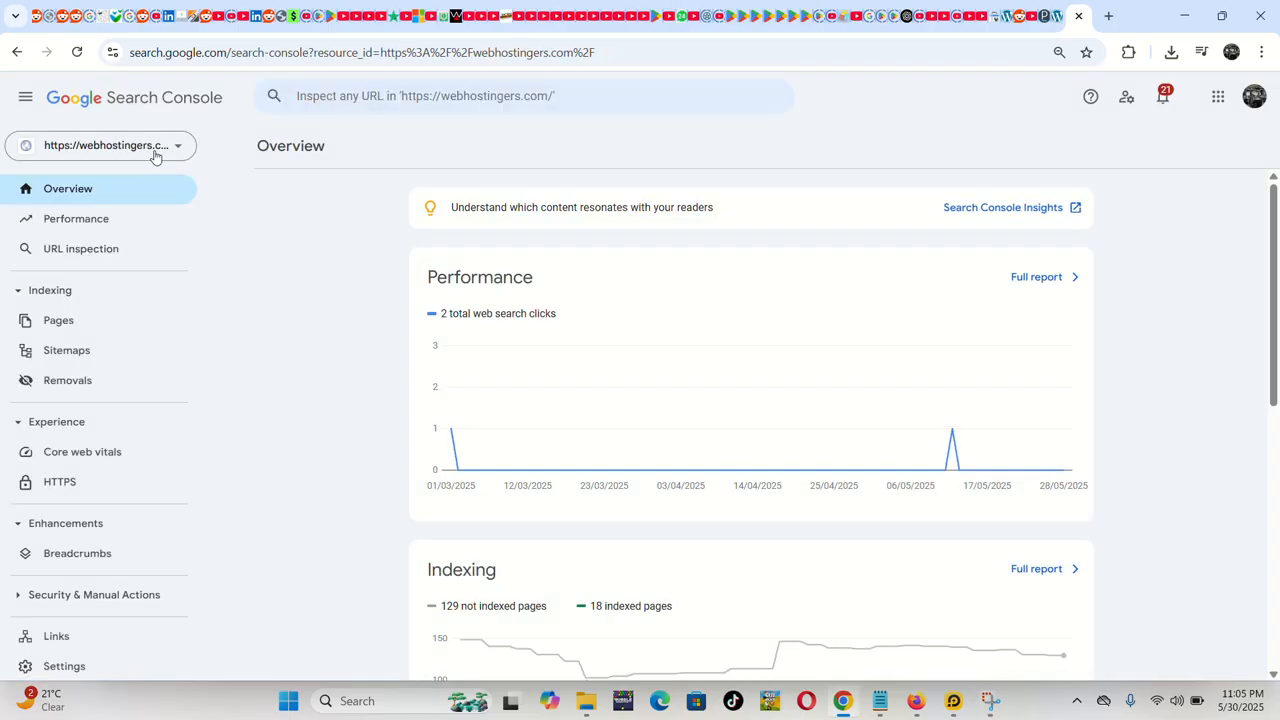
Switch to the weightlossncosmetics.com property and examine the performance and indexing charts in its overview.
{"action": "left_click", "coordinate": [155, 147]}
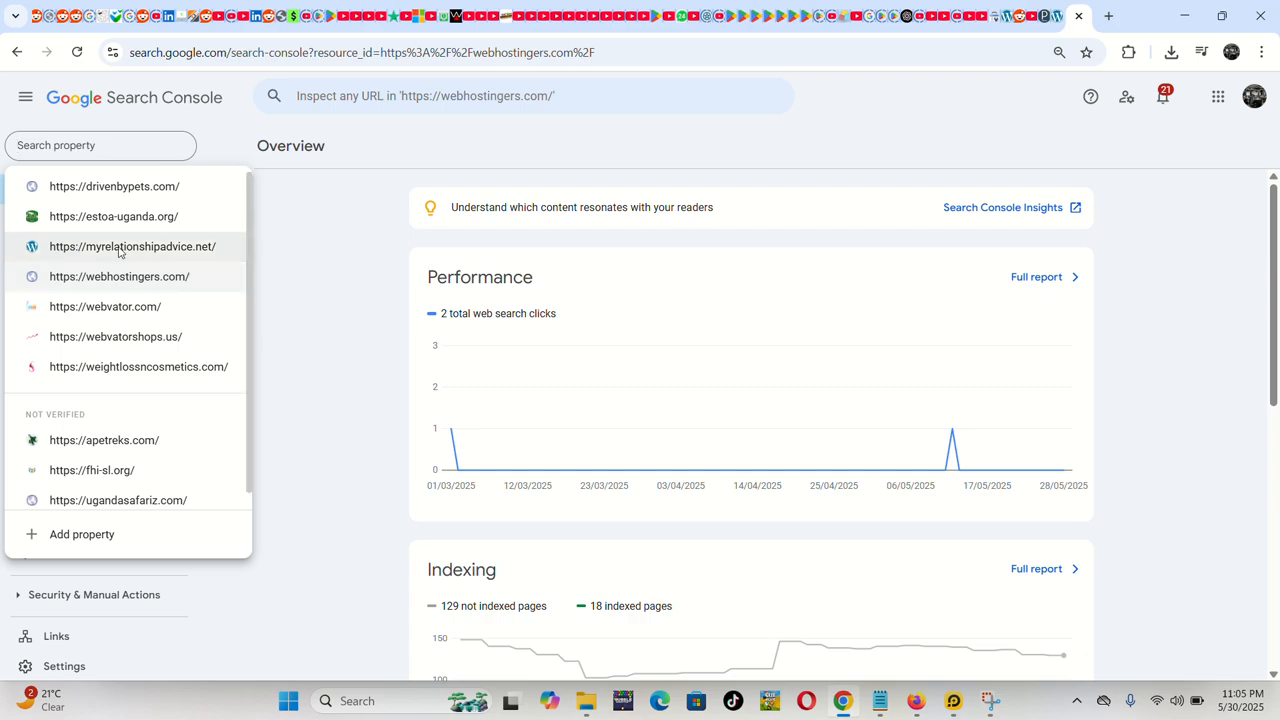
{"action": "left_click", "coordinate": [135, 366]}
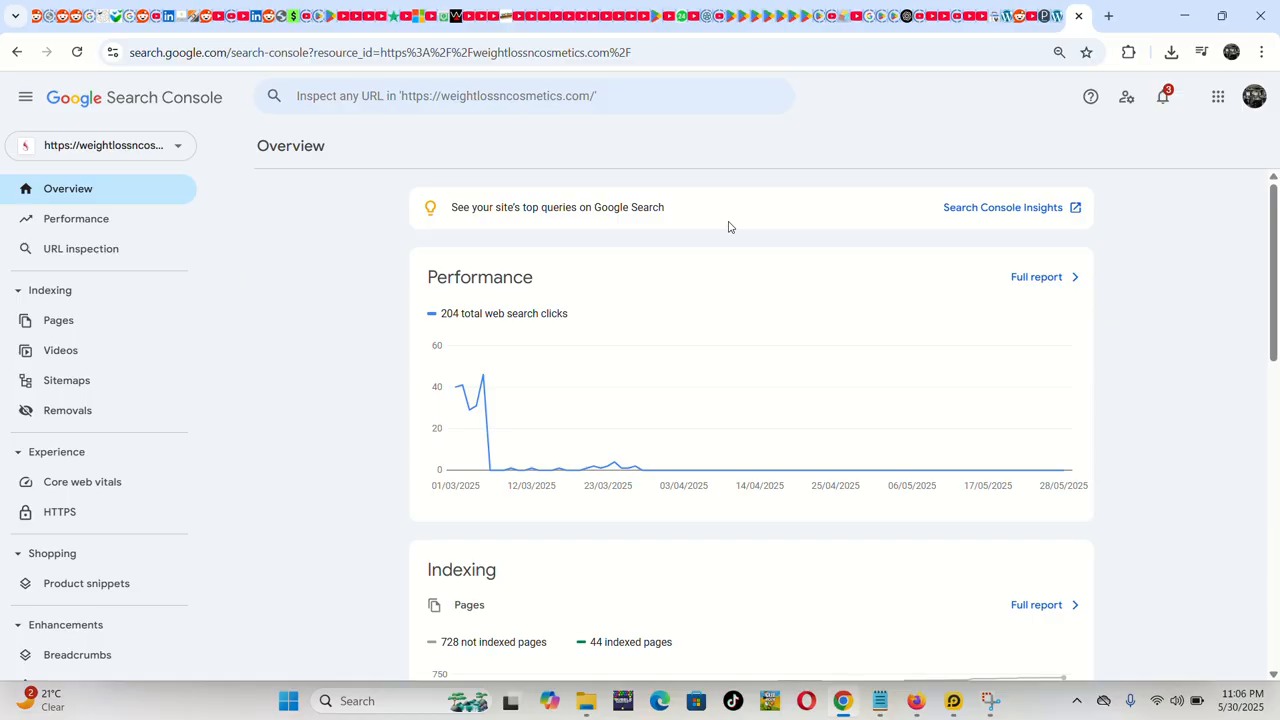
{"action": "scroll", "coordinate": [680, 323], "scroll_direction": "down", "scroll_amount": 3}
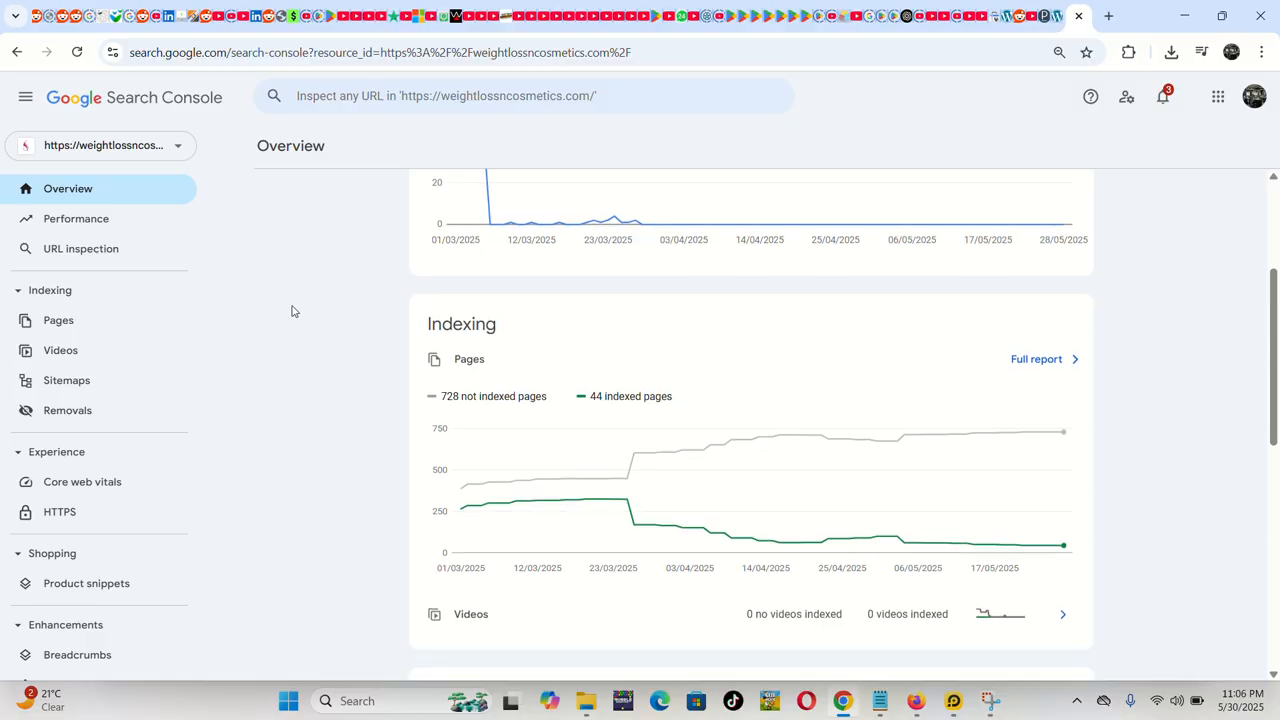
{"action": "scroll", "coordinate": [292, 311], "scroll_direction": "up", "scroll_amount": 3}
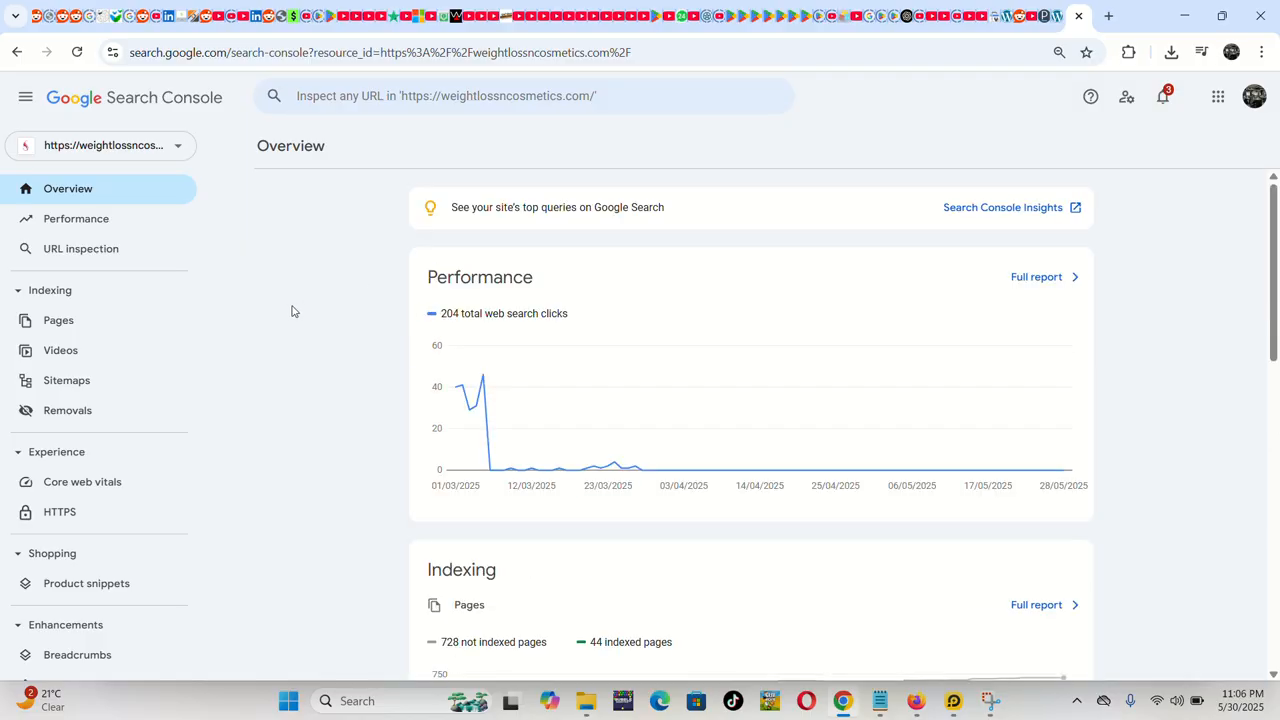